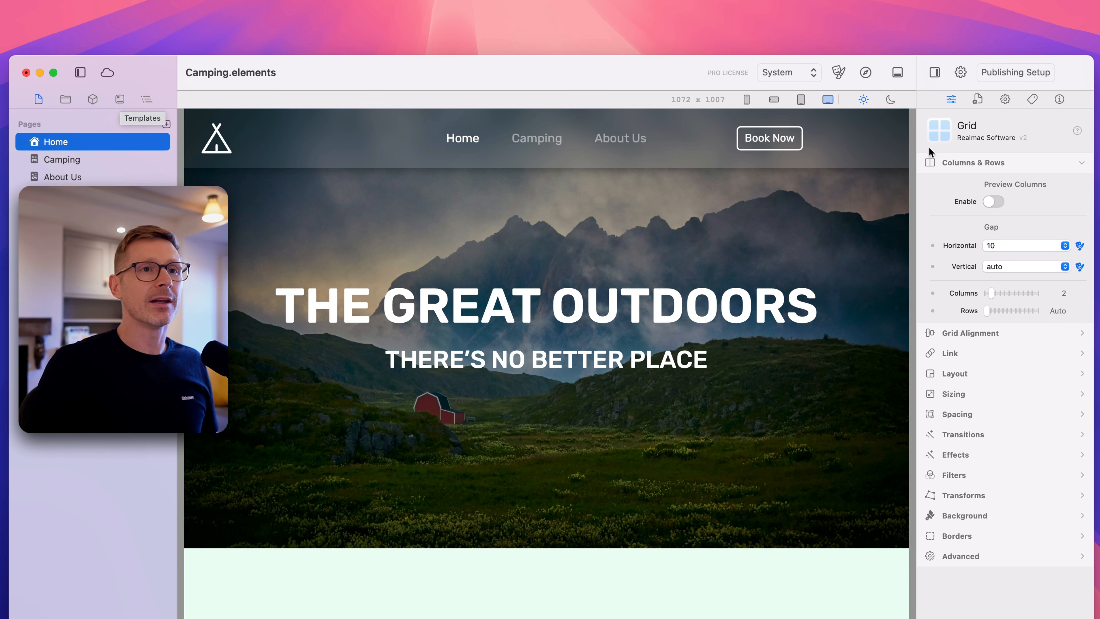
Enlarge the Camping.elements window to the right, up and left to give the canvas more room
left_click_drag(1096, 56, 1088, 25)
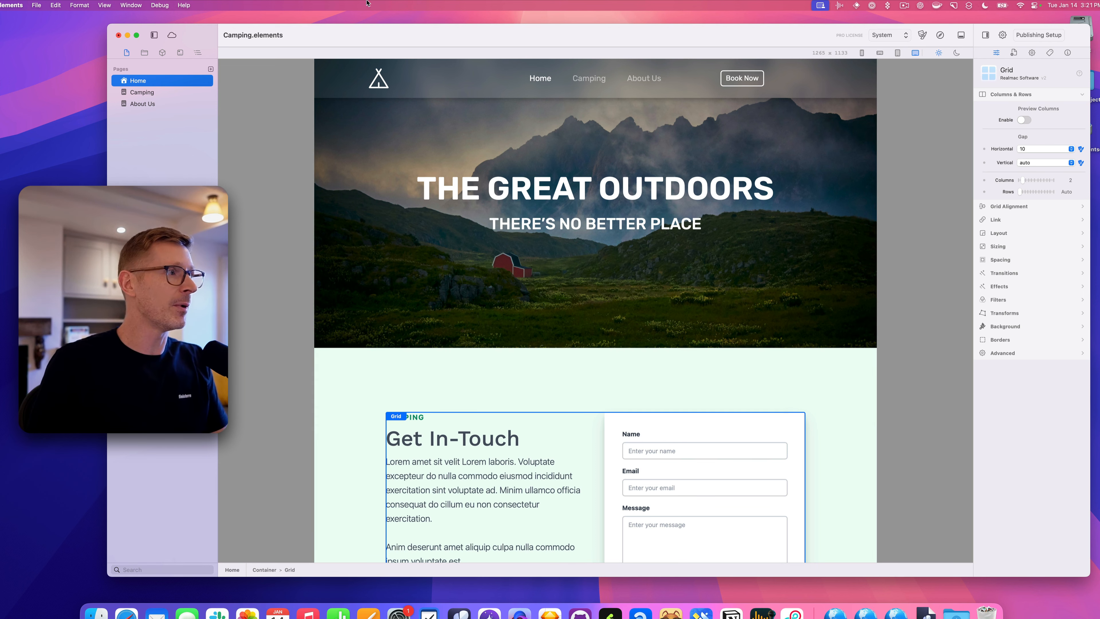
left_click_drag(107, 28, 19, 24)
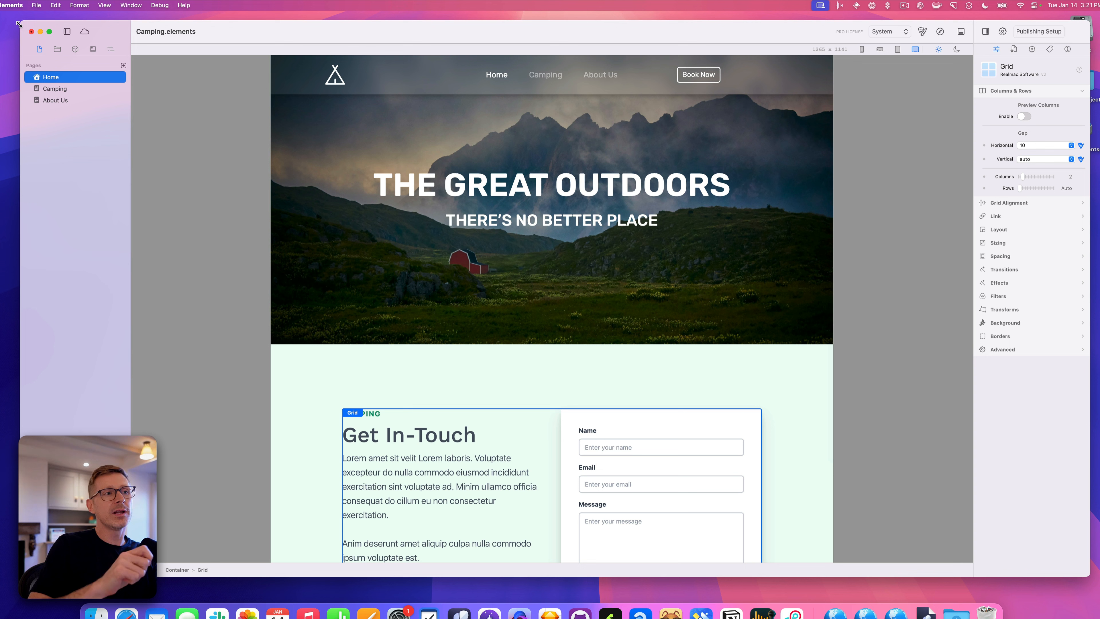
Switch the sidebar between the Components library and the Outline tree, ending on Components
left_click(76, 49)
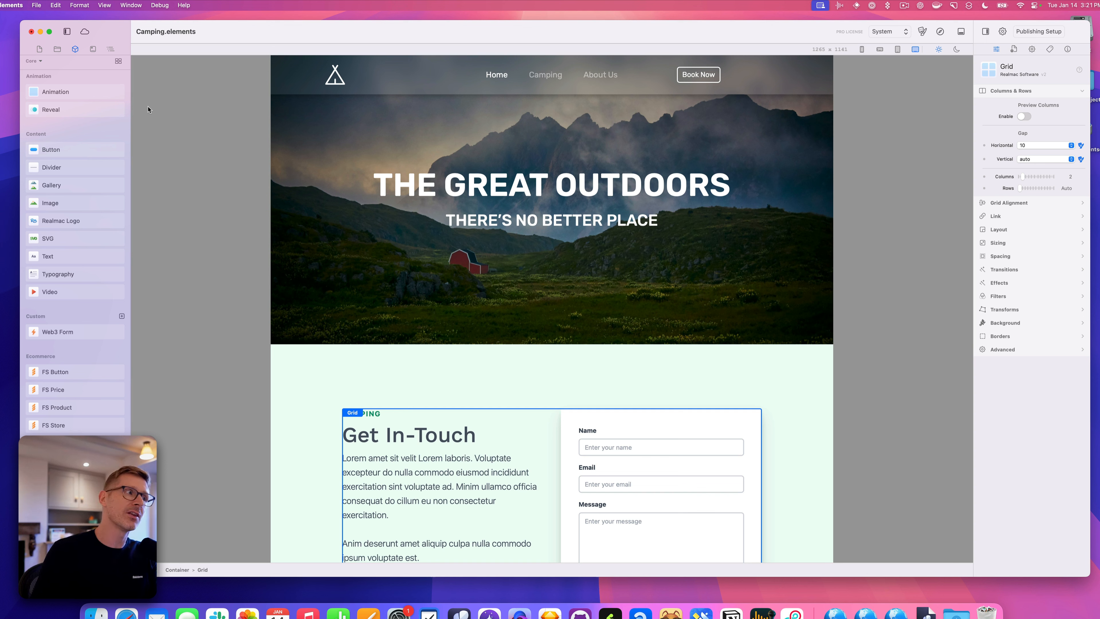
left_click(110, 49)
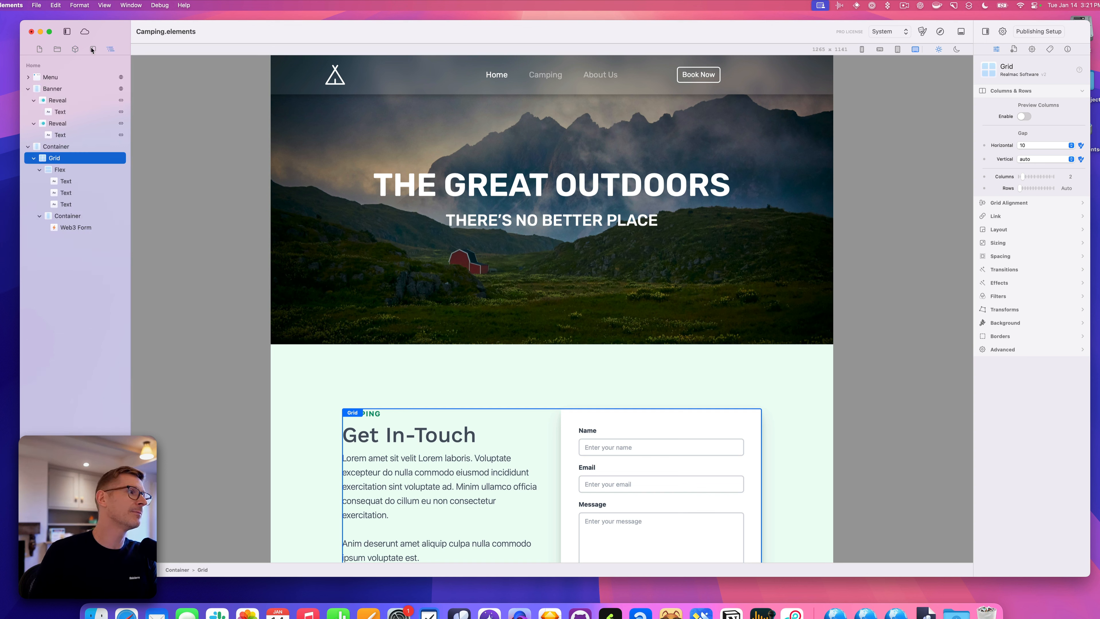
left_click(75, 50)
left_click(112, 50)
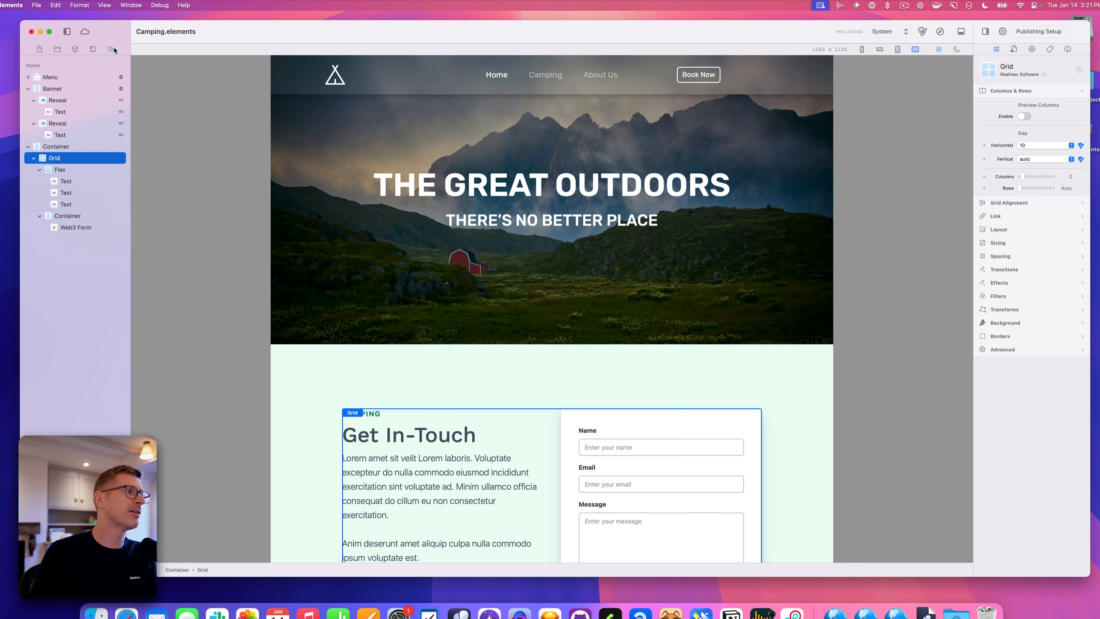
left_click(75, 50)
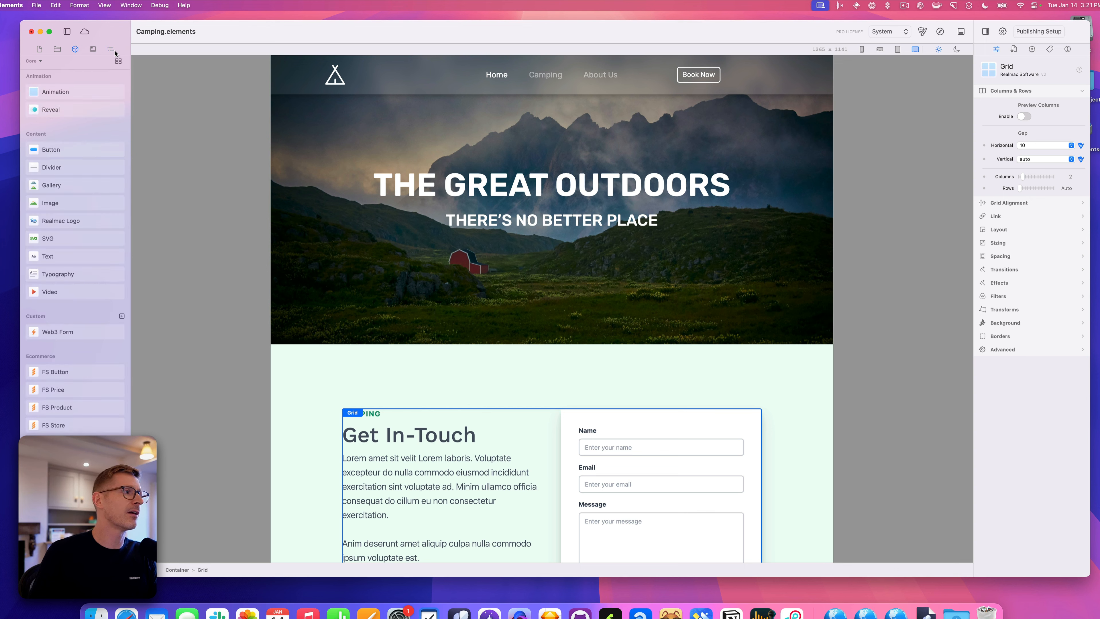
left_click(112, 49)
left_click(76, 50)
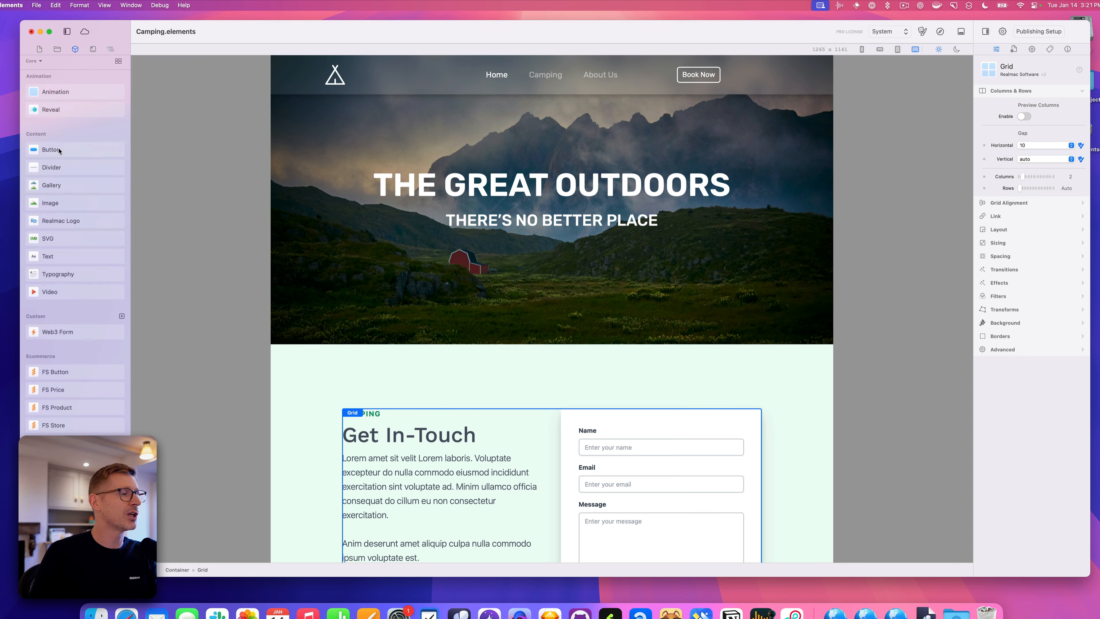
left_click(110, 49)
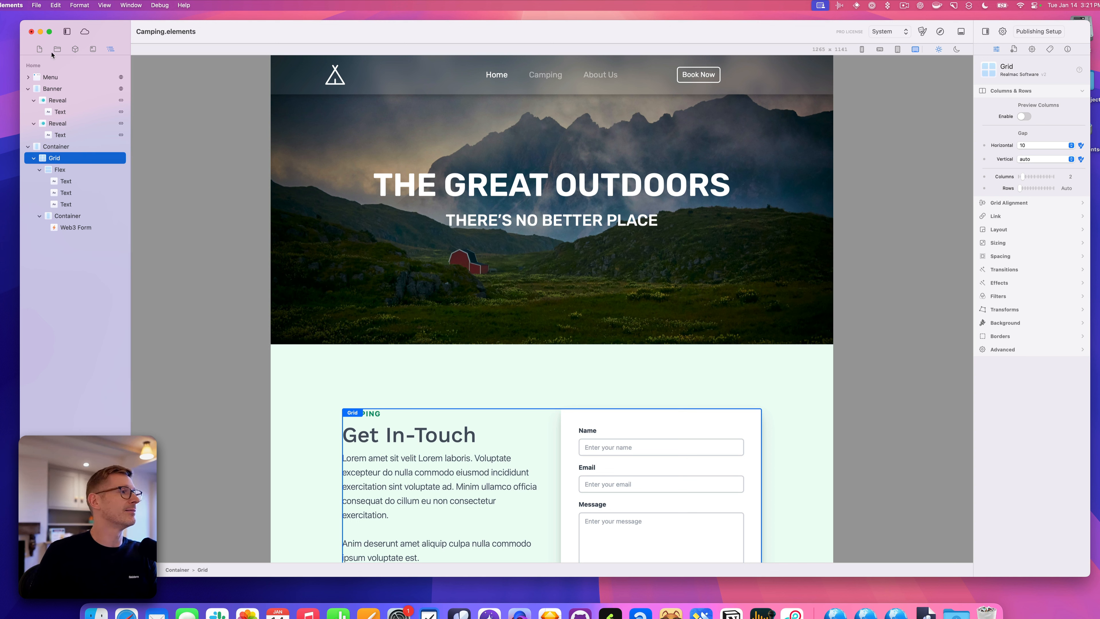
left_click(75, 49)
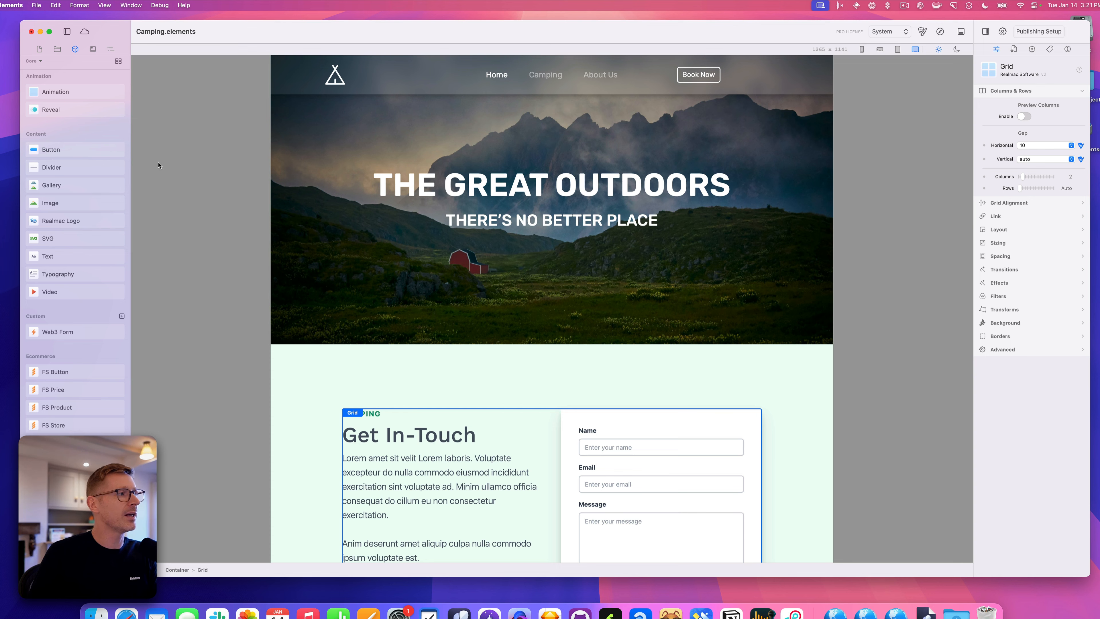
Detach the Outline into its own panel docked beside the sidebar, and widen it
left_click_drag(112, 53, 145, 92)
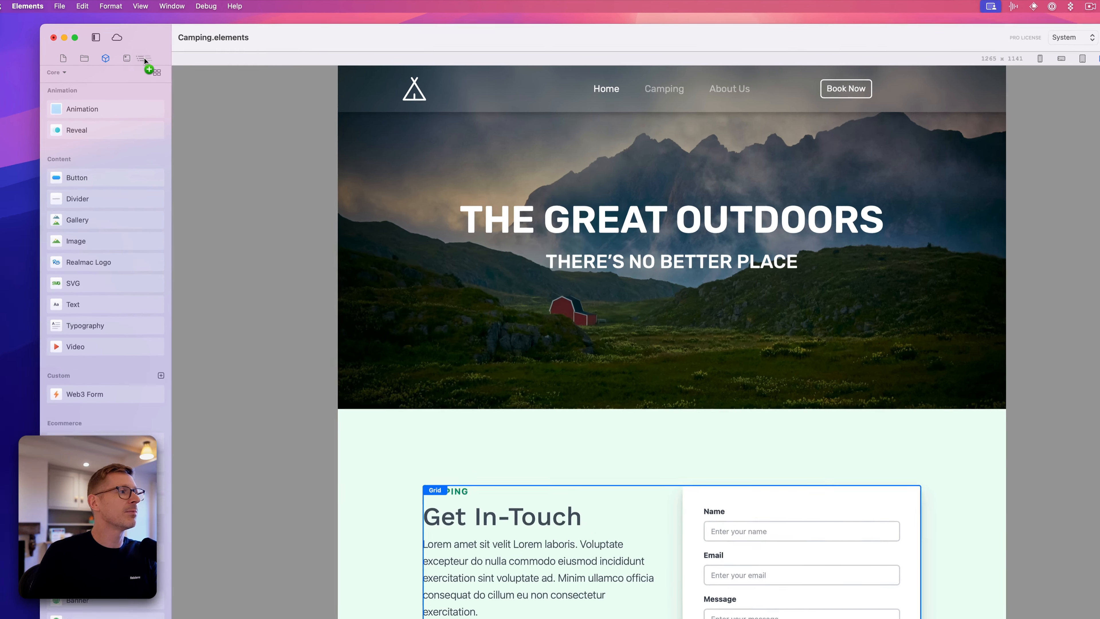
left_click_drag(254, 136, 246, 168)
left_click_drag(339, 174, 389, 175)
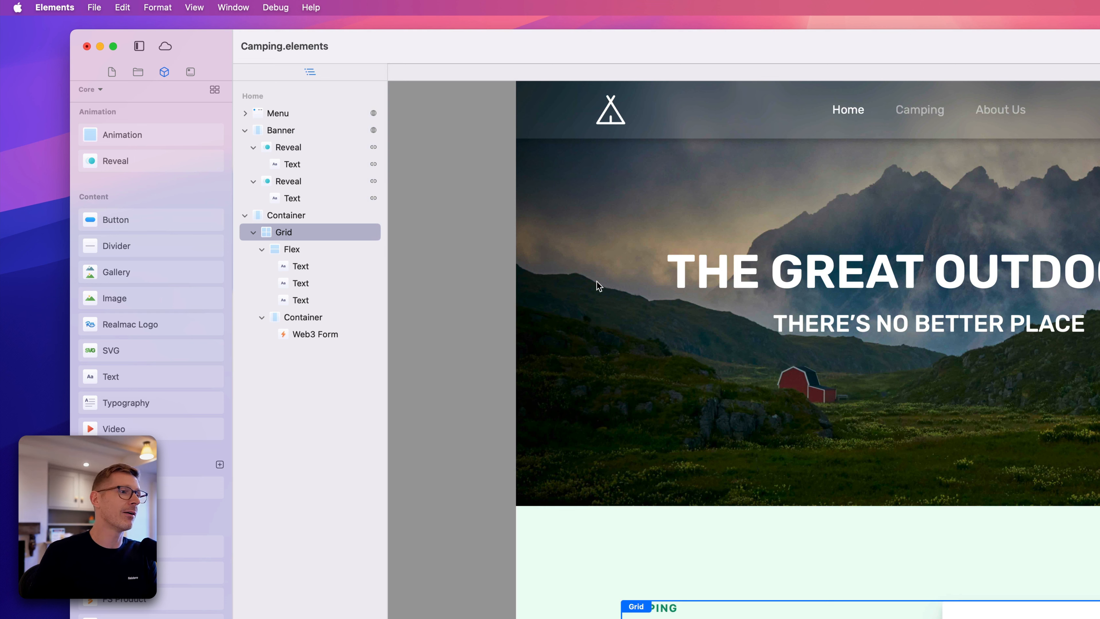
left_click(764, 272)
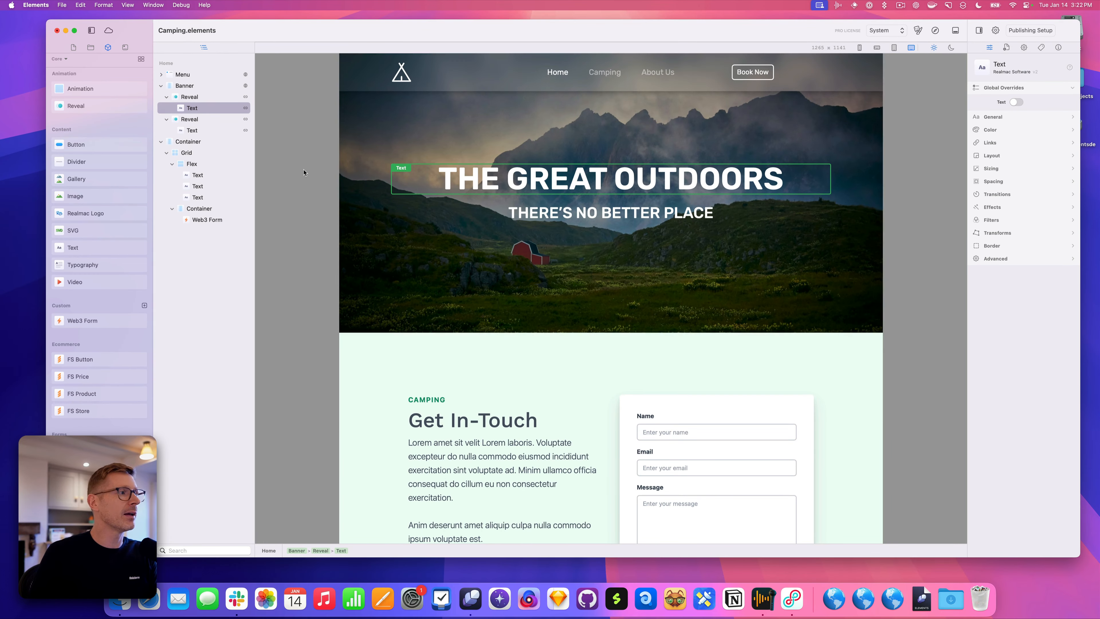
left_click(199, 107)
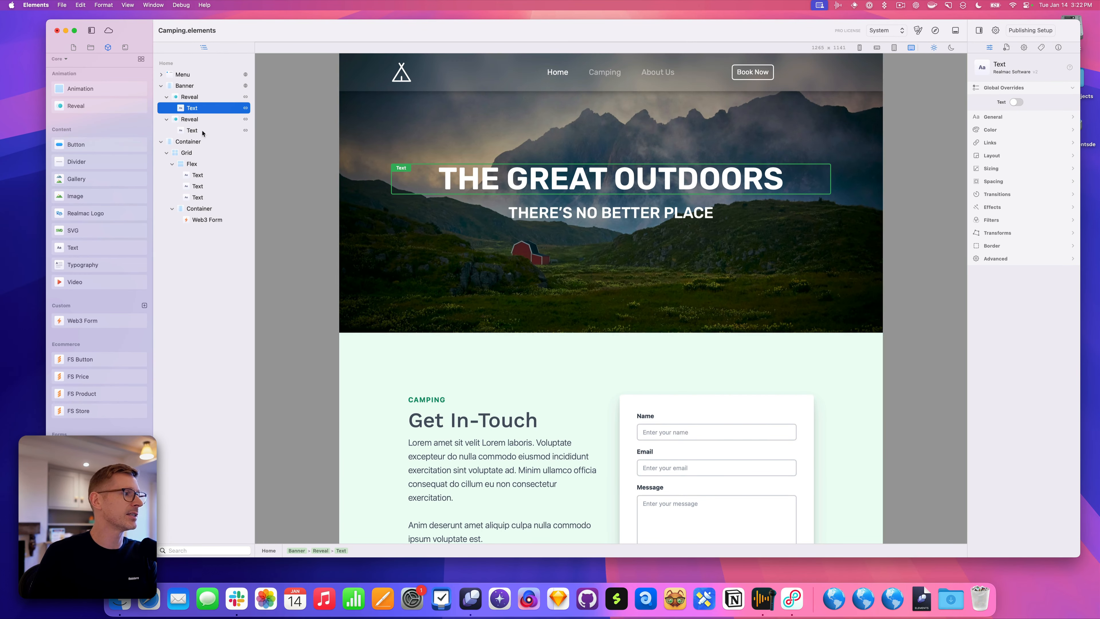
left_click_drag(64, 251, 217, 111)
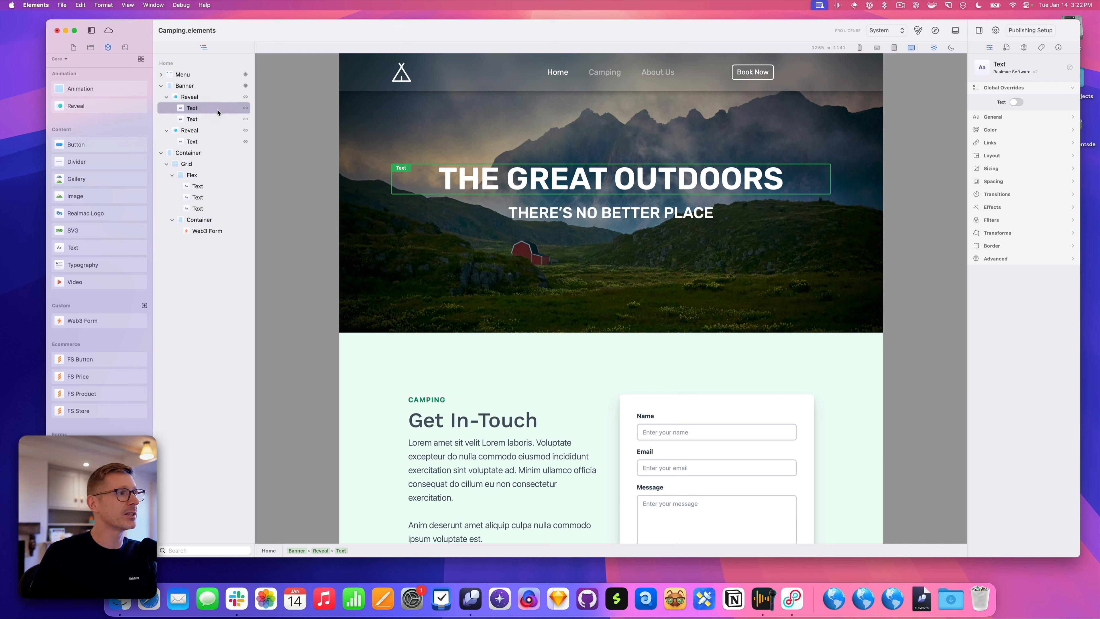
left_click(193, 122)
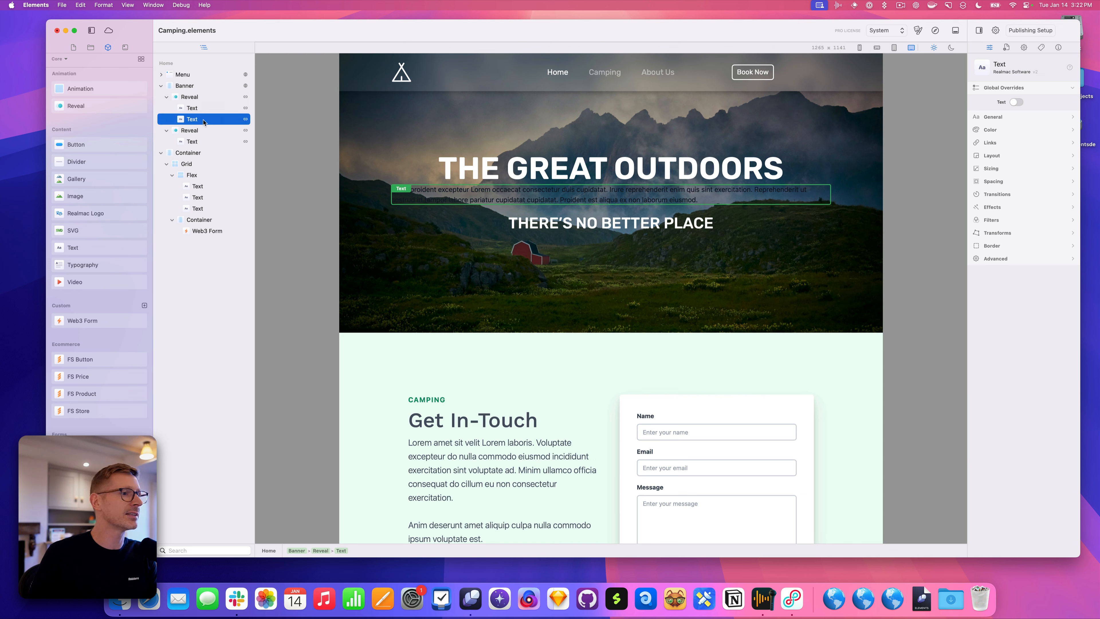
right_click(203, 122)
left_click(232, 219)
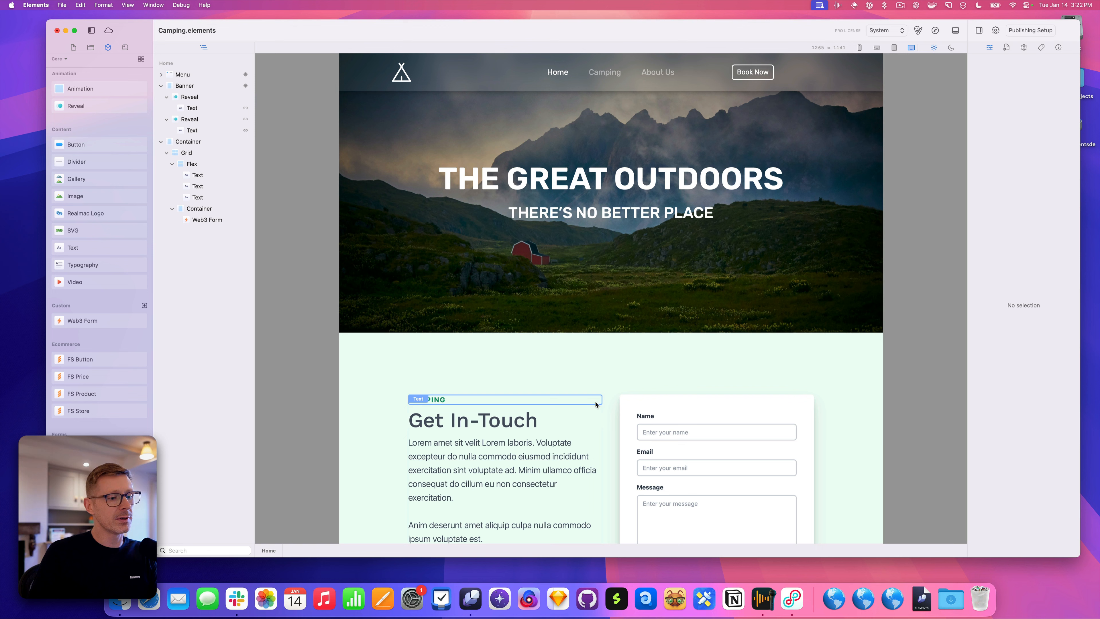
left_click(606, 415)
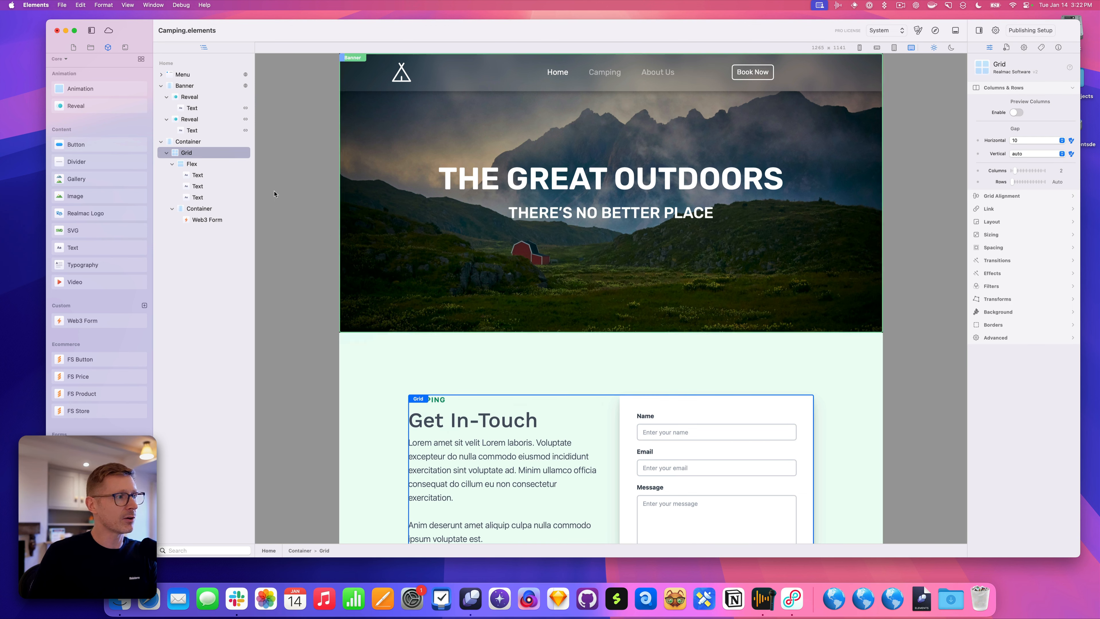
left_click(218, 164)
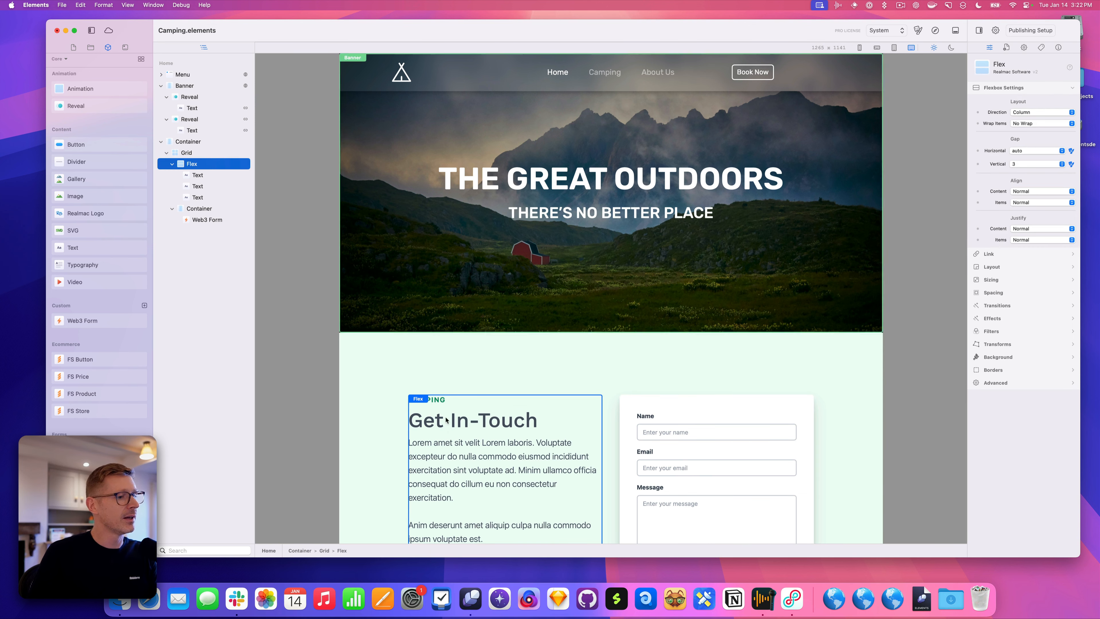
scroll(469, 431, "down", 1)
scroll(469, 431, "up", 1)
scroll(486, 438, "down", 3)
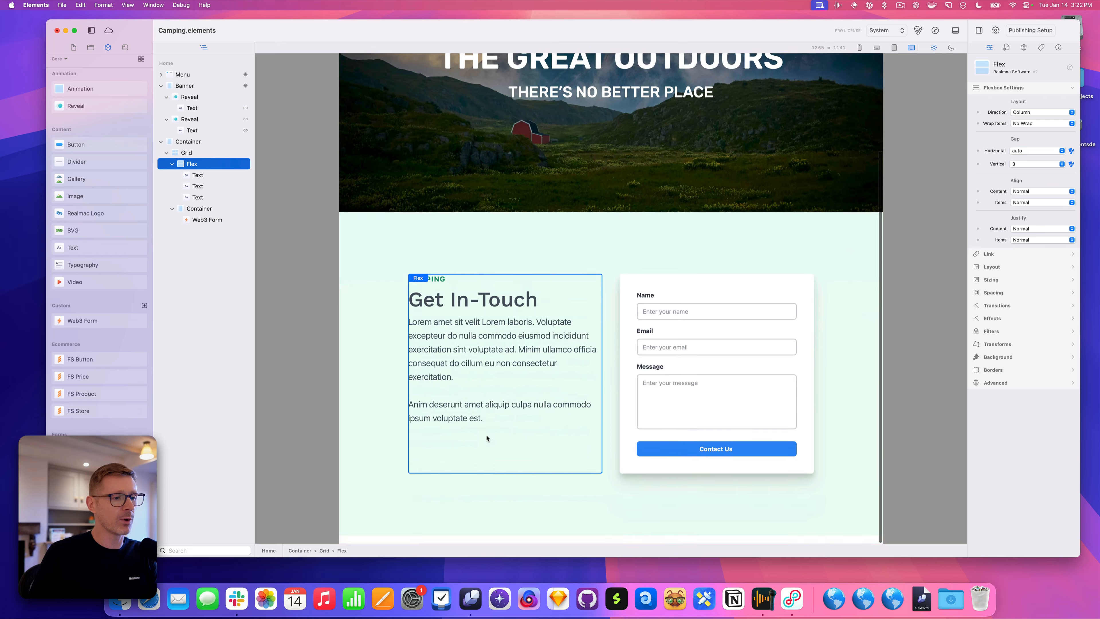
scroll(513, 361, "up", 3)
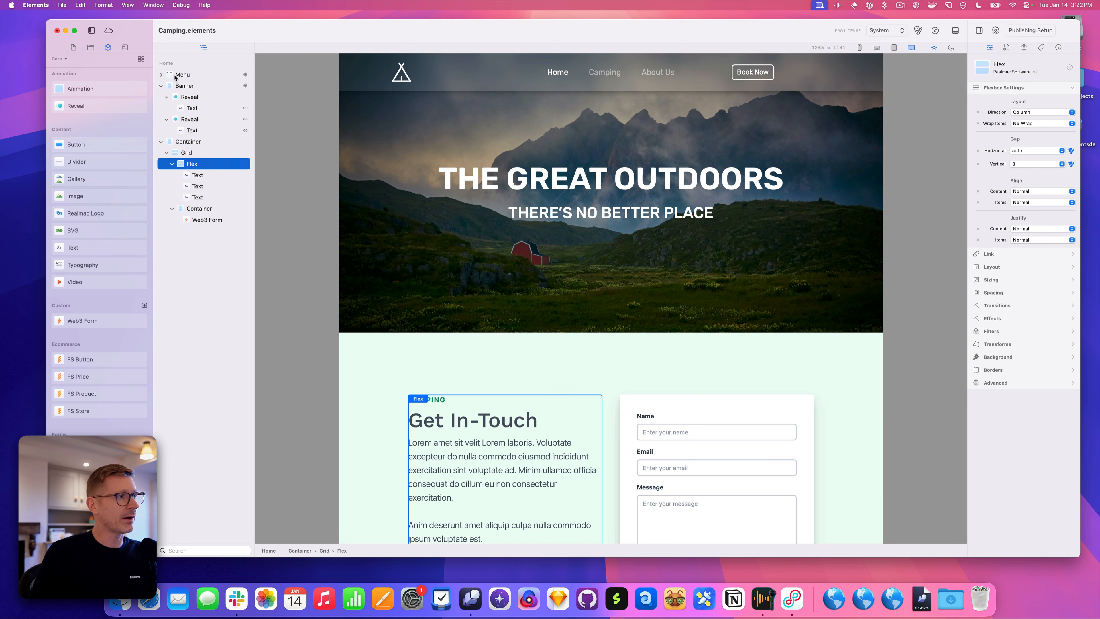
left_click(195, 153)
left_click(200, 164)
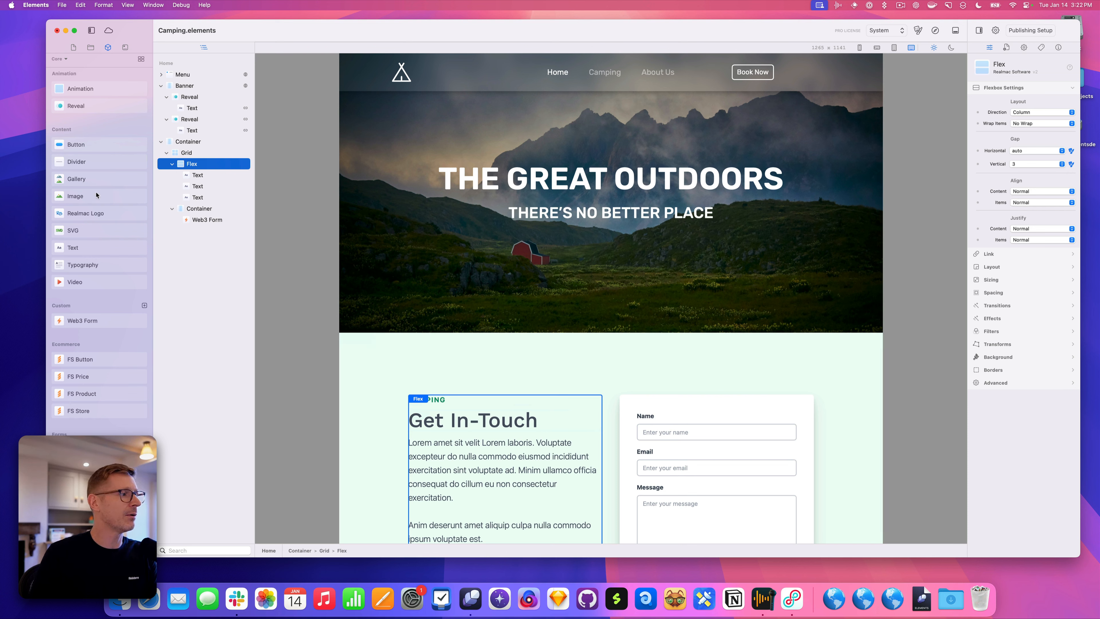
left_click_drag(77, 249, 215, 172)
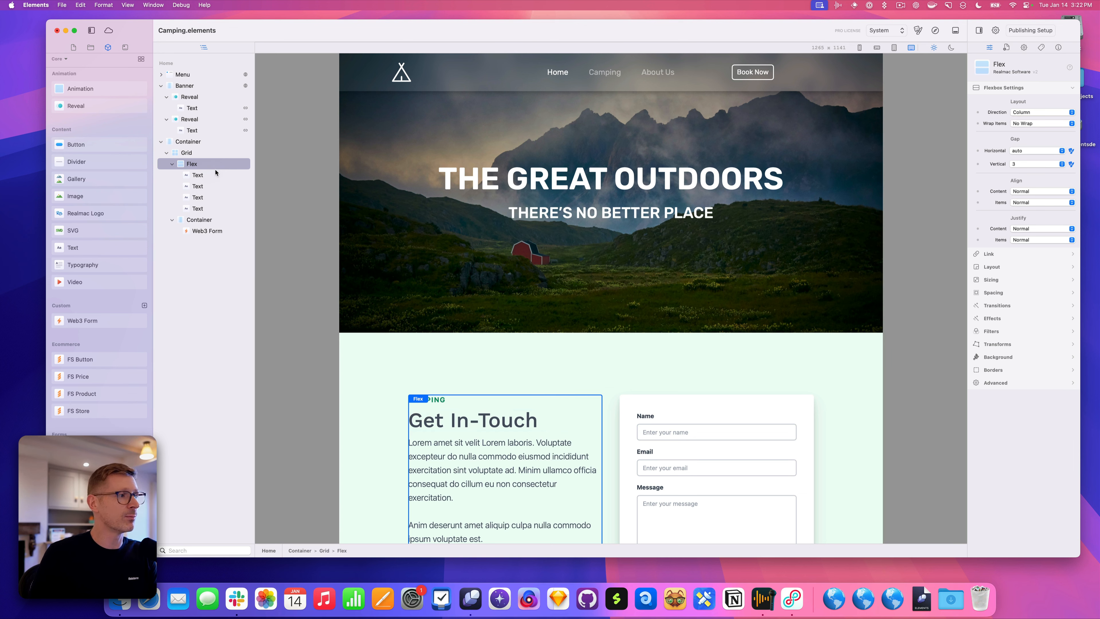
left_click_drag(107, 246, 225, 189)
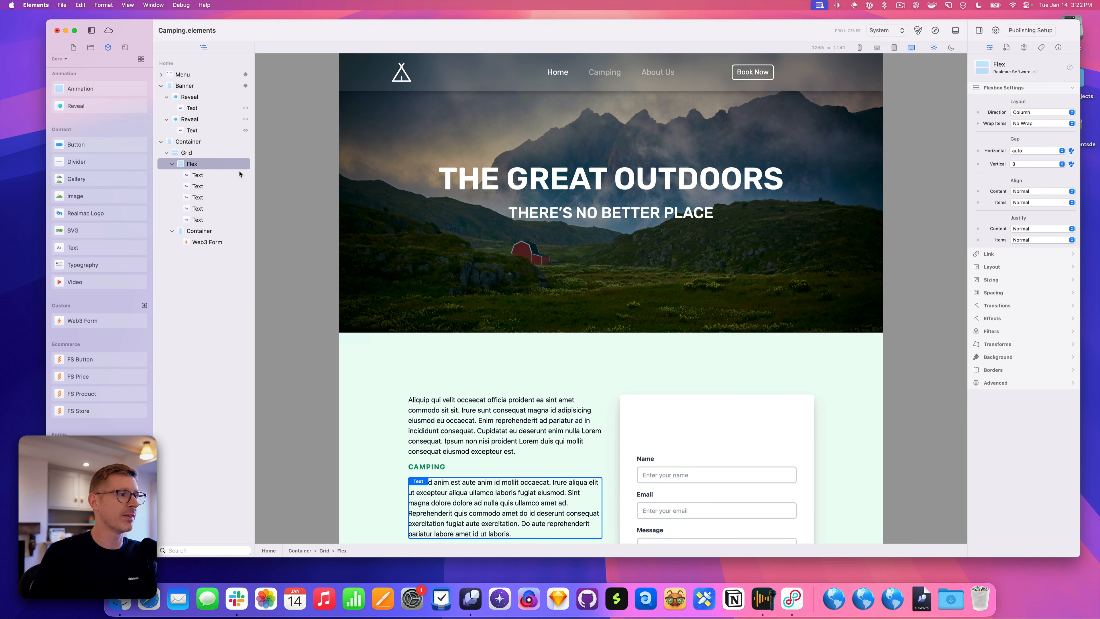
left_click(556, 451)
key("BackSpace")
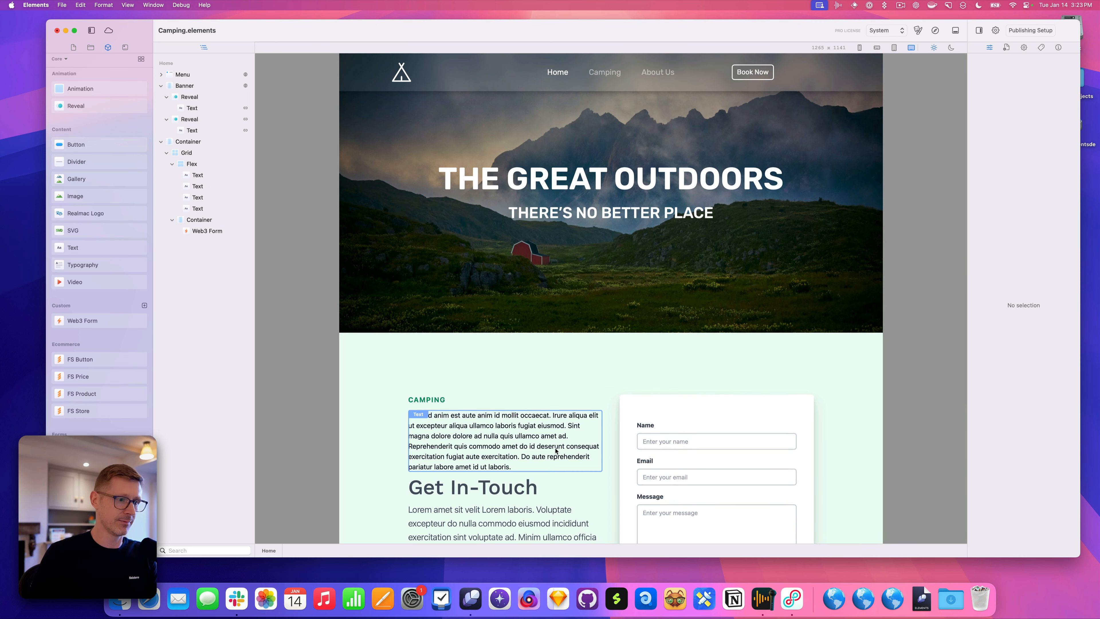
key("BackSpace")
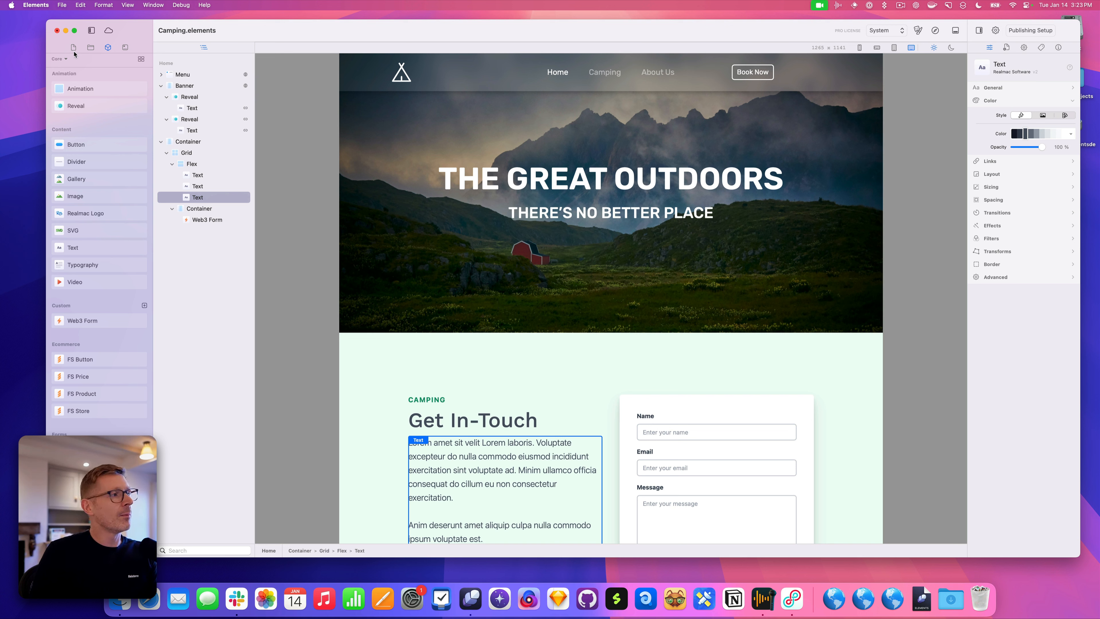
Detach the Resources tab from the sidebar and dock it as a panel right of the canvas
left_click(89, 48)
left_click_drag(90, 49, 957, 111)
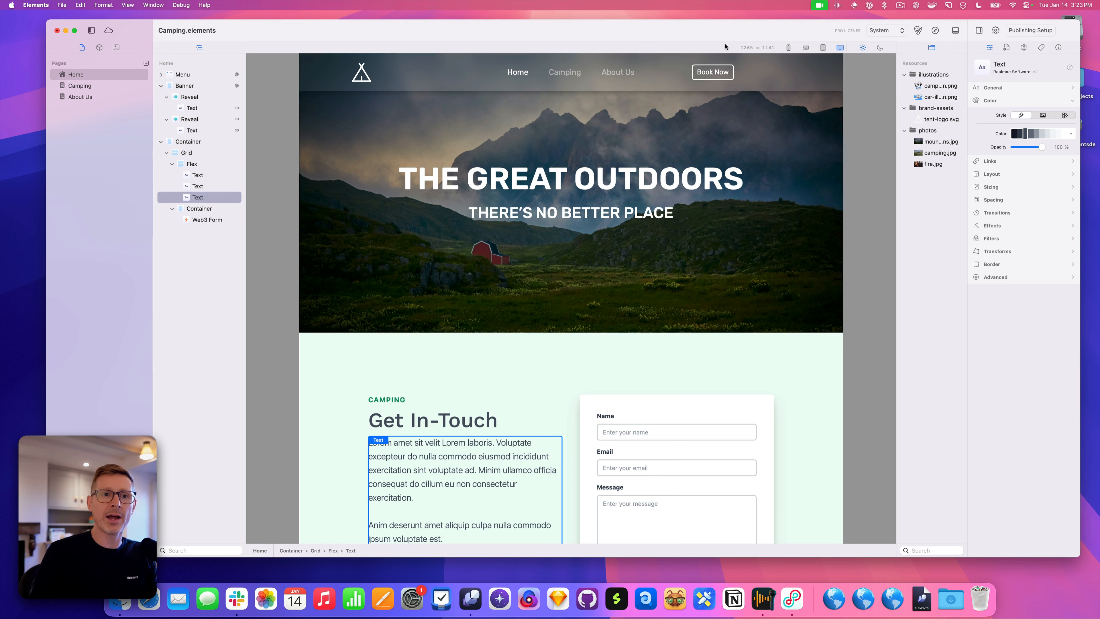
Widen the Resources panel so full file names show, with the sidebar back on Pages
left_click_drag(896, 200, 877, 199)
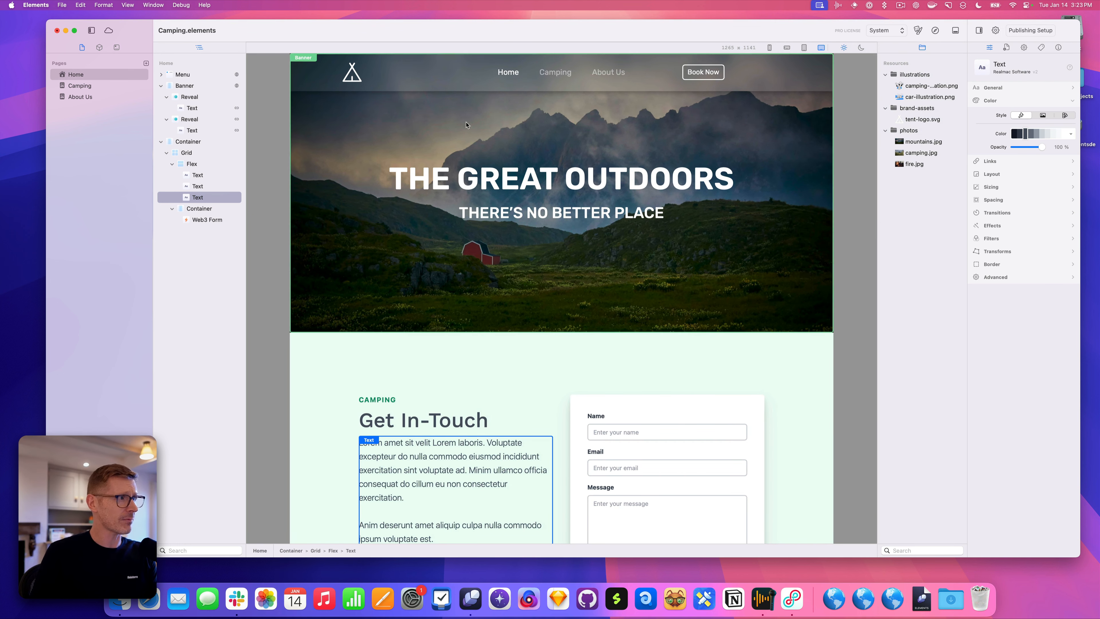
left_click(99, 47)
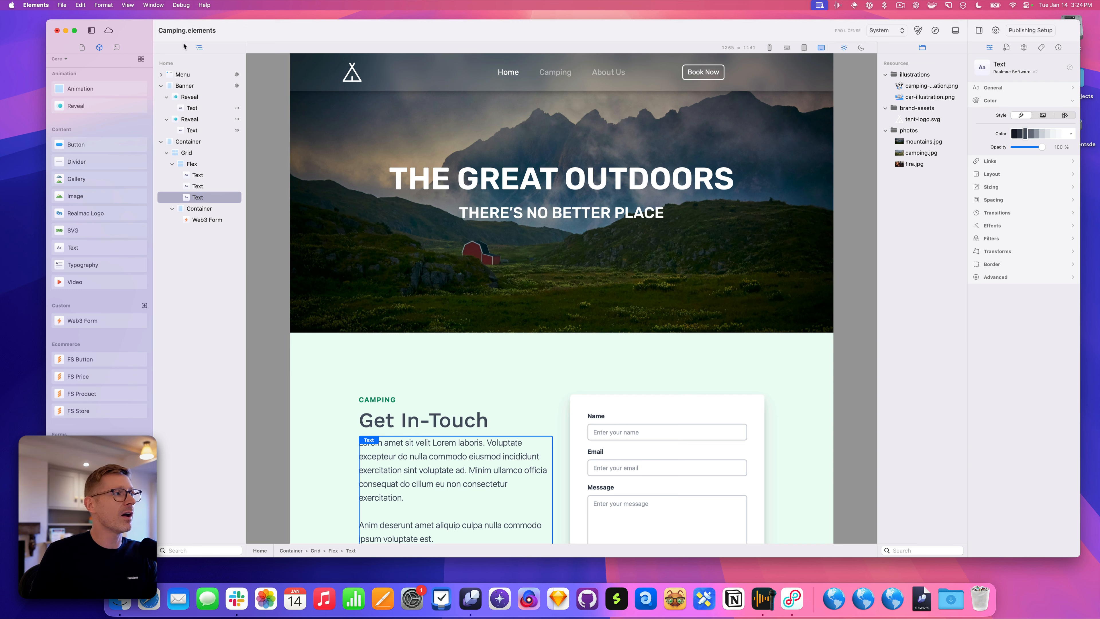
left_click(82, 47)
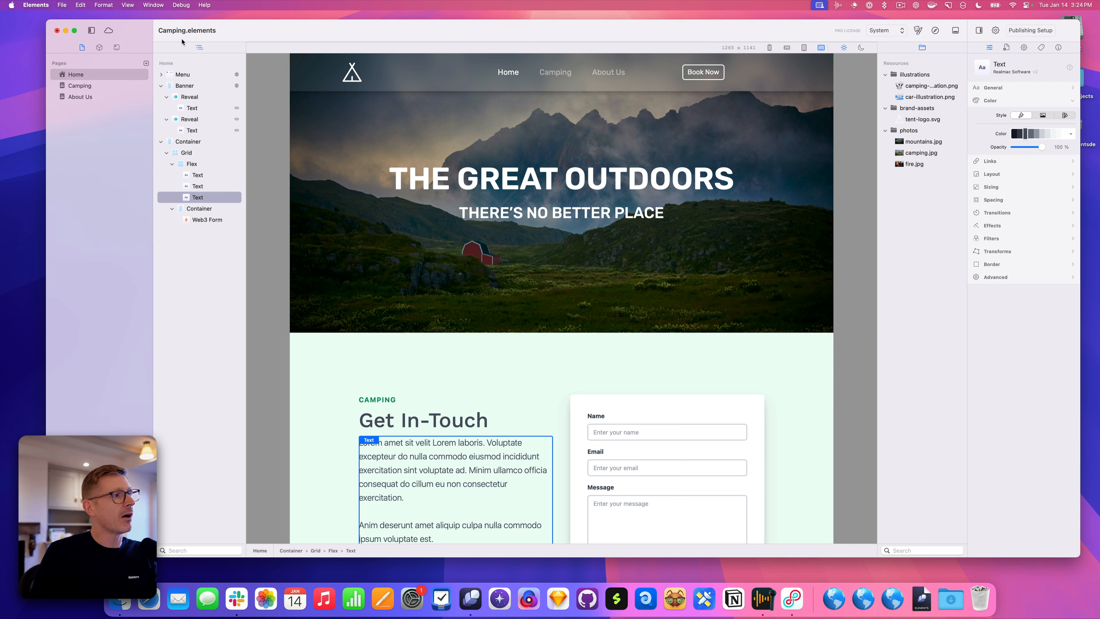
Put the Components tab in the Outline panel, then dock Resources beside the Pages tab
left_click_drag(100, 48, 187, 51)
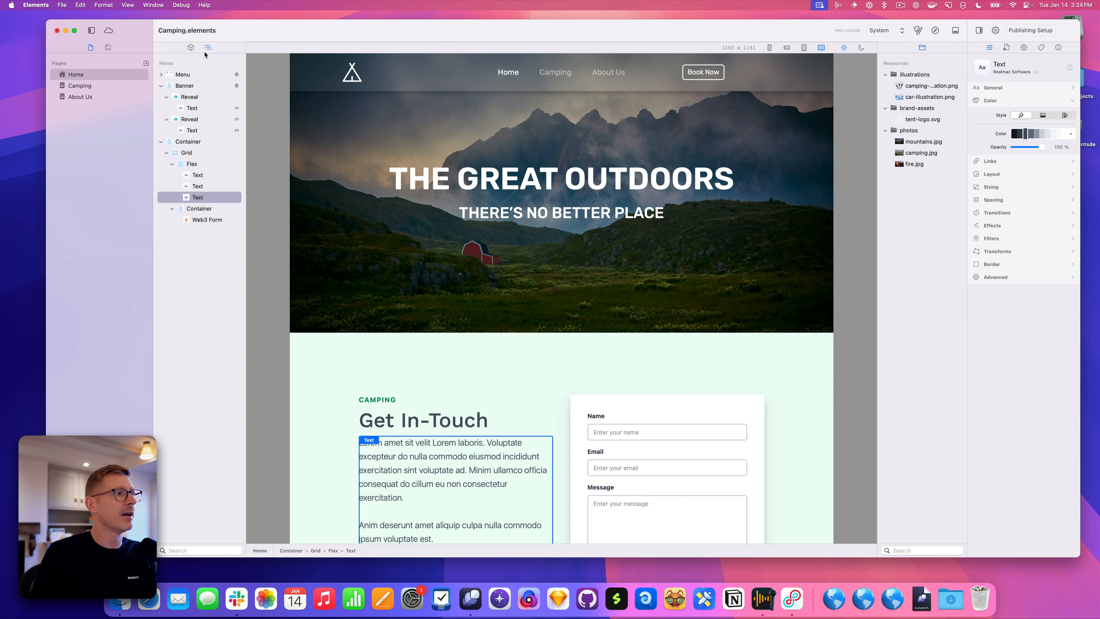
left_click(190, 47)
left_click(207, 48)
left_click(190, 47)
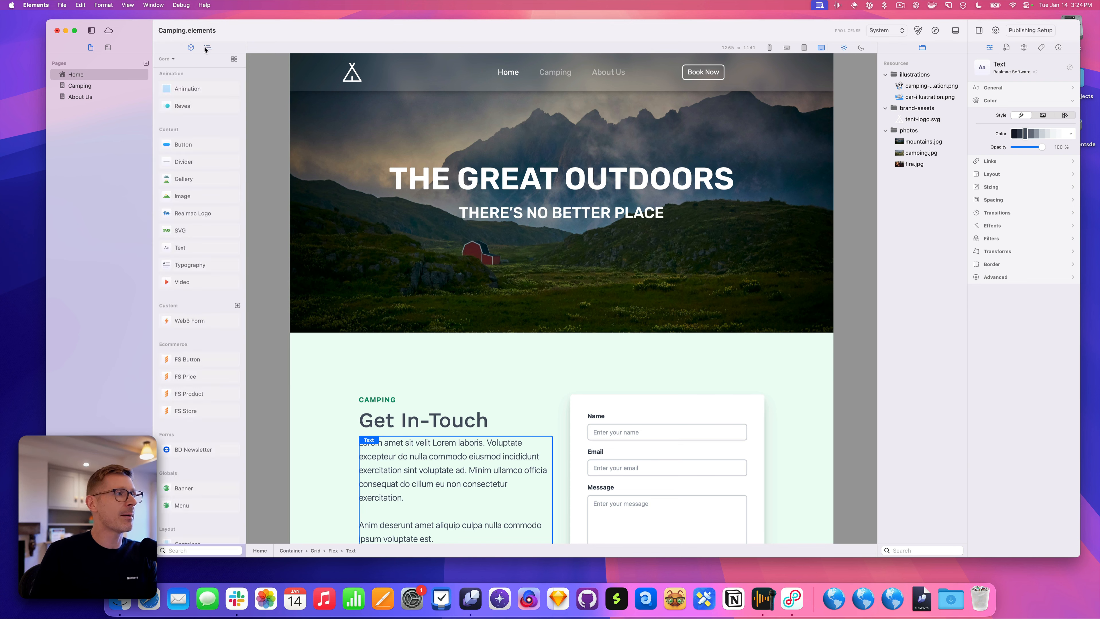
left_click(206, 49)
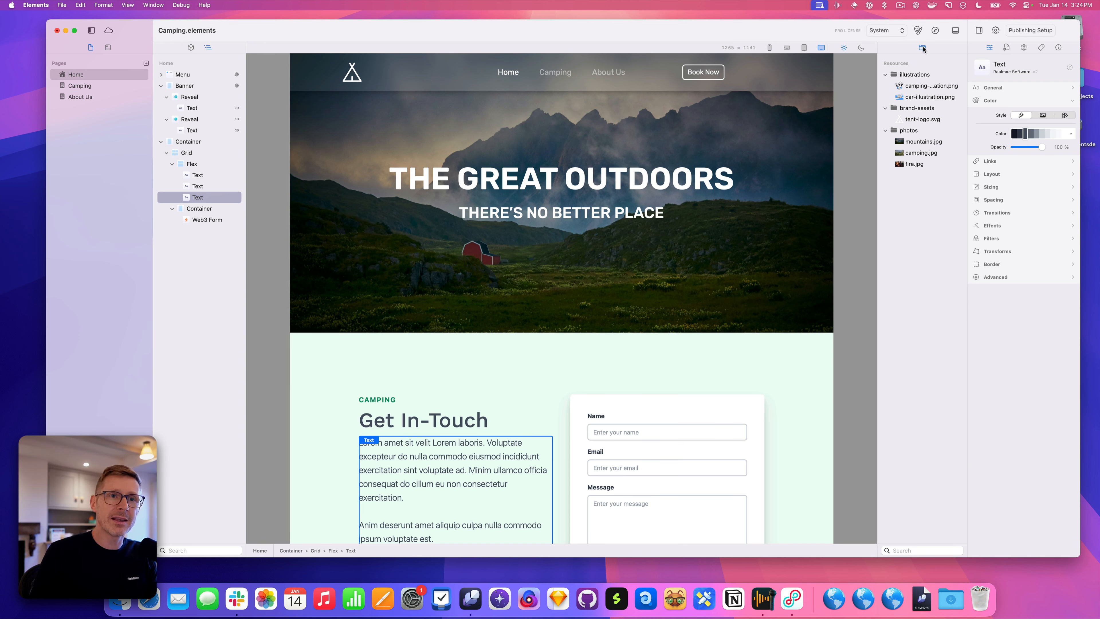
left_click_drag(923, 48, 998, 49)
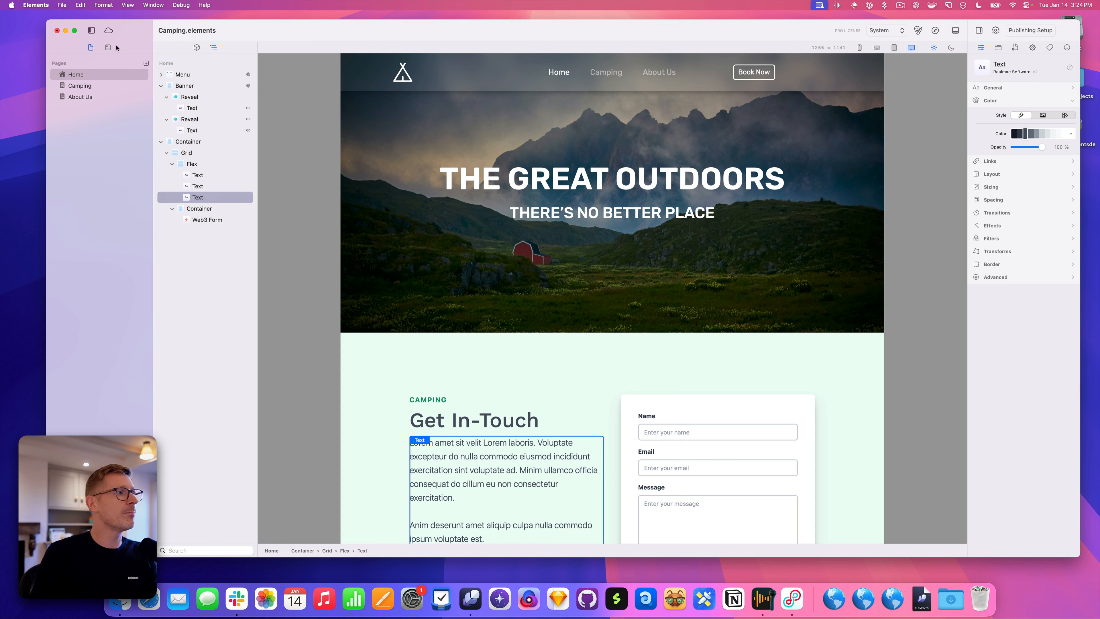
Restore the Pages list to its own left sidebar and select the Home page
left_click_drag(998, 47, 201, 49)
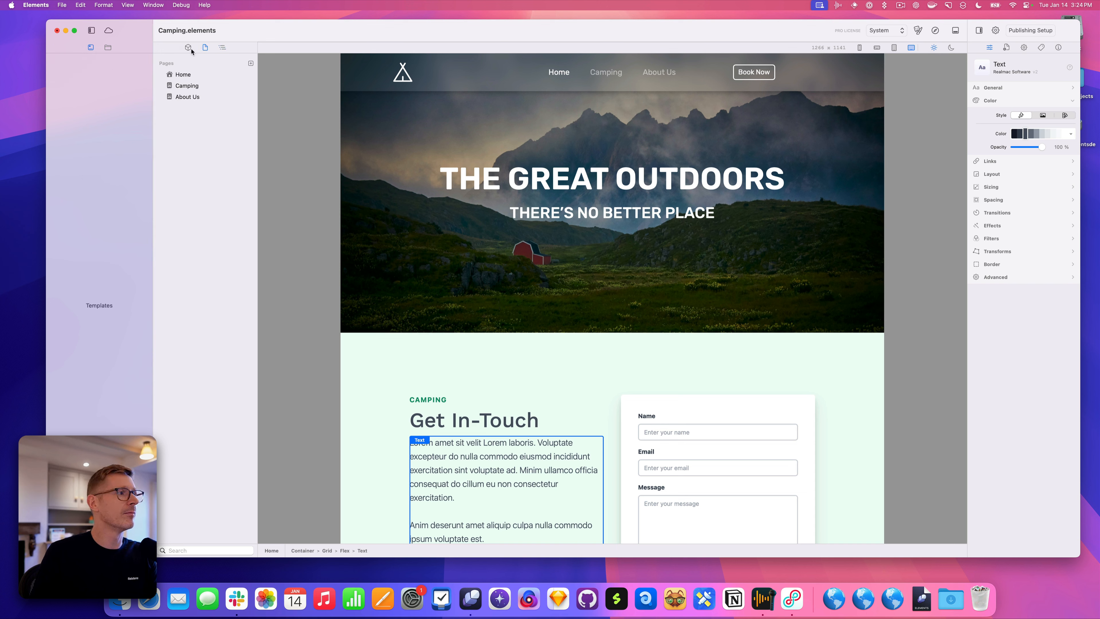
left_click(205, 47)
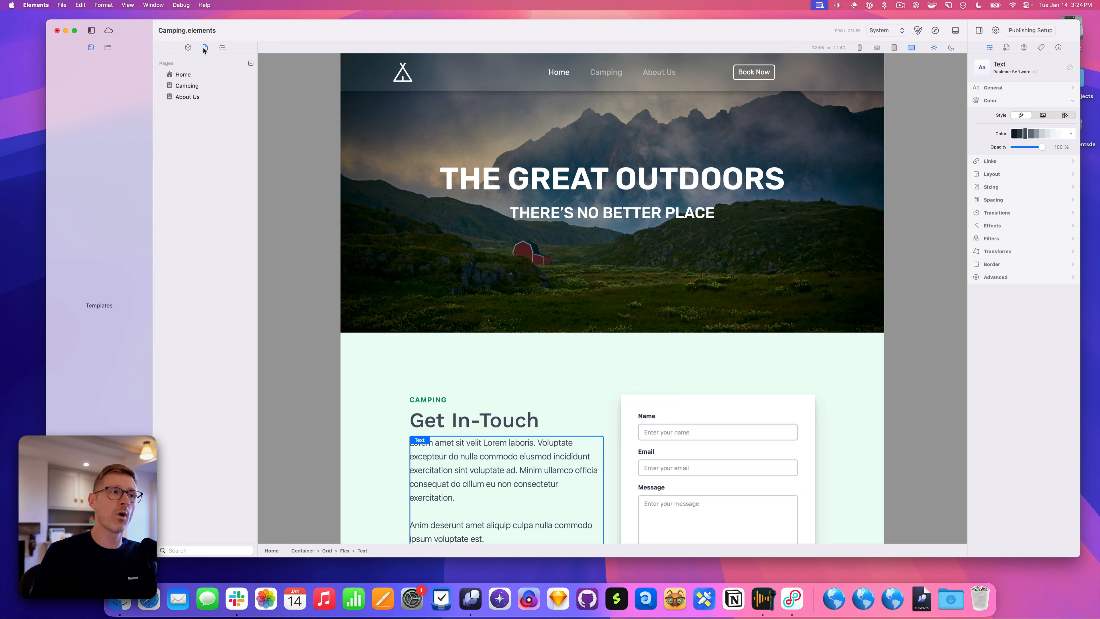
left_click_drag(204, 49, 100, 49)
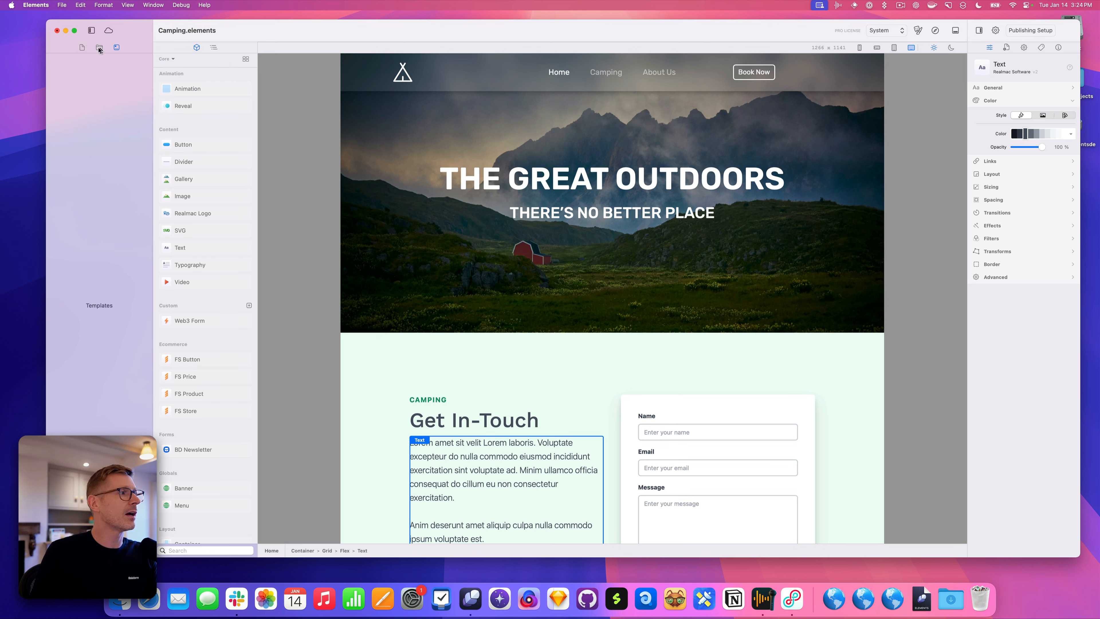
left_click(81, 48)
left_click(93, 76)
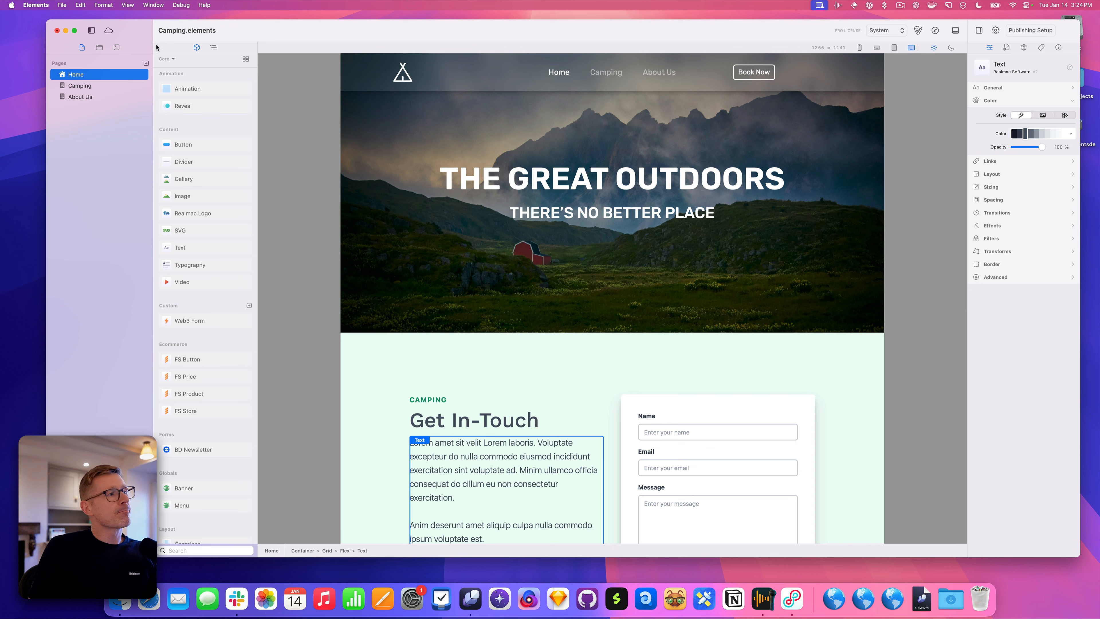
Open a new panel column beside the inspector, widen it, and add Resources to it
left_click_drag(117, 48, 970, 46)
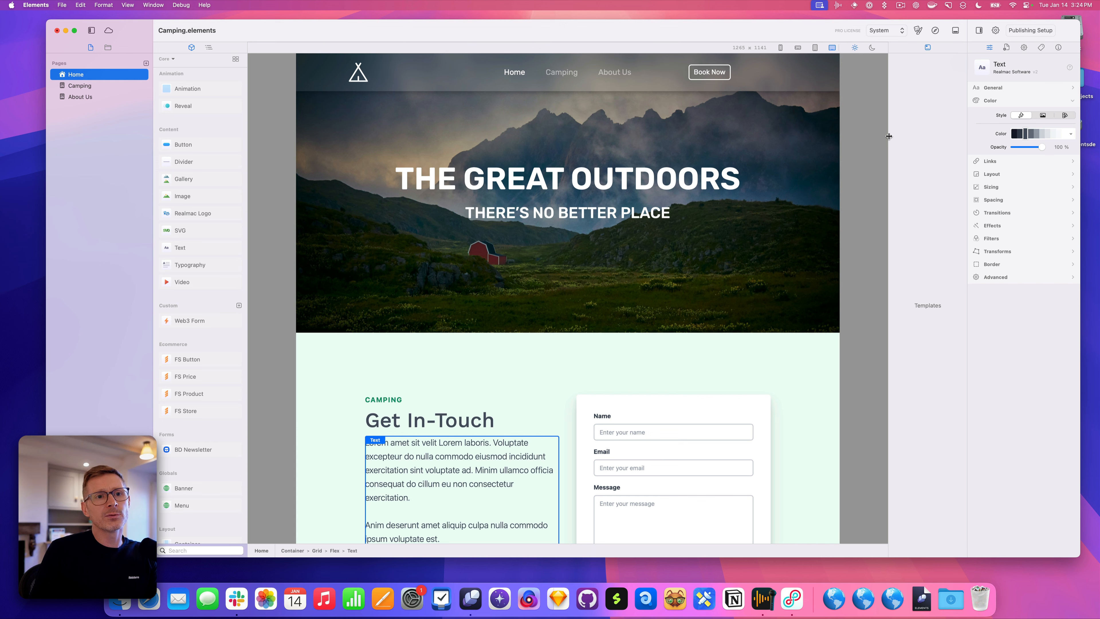
left_click_drag(888, 137, 882, 137)
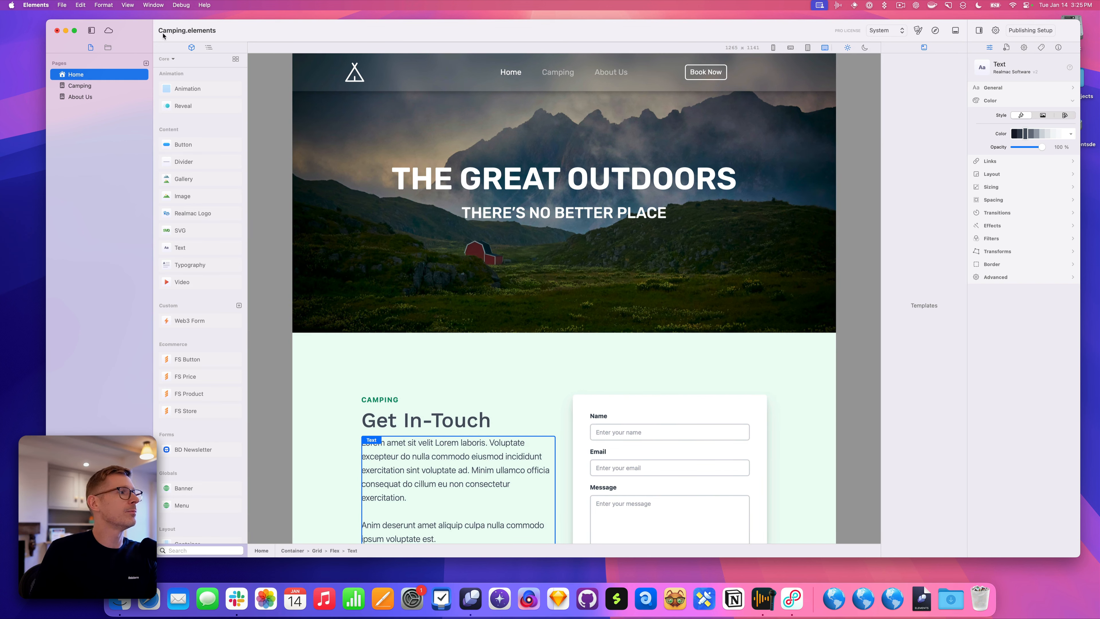
left_click_drag(107, 47, 916, 48)
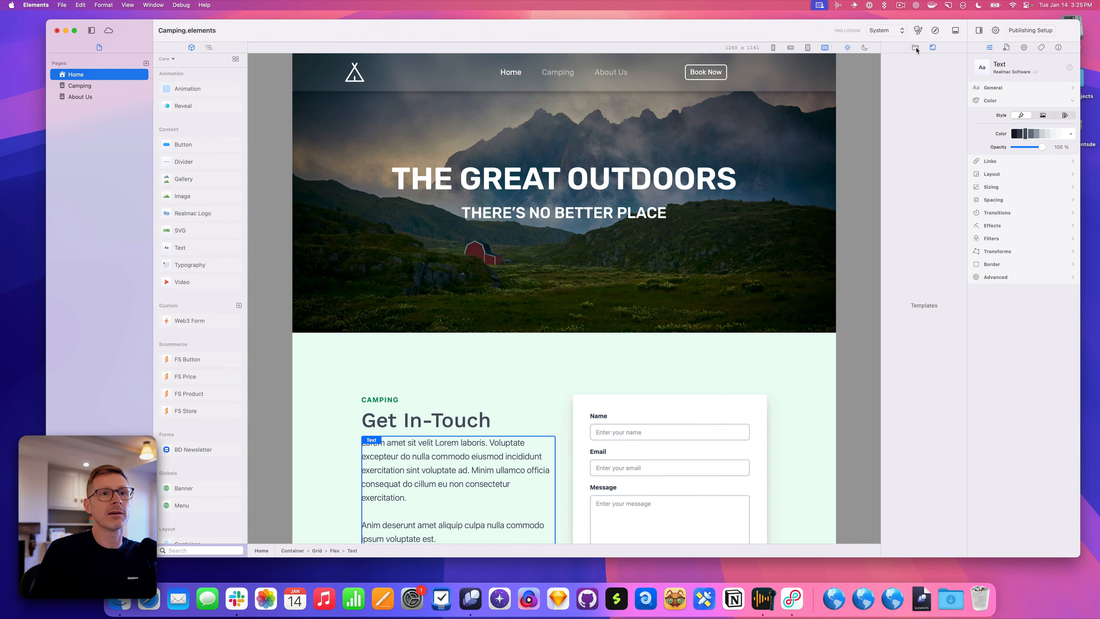
Show Resources in the new right column, widen it slightly, and select mountains.jpg
left_click(916, 47)
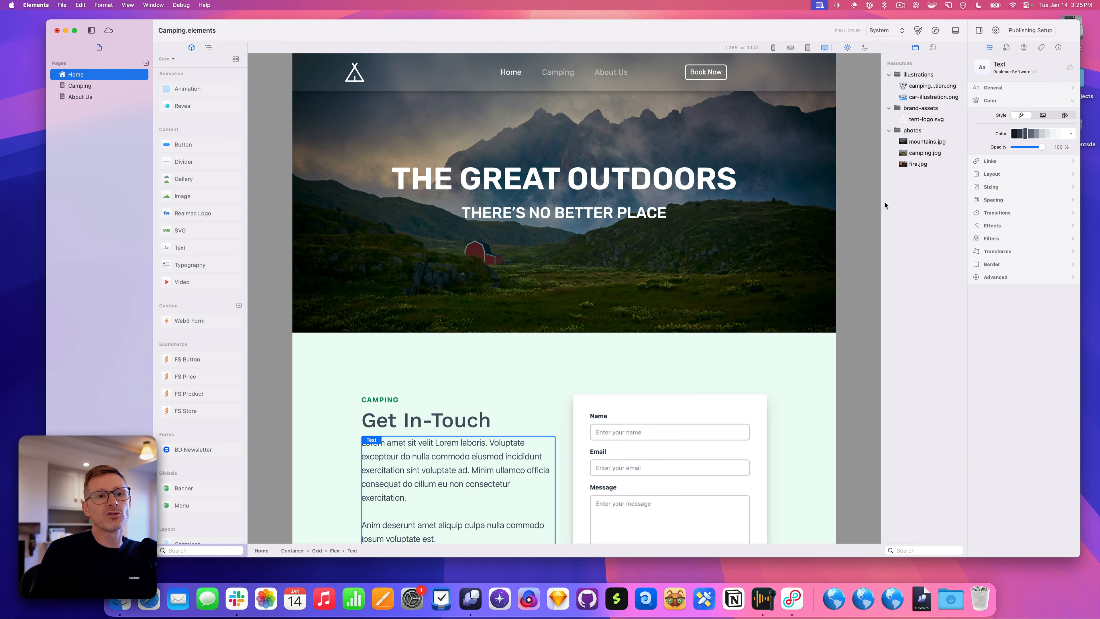
left_click_drag(882, 204, 874, 205)
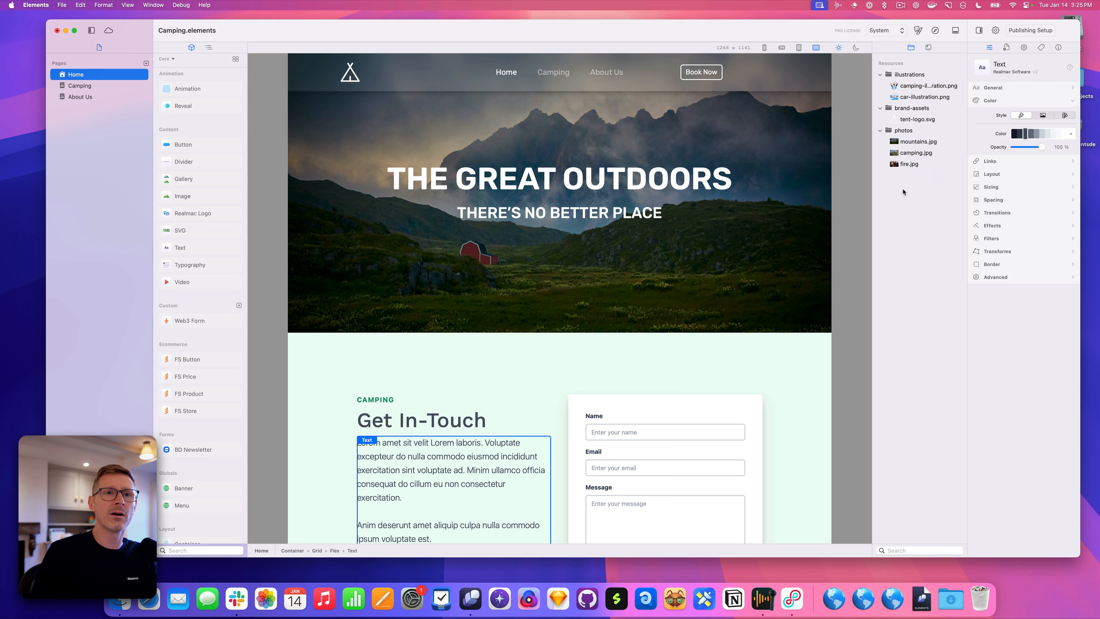
left_click(914, 122)
left_click(918, 142)
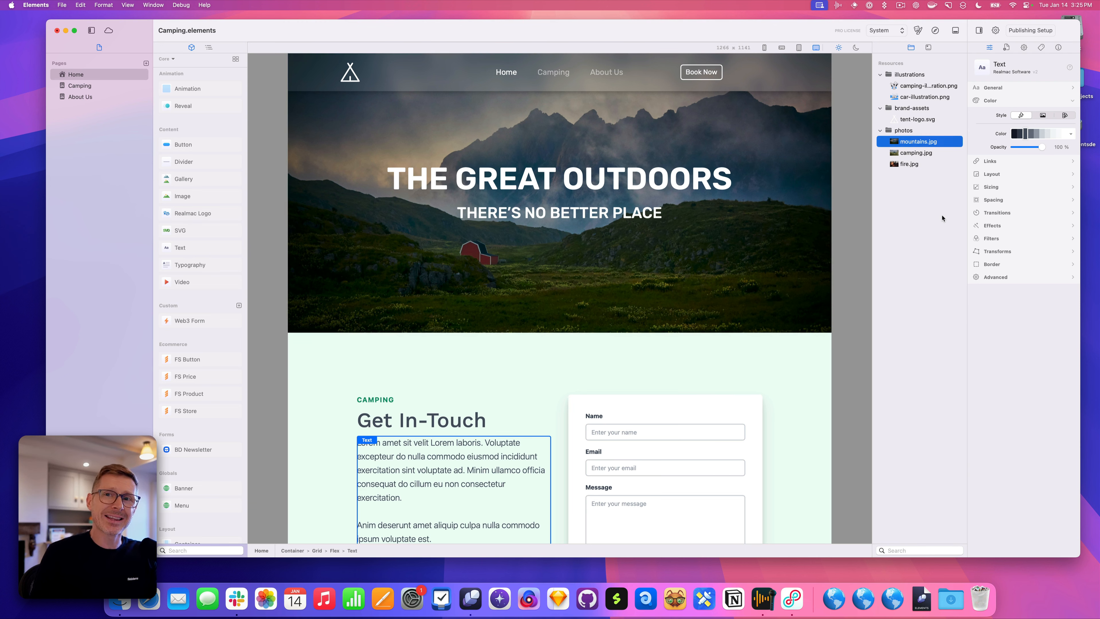
Show the Info tab for mountains.jpg and browse other resources' details up to camping-illustration.png
left_click(1059, 48)
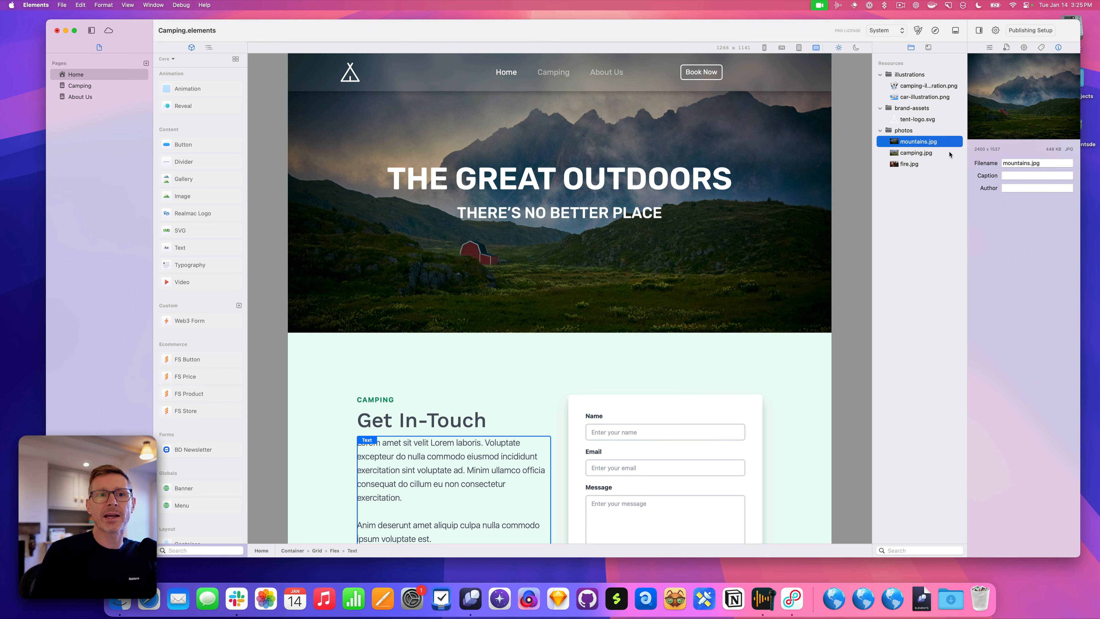
left_click(931, 164)
left_click(931, 153)
left_click(927, 123)
left_click(943, 95)
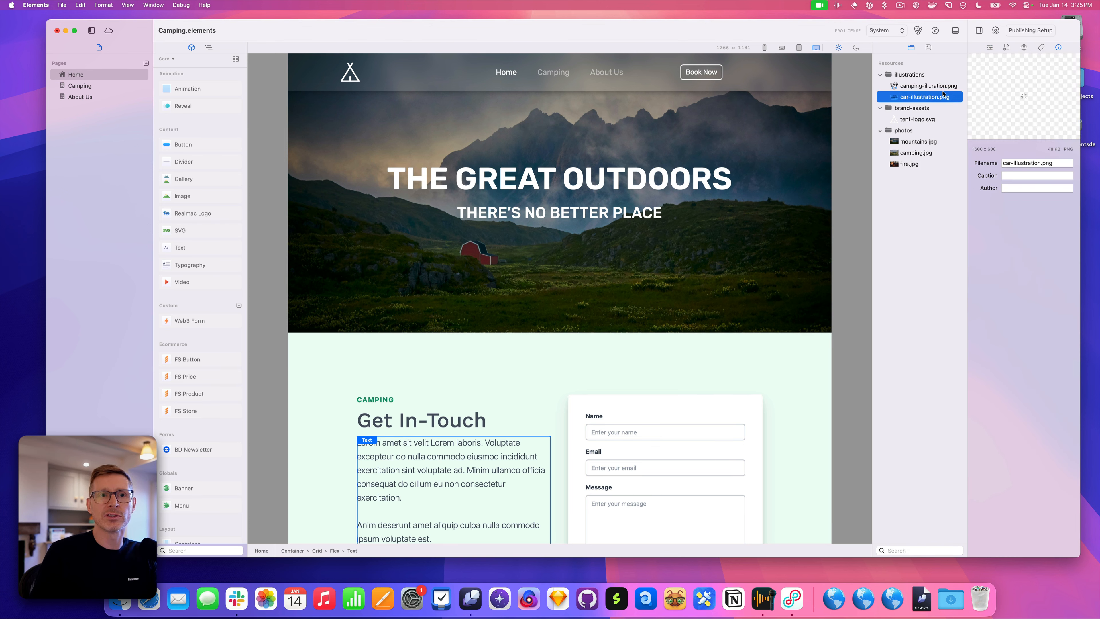
left_click(941, 86)
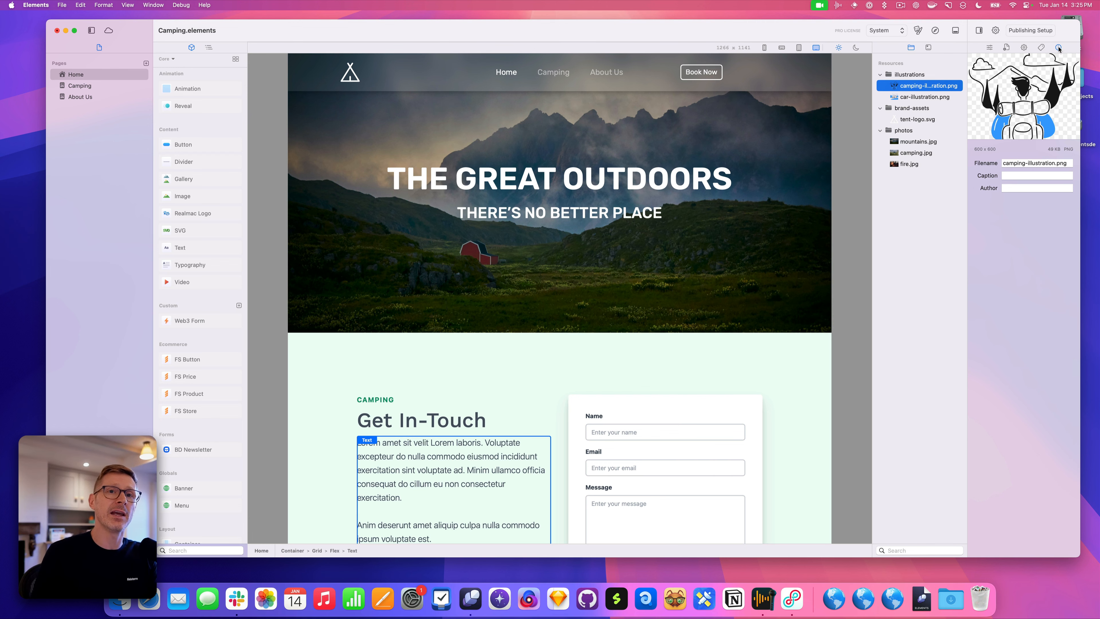
Dock the file info view under the Resources list and preview mountains.jpg, camping.jpg and fire.jpg
left_click_drag(1059, 47, 925, 548)
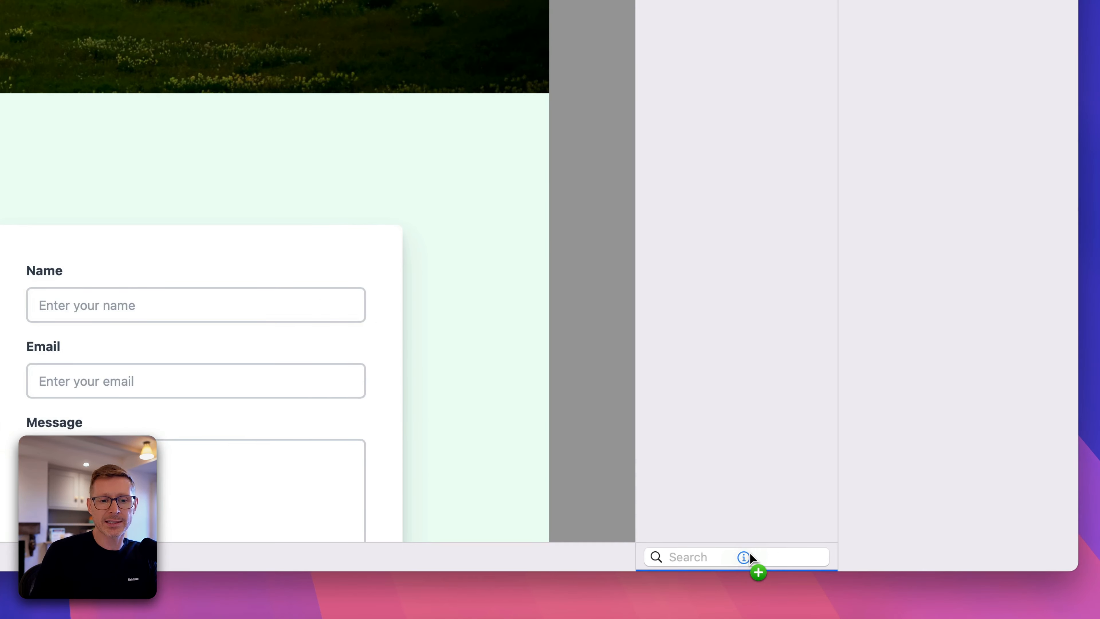
mouse_move(749, 553)
left_mouse_down()
mouse_move(760, 554)
mouse_move(761, 535)
mouse_move(764, 557)
left_mouse_up()
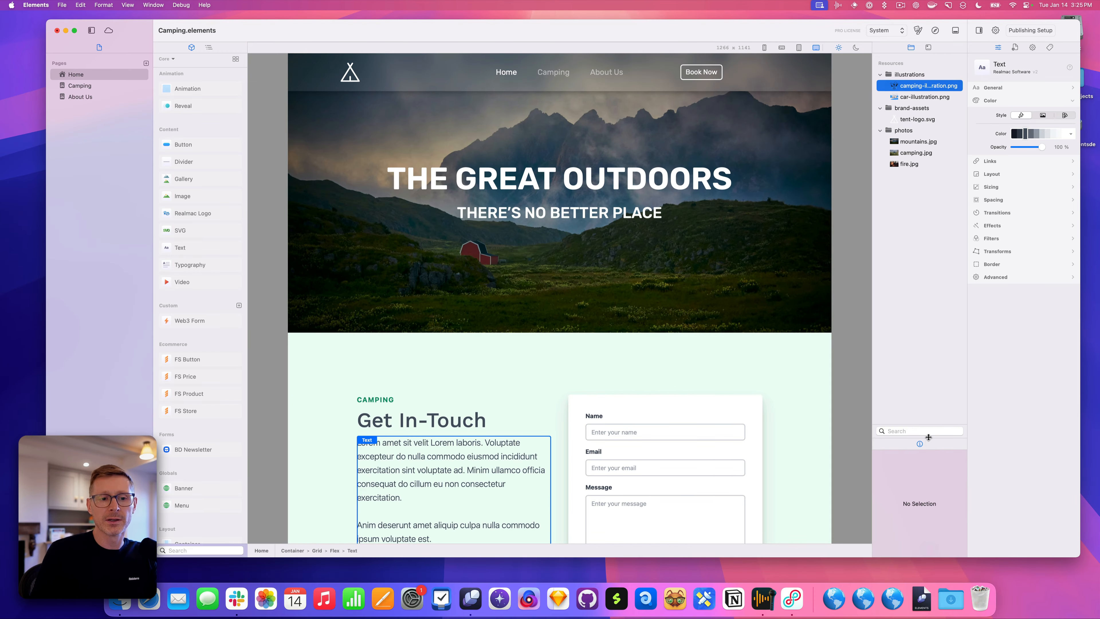
left_click(928, 142)
left_click(929, 153)
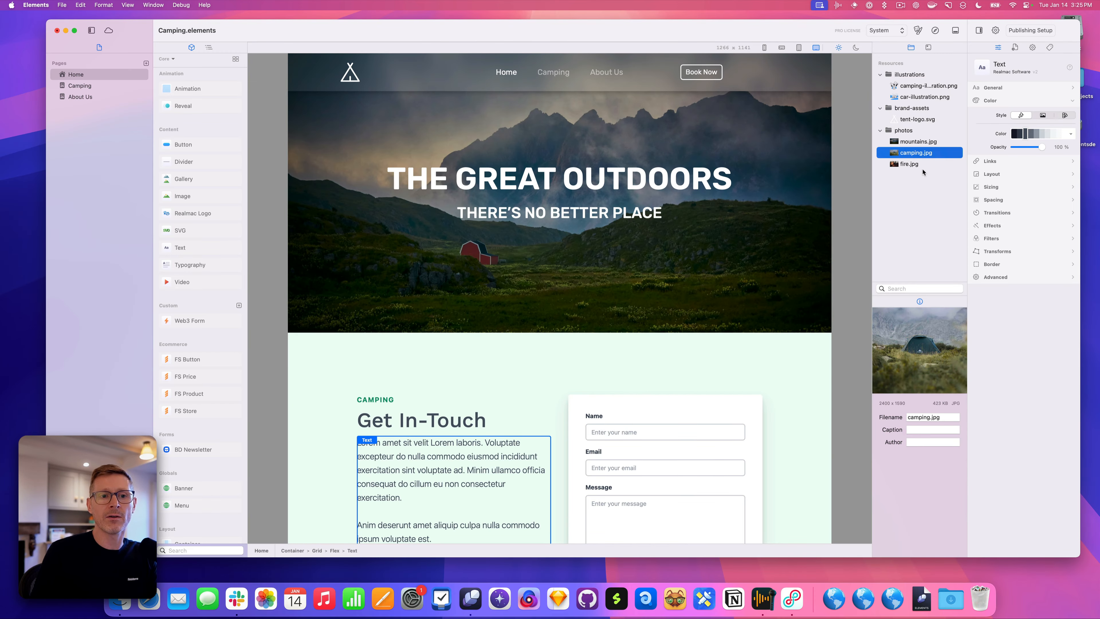
left_click(926, 165)
left_click(931, 142)
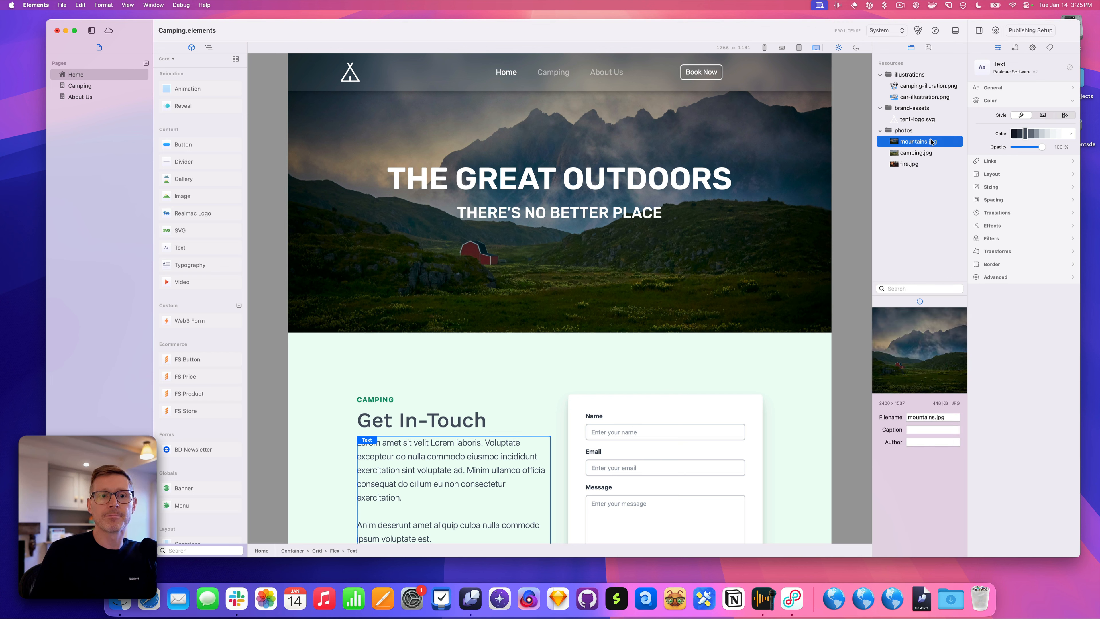
left_click(924, 153)
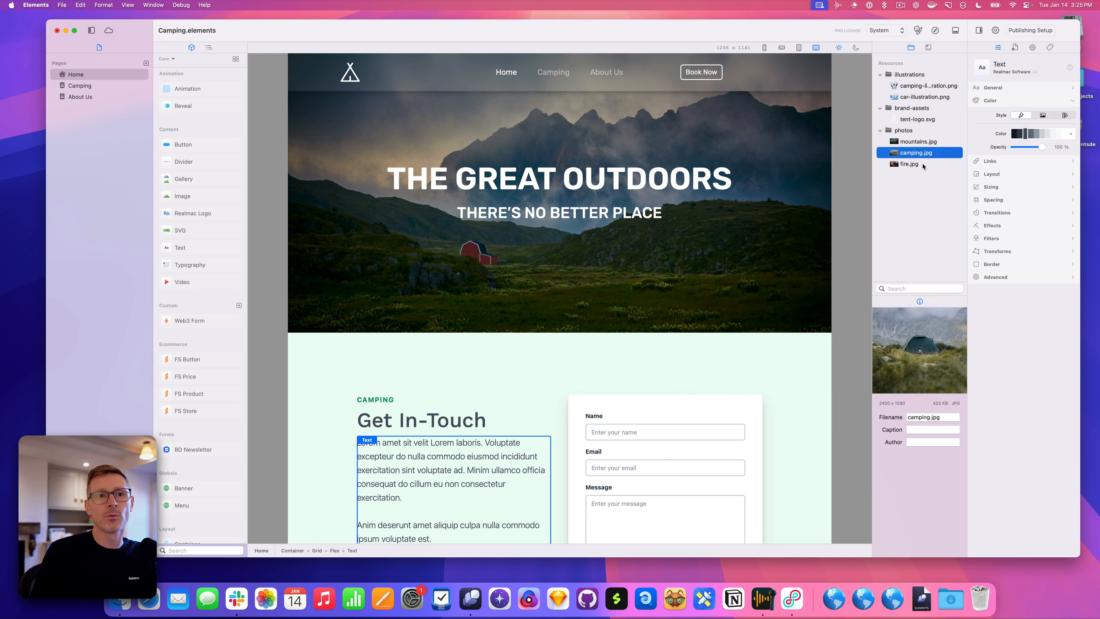
left_click(921, 164)
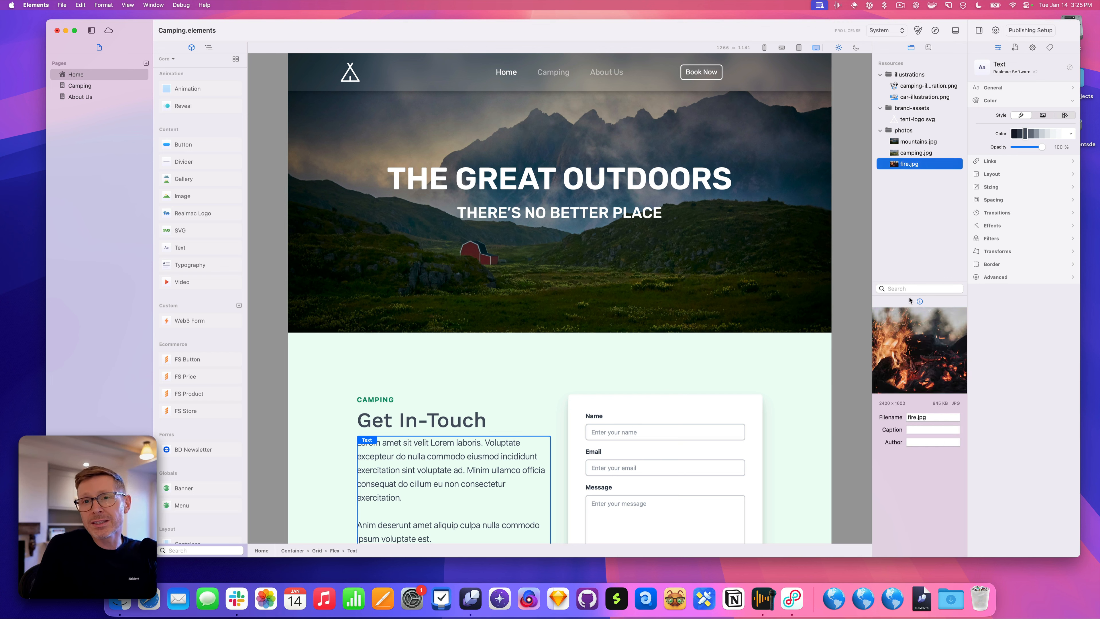
Return the file info view to the inspector and check fire.jpg, car-illustration.png and tent-logo.svg details
left_click_drag(921, 302, 984, 47)
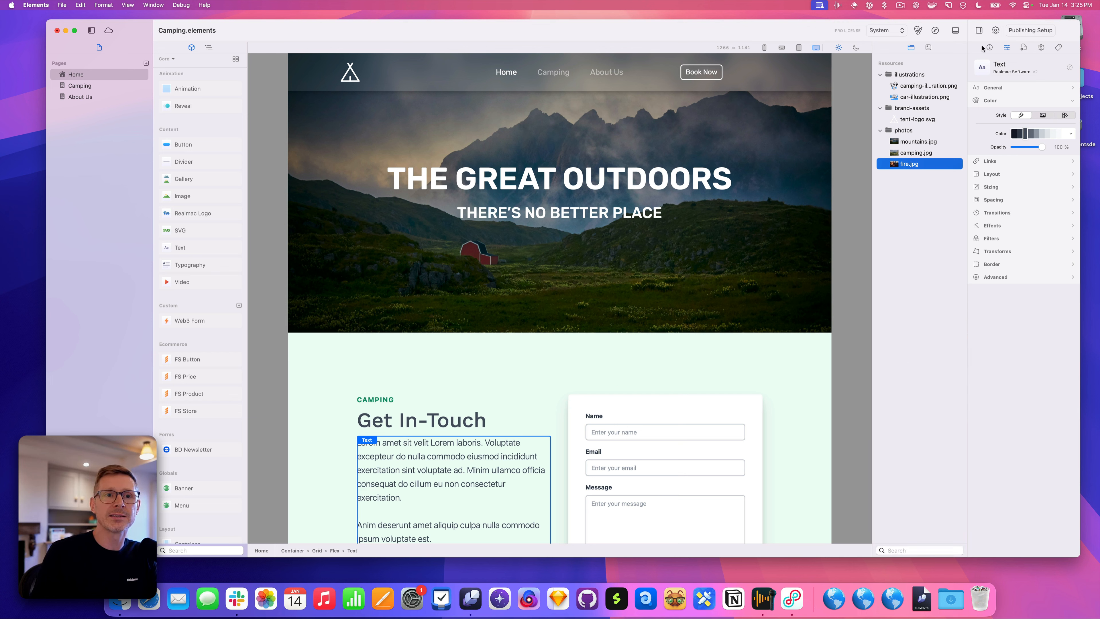
left_click(991, 48)
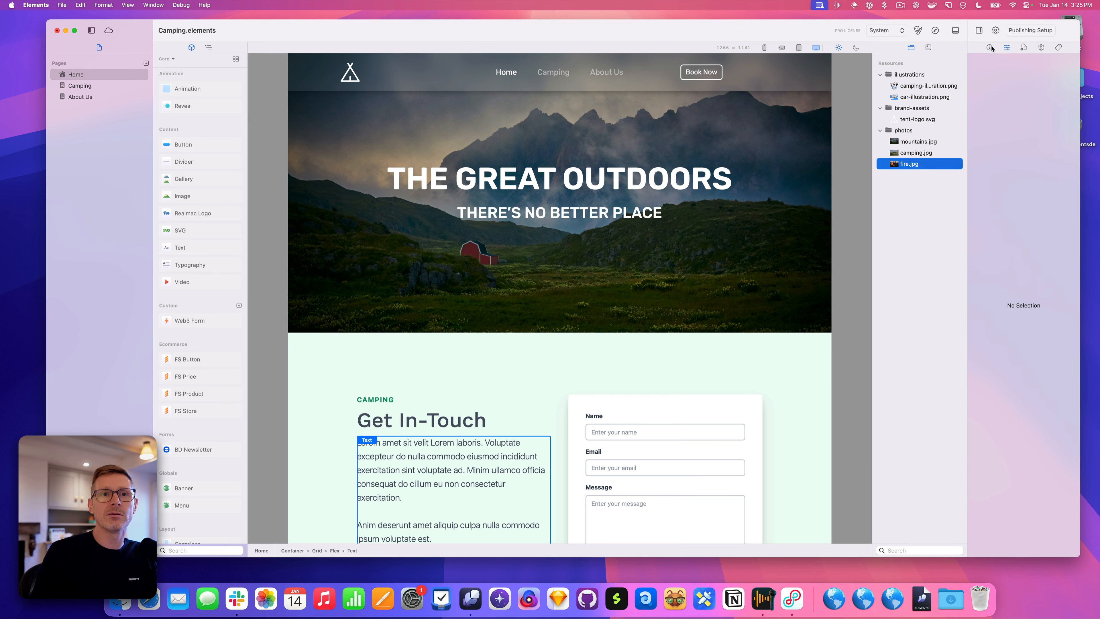
left_click(911, 144)
left_click(914, 153)
left_click(922, 165)
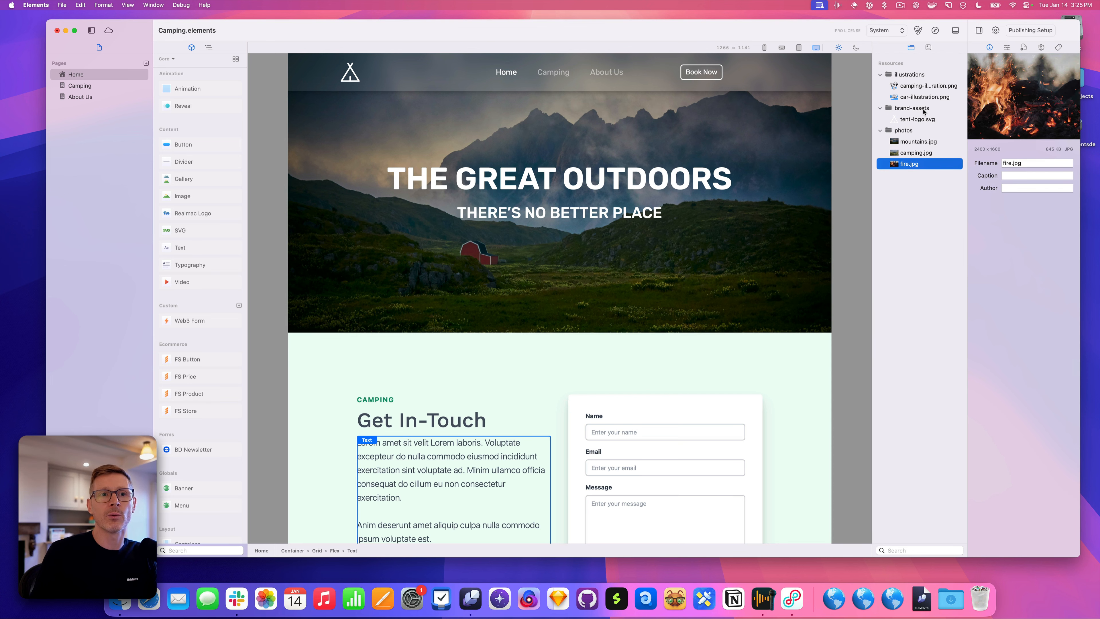
left_click(926, 98)
left_click(926, 121)
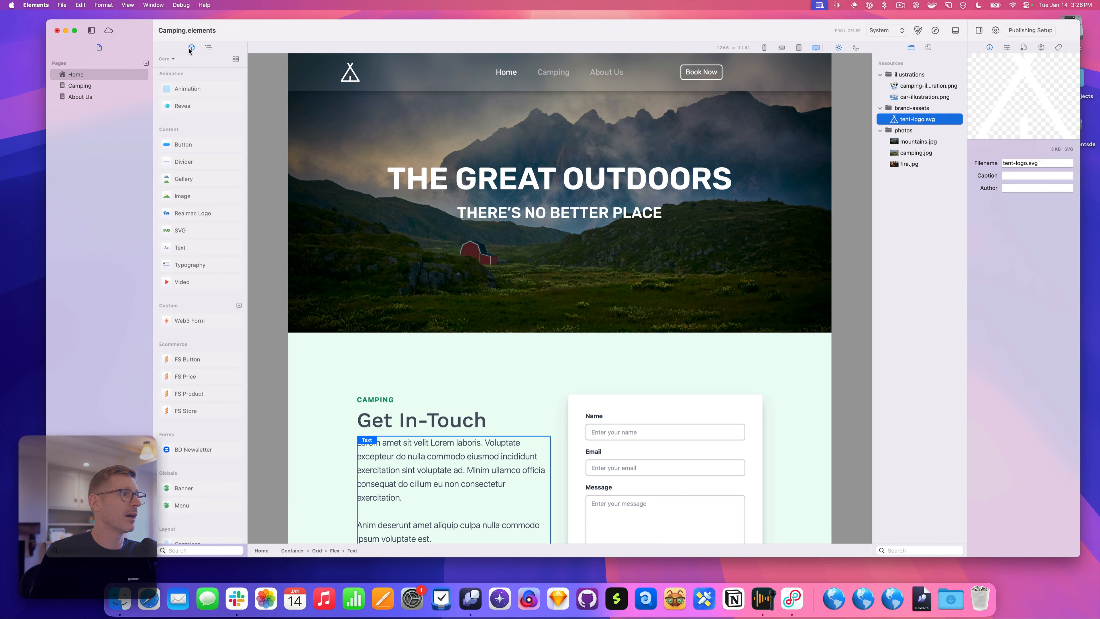
Move the component library into the pages sidebar and dock Resources in a column beside the page outline
left_click_drag(192, 48, 123, 555)
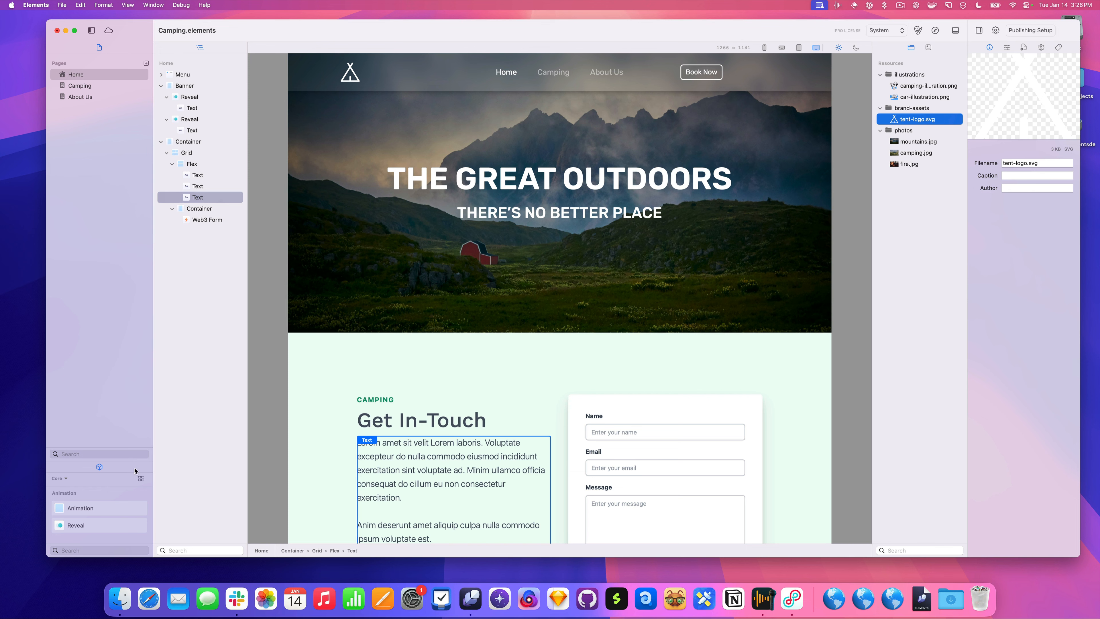
left_click_drag(130, 460, 119, 147)
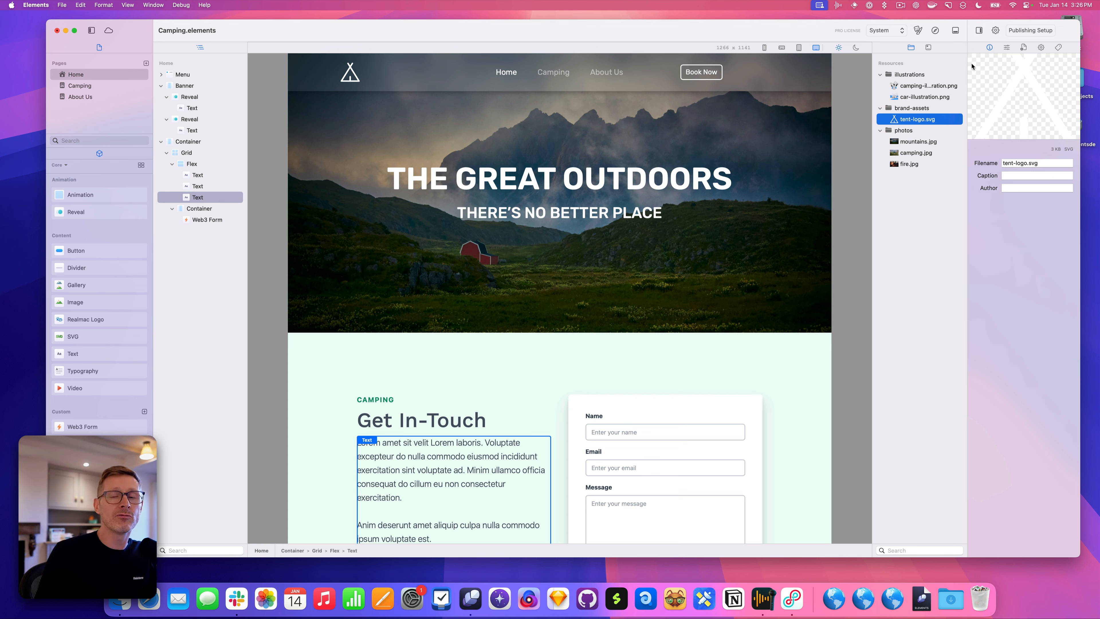
left_click_drag(927, 47, 117, 47)
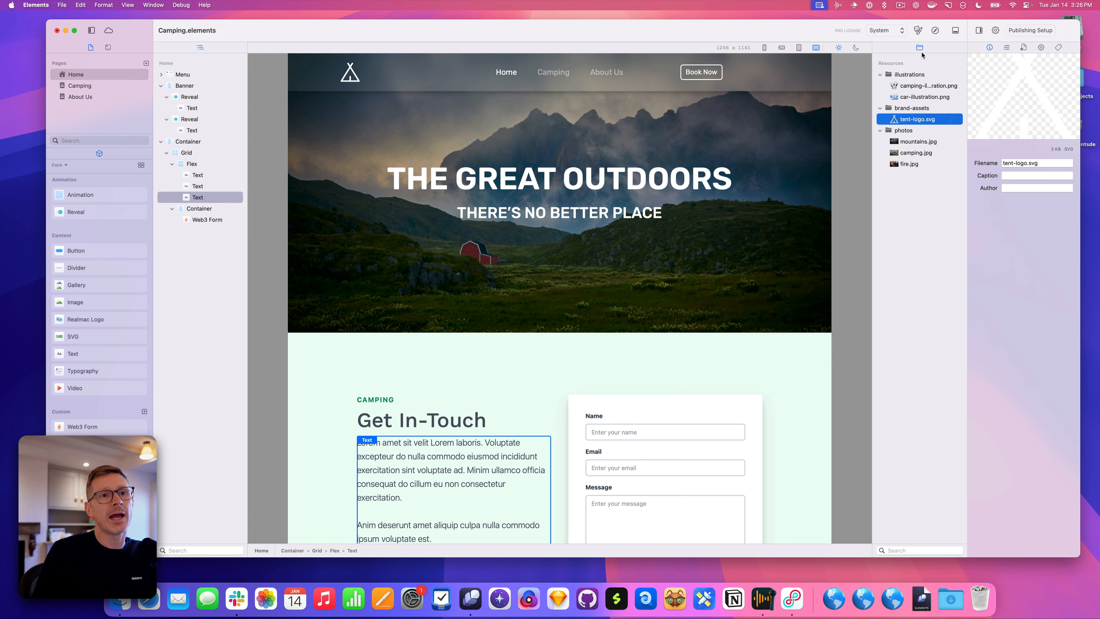
left_click_drag(921, 50, 255, 101)
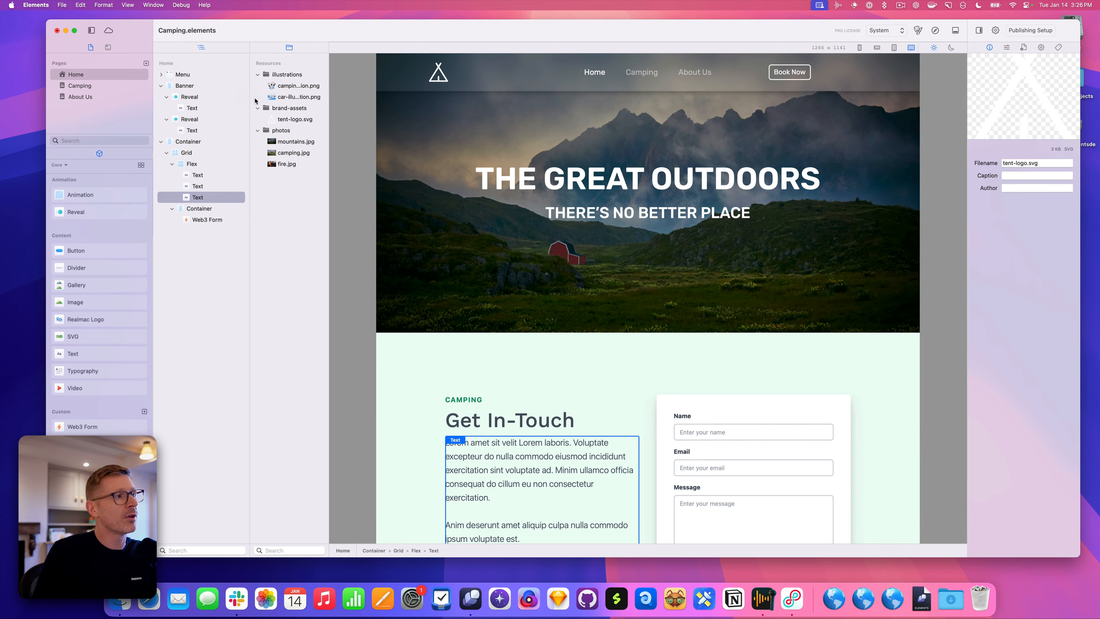
Preview the page at tablet width and widen the Resources column to show full filenames
mouse_move(329, 110)
left_mouse_down()
mouse_move(342, 110)
mouse_move(329, 111)
left_mouse_up()
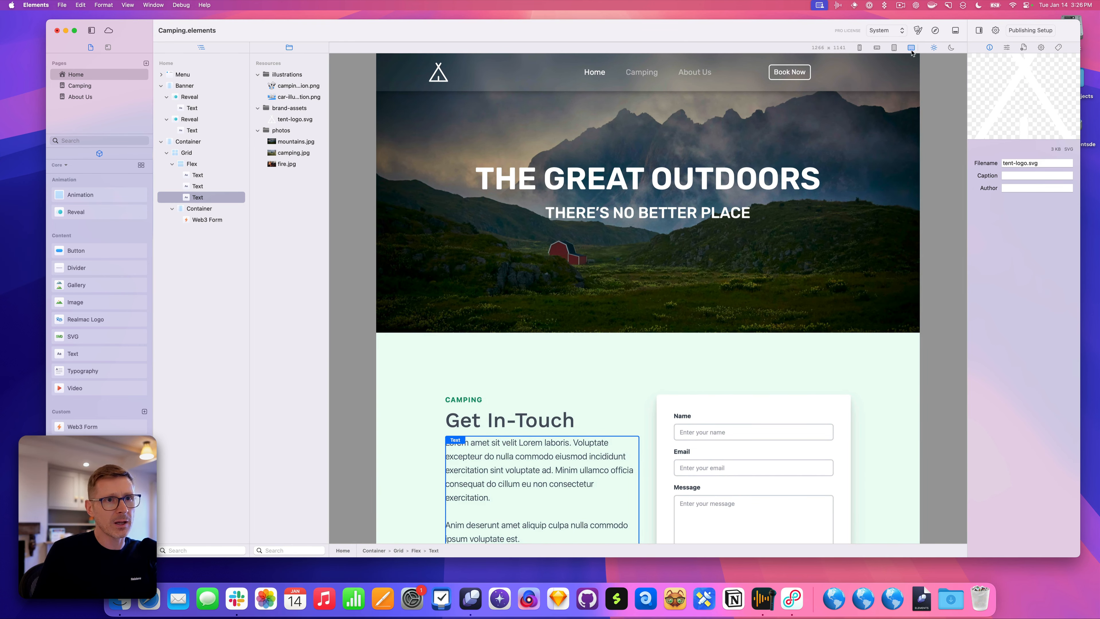
left_click(894, 48)
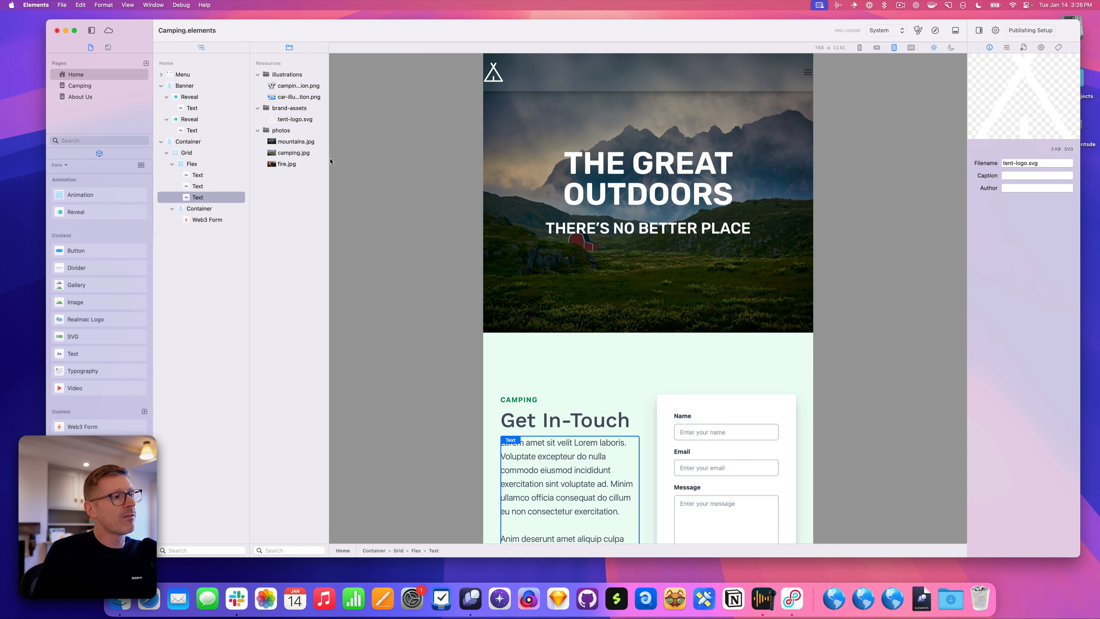
left_click_drag(330, 158, 352, 152)
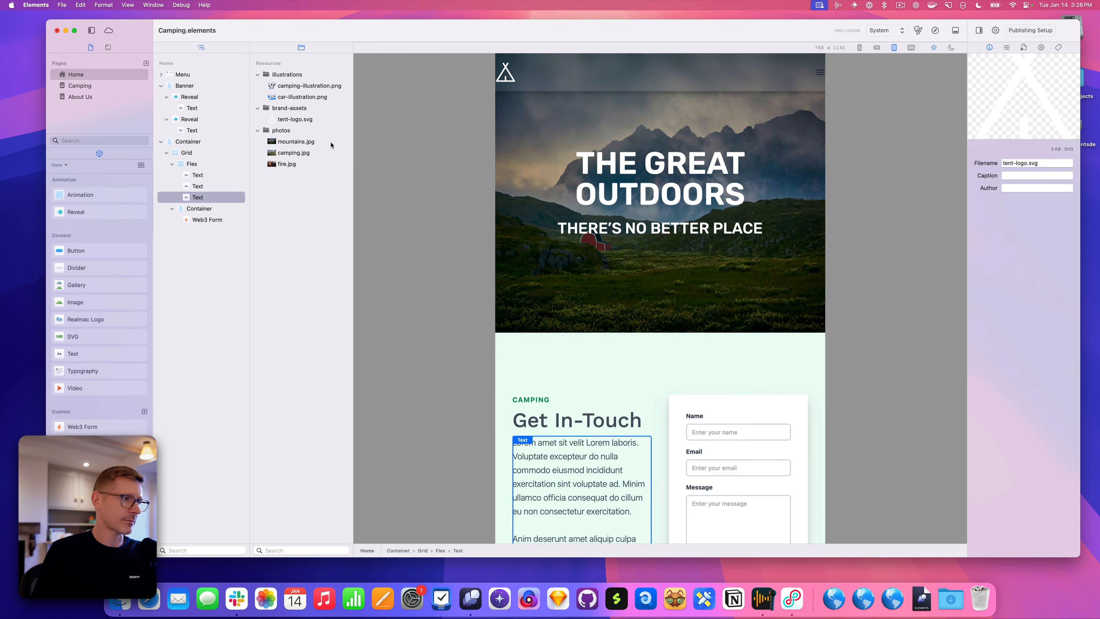
Dock the component library under the page outline, enlarge it, and show the Text properties
left_click_drag(302, 224, 295, 561)
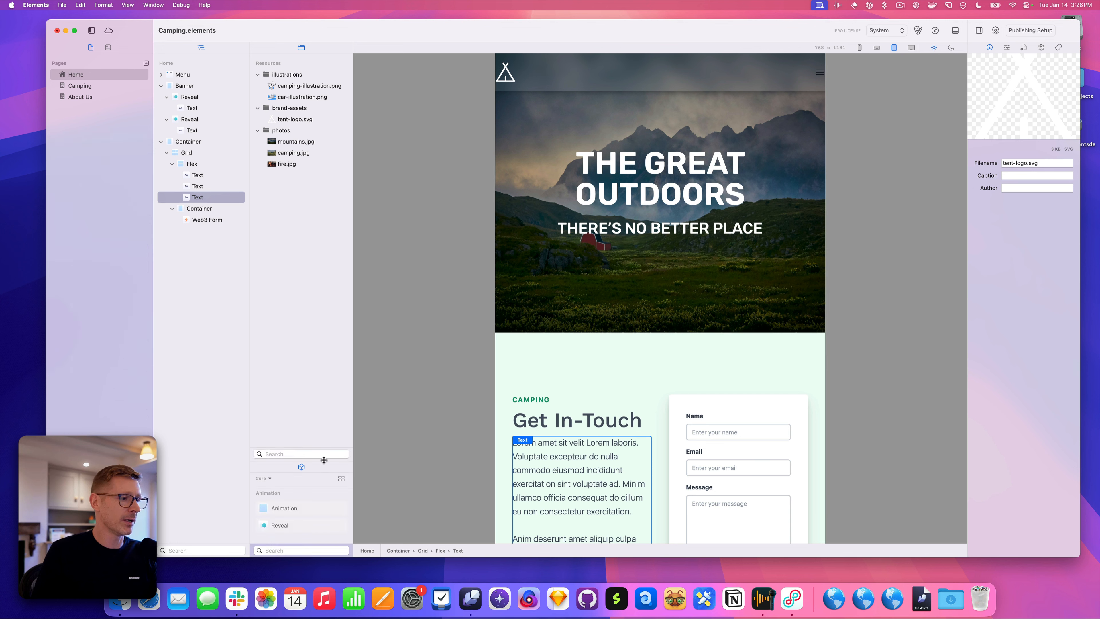
left_click_drag(310, 470, 217, 557)
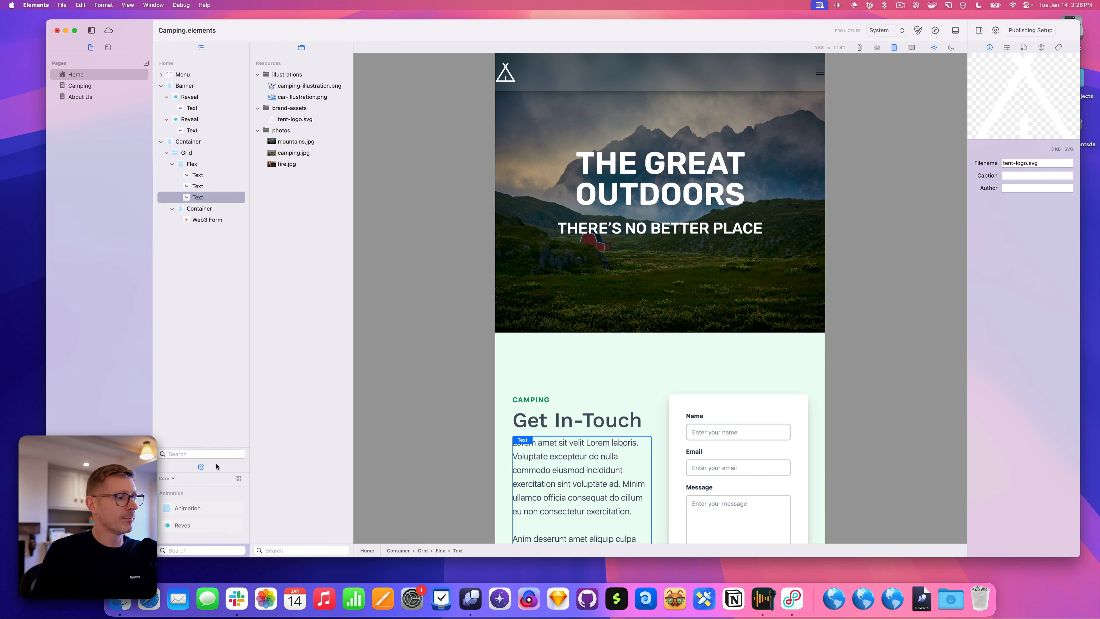
left_click_drag(216, 460, 225, 307)
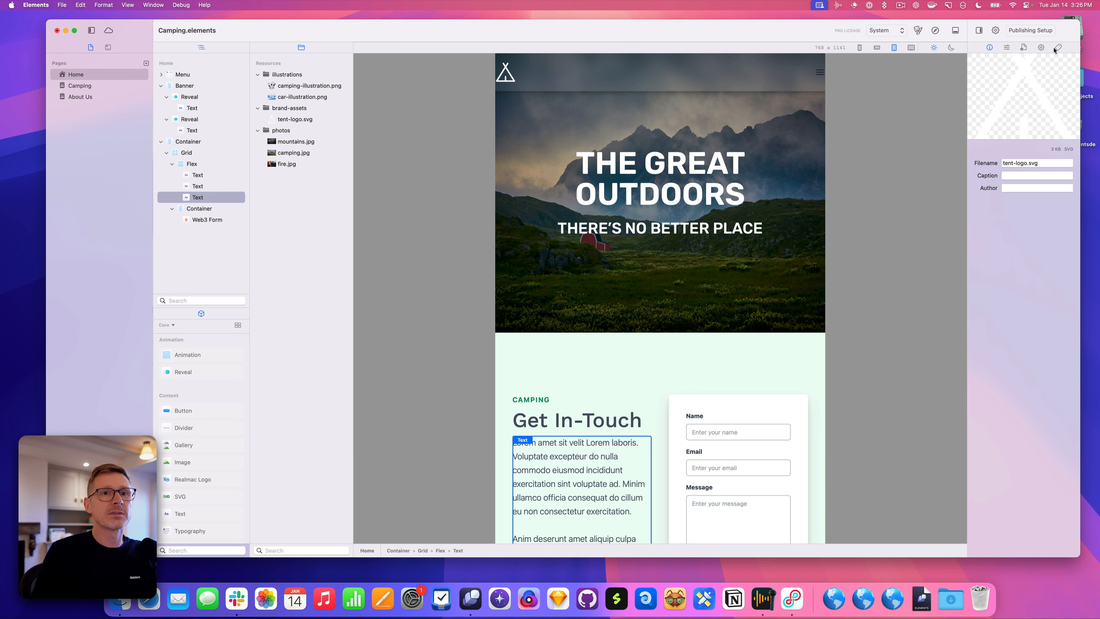
left_click(1008, 48)
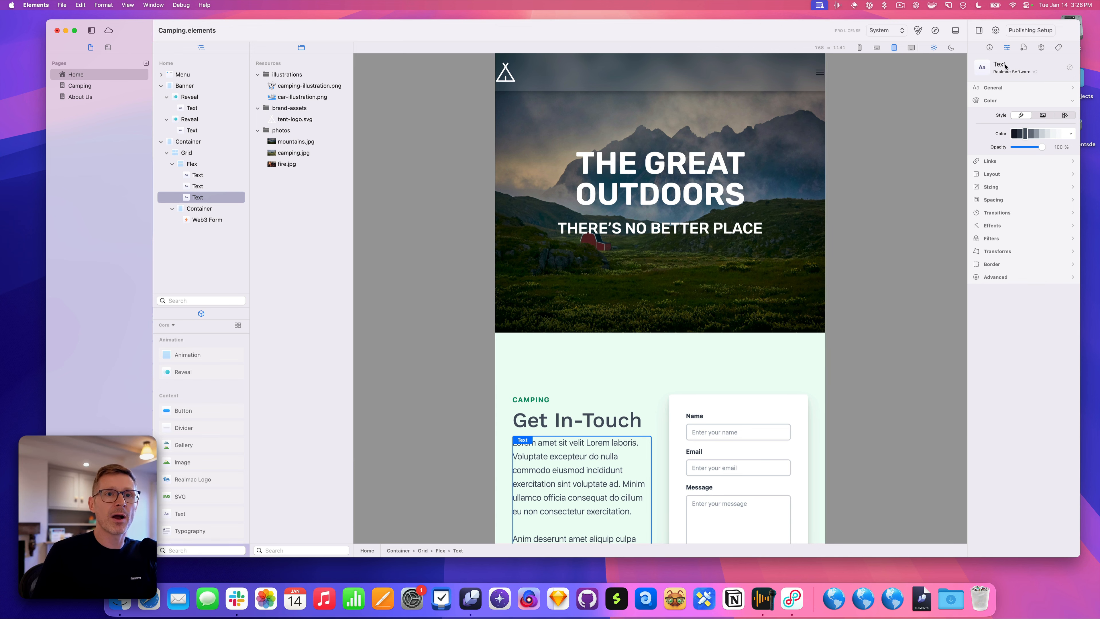
Put Text properties in their own column, tuck Resources into the pages sidebar, and separate the library
left_click_drag(1008, 49, 422, 112)
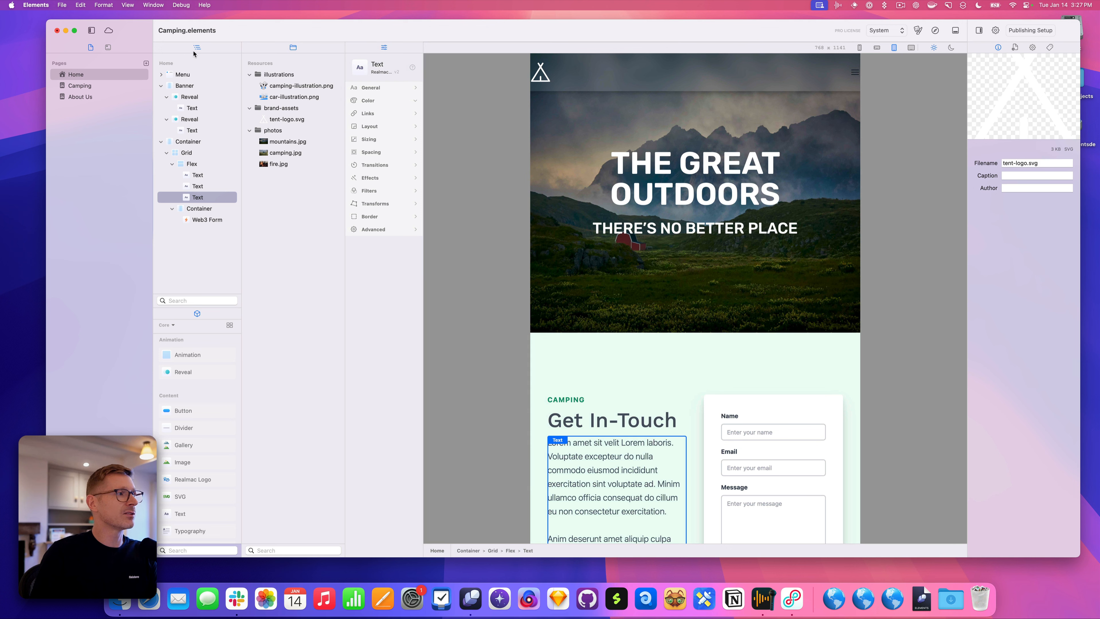
left_click_drag(293, 48, 119, 49)
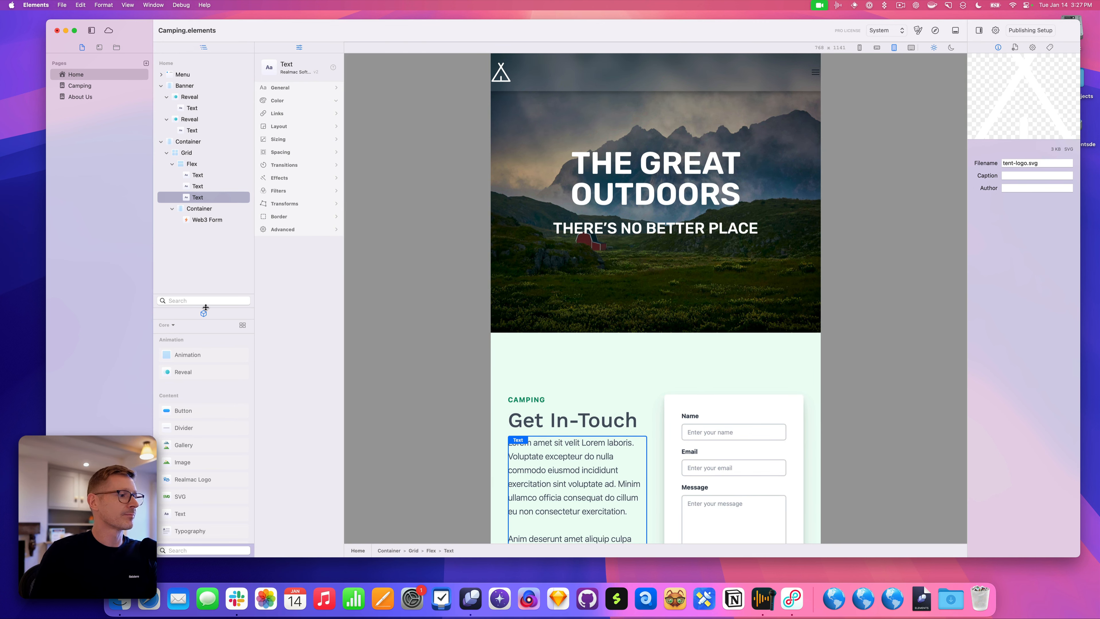
left_click_drag(206, 307, 156, 66)
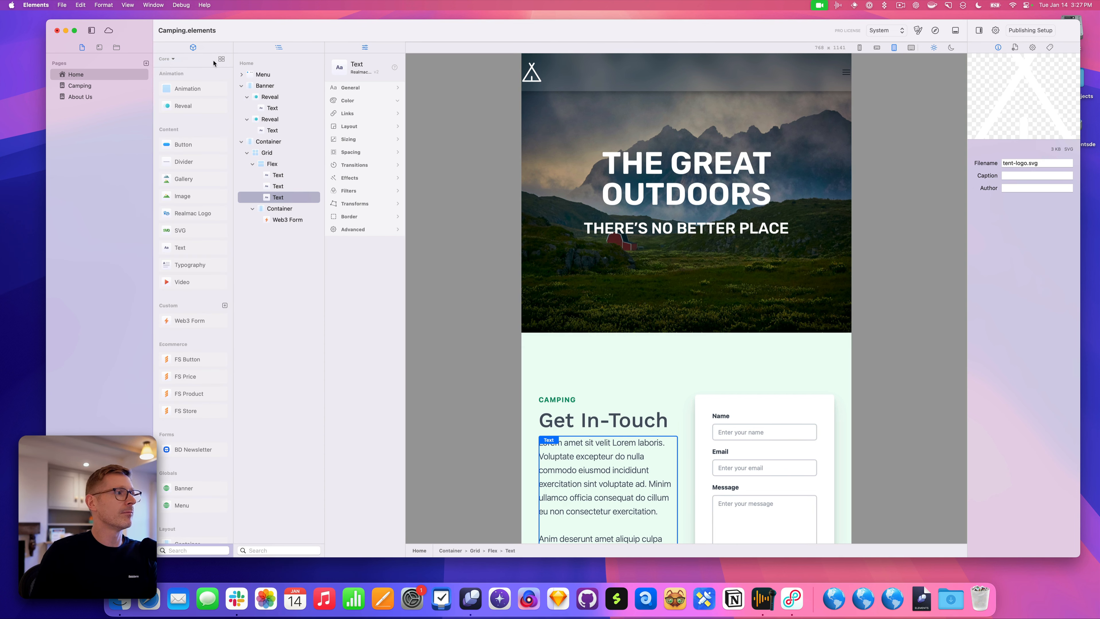
Widen the page outline and Text properties columns and hide the file-info sidebar
left_click_drag(233, 62, 244, 64)
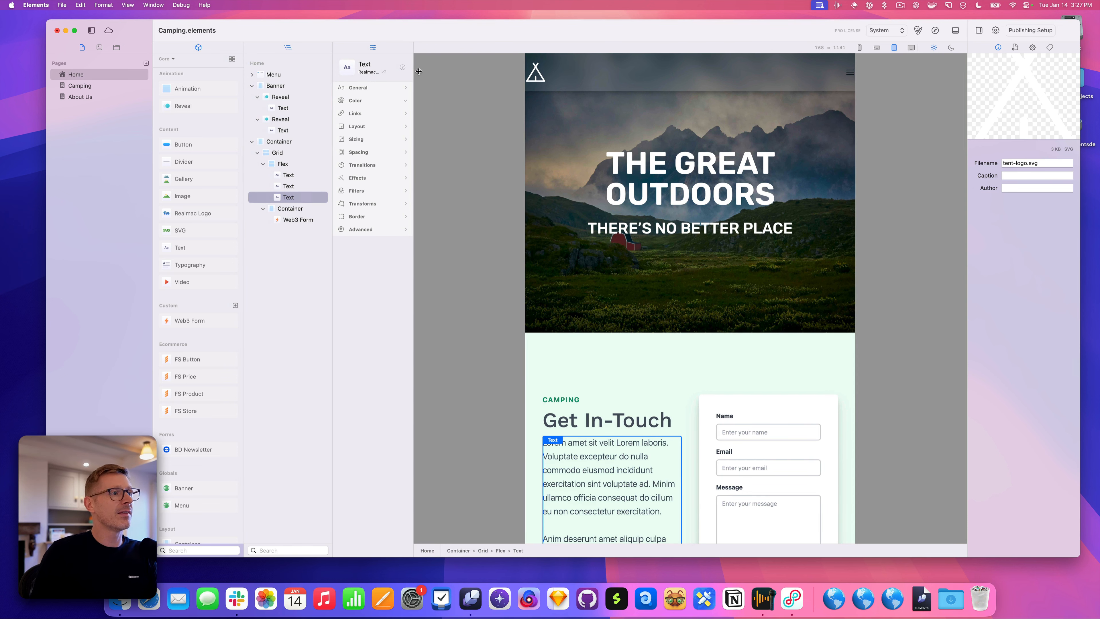
left_click_drag(414, 69, 469, 71)
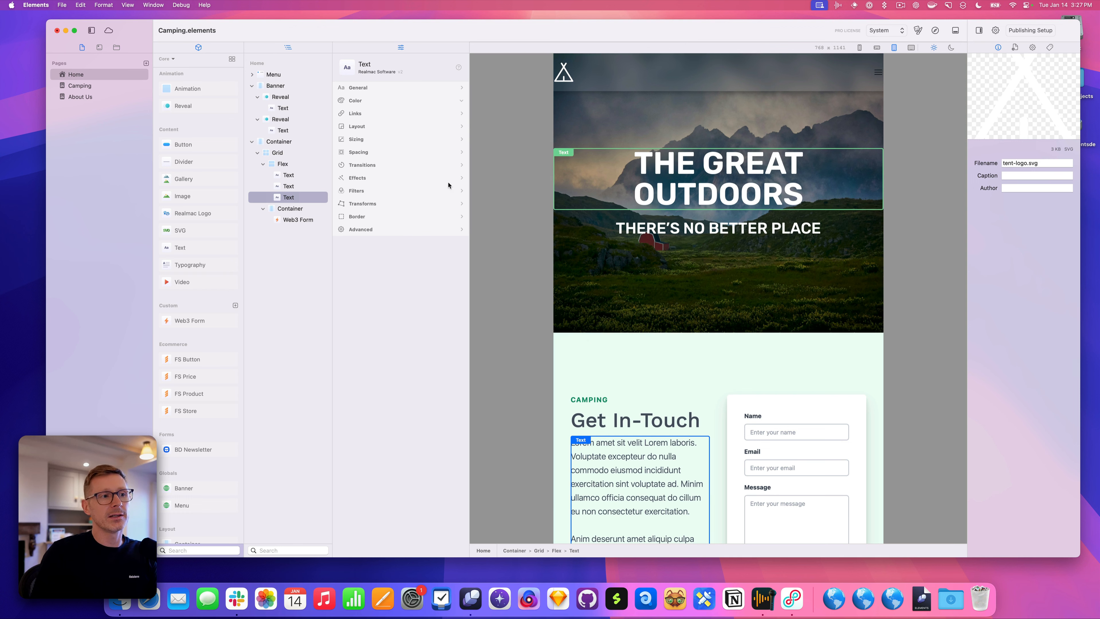
left_click(979, 30)
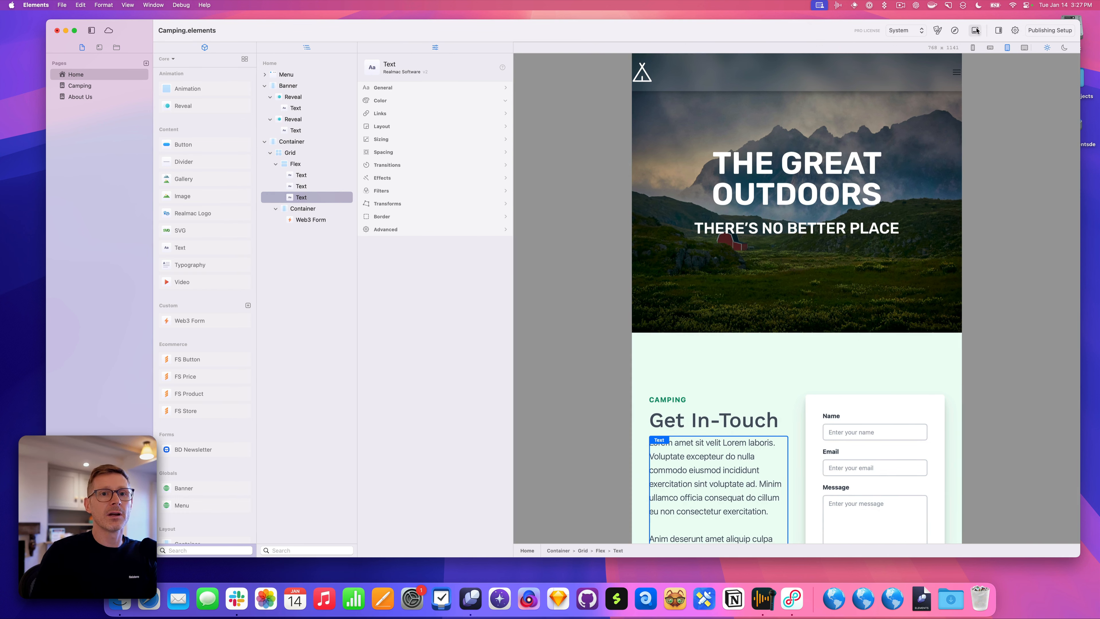
Widen the preview to 1106 px, toggle the pages sidebar, and put Text properties beside the reopened file-info sidebar
left_click_drag(628, 145, 558, 147)
left_click(94, 32)
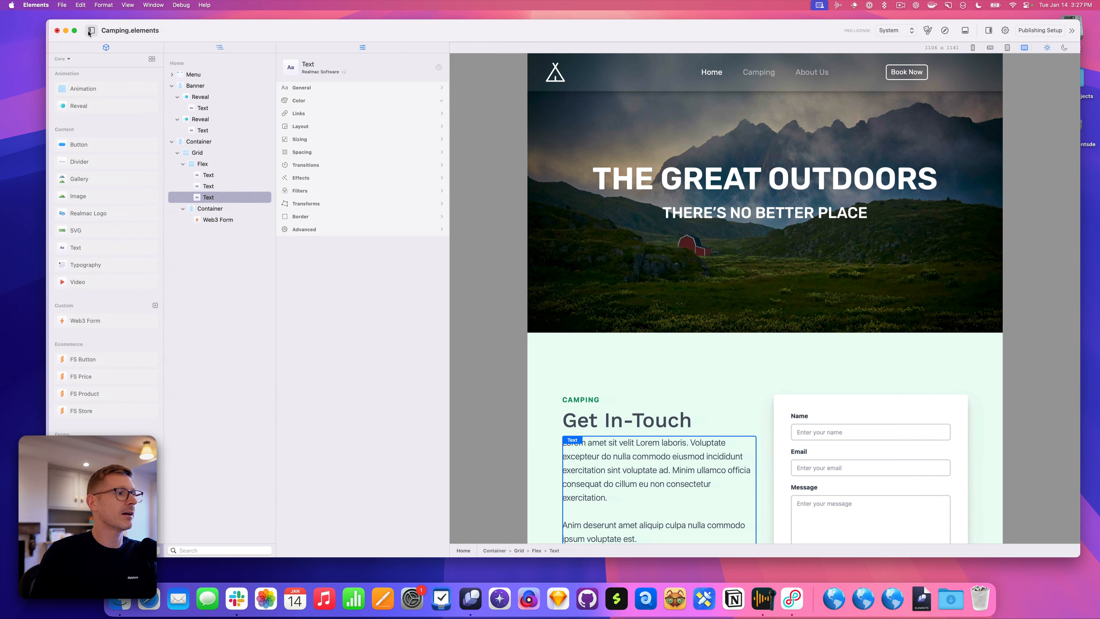
left_click(90, 31)
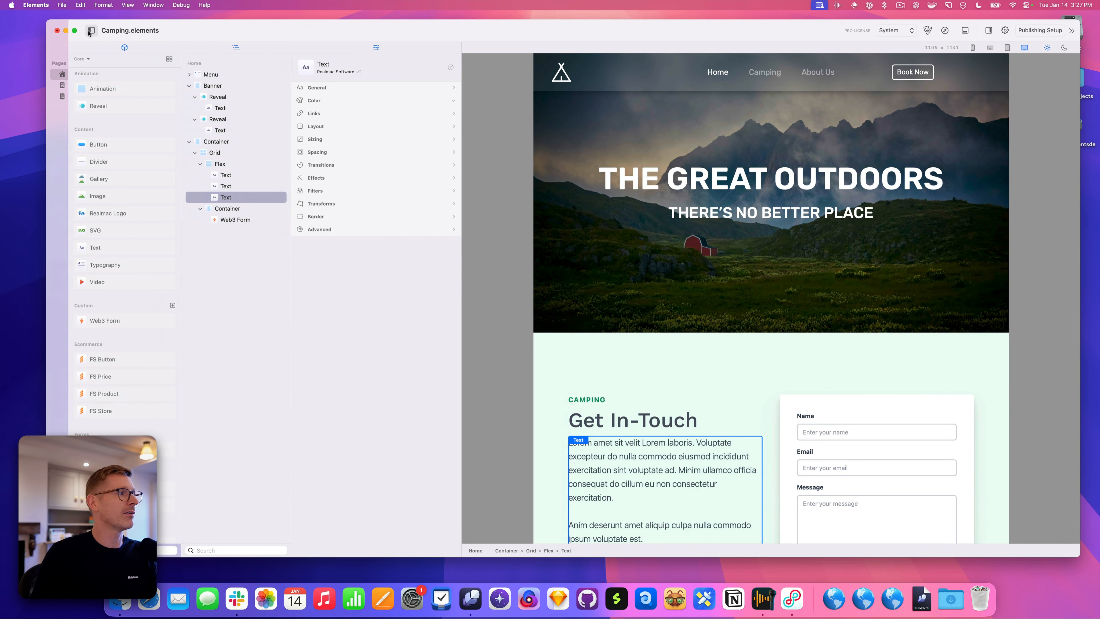
left_click(999, 31)
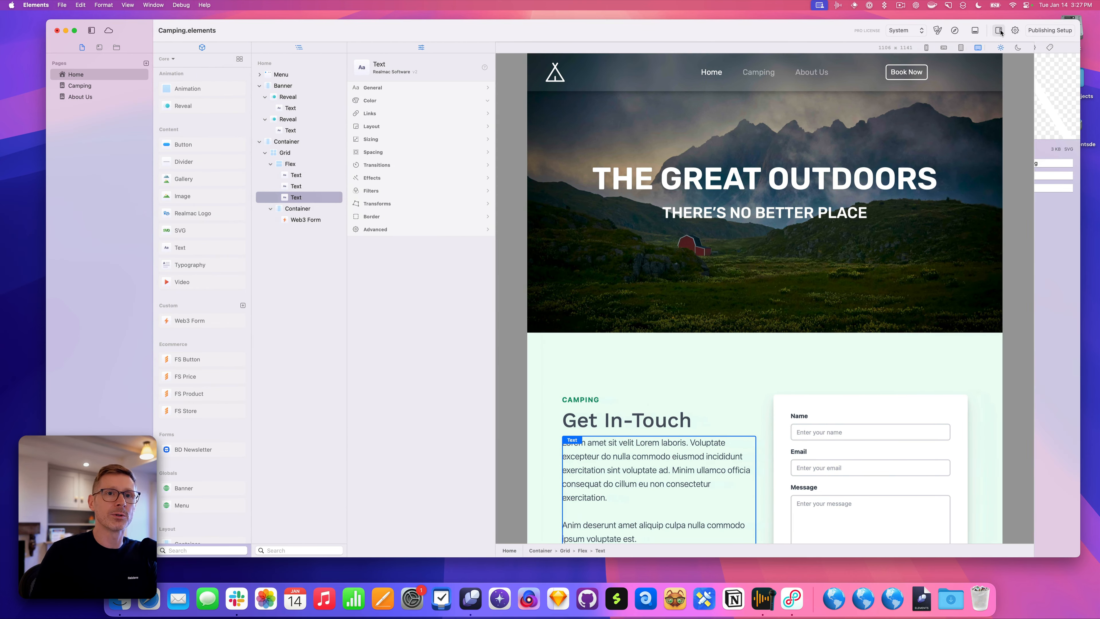
left_click_drag(402, 48, 962, 70)
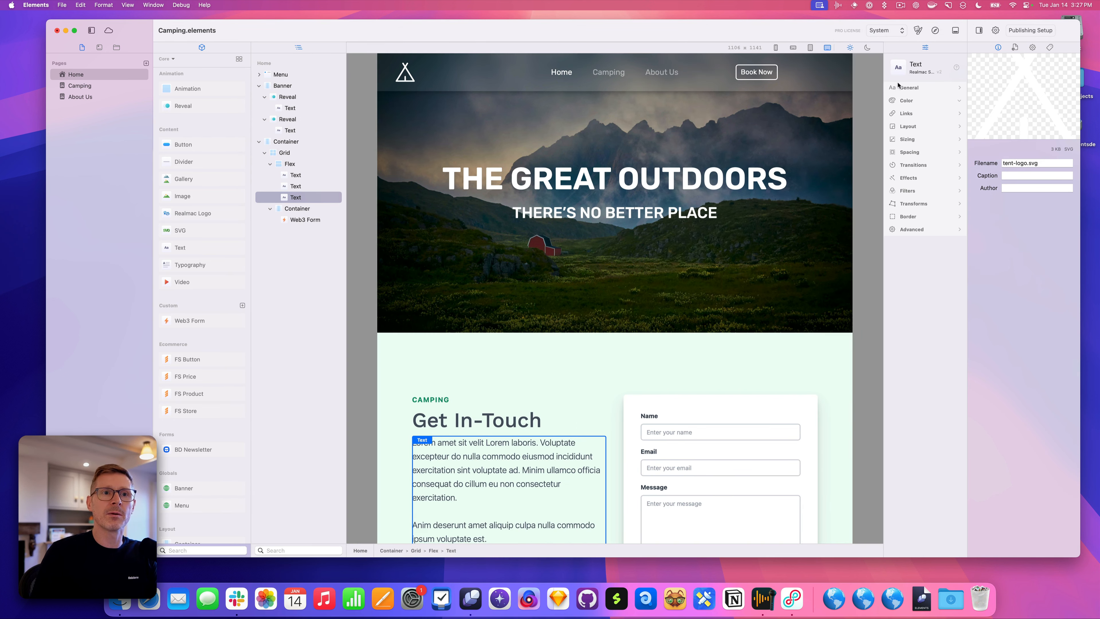
Merge the page outline and component library into the pages sidebar, and Text properties into the file-info sidebar
left_click_drag(884, 90, 868, 91)
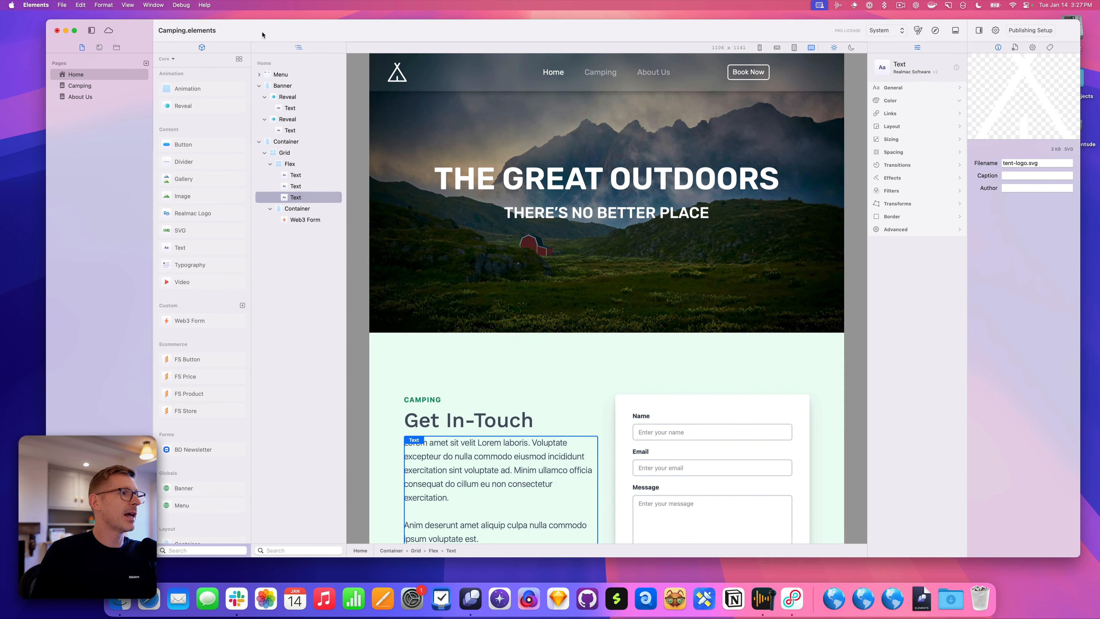
left_click_drag(298, 48, 129, 48)
left_click_drag(208, 48, 154, 53)
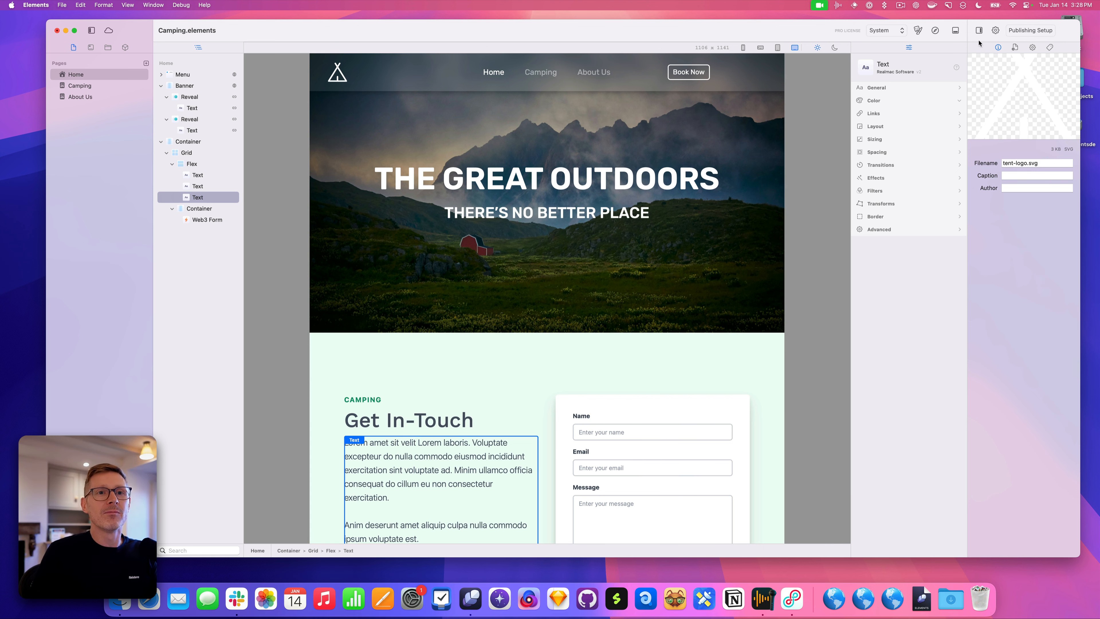
left_click_drag(910, 48, 987, 53)
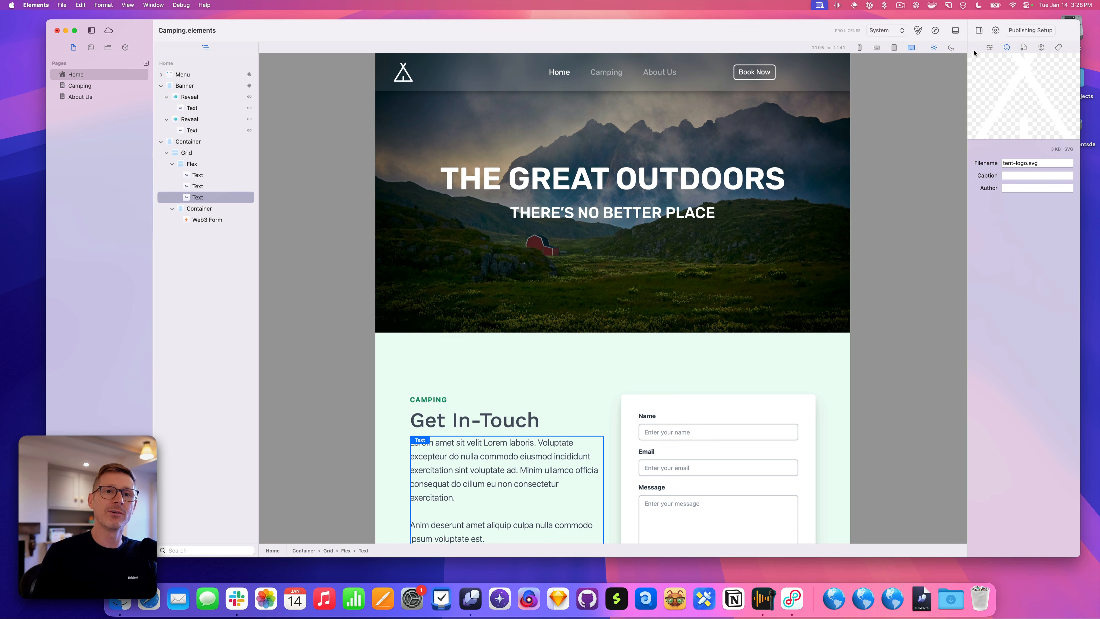
Open the code editor on the Web3 Form's template code and make the panel taller
left_click(960, 33)
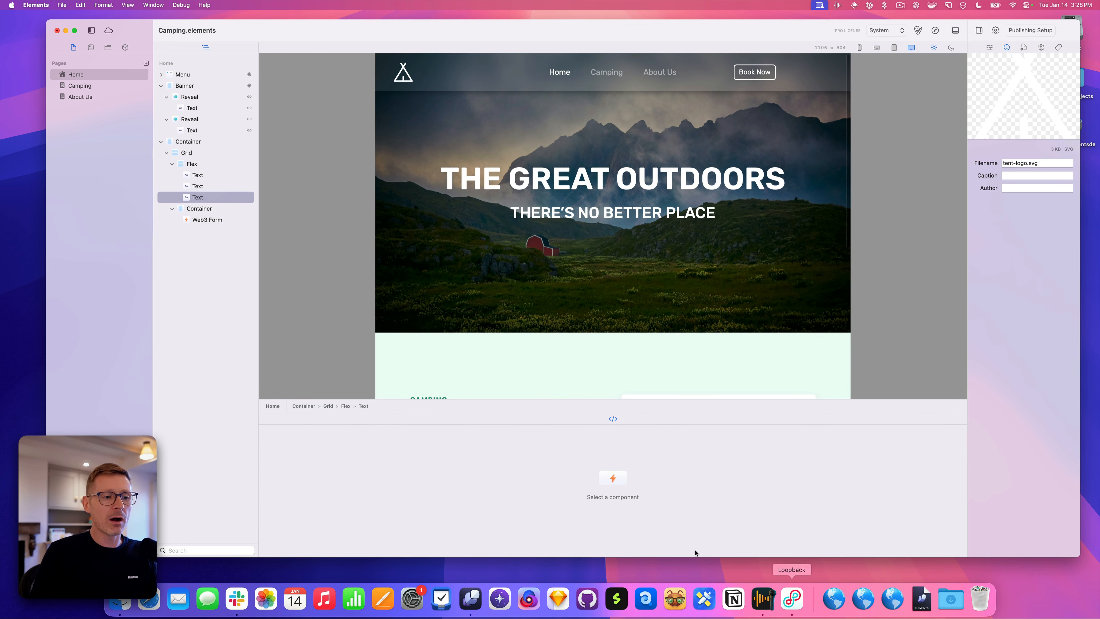
scroll(646, 337, "down", 5)
scroll(647, 337, "down", 3)
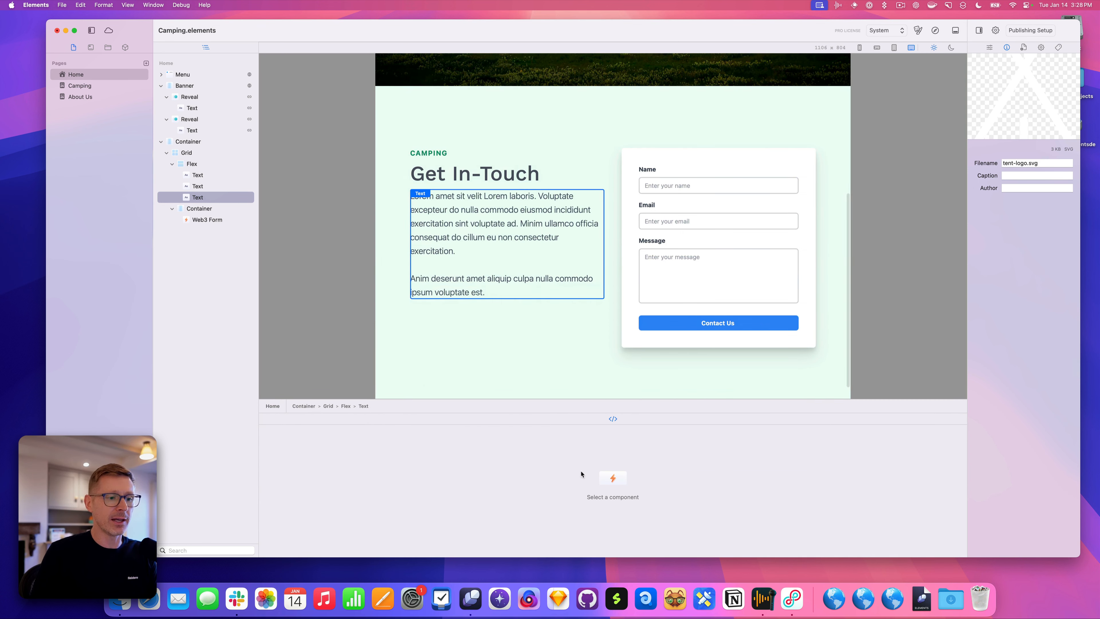
left_click(681, 222)
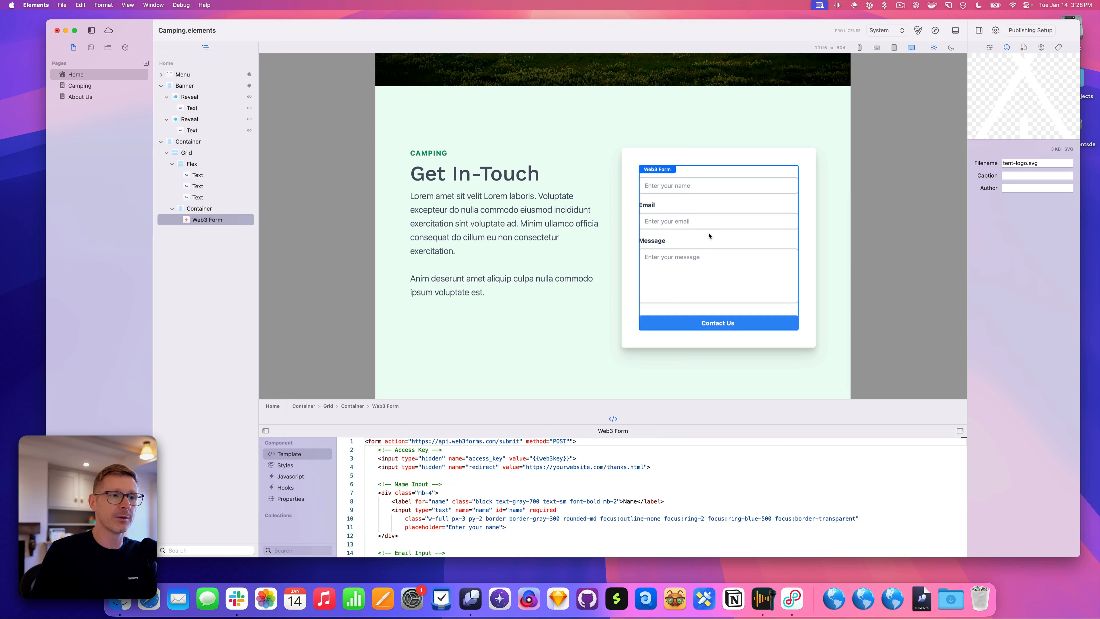
left_click_drag(648, 415, 646, 401)
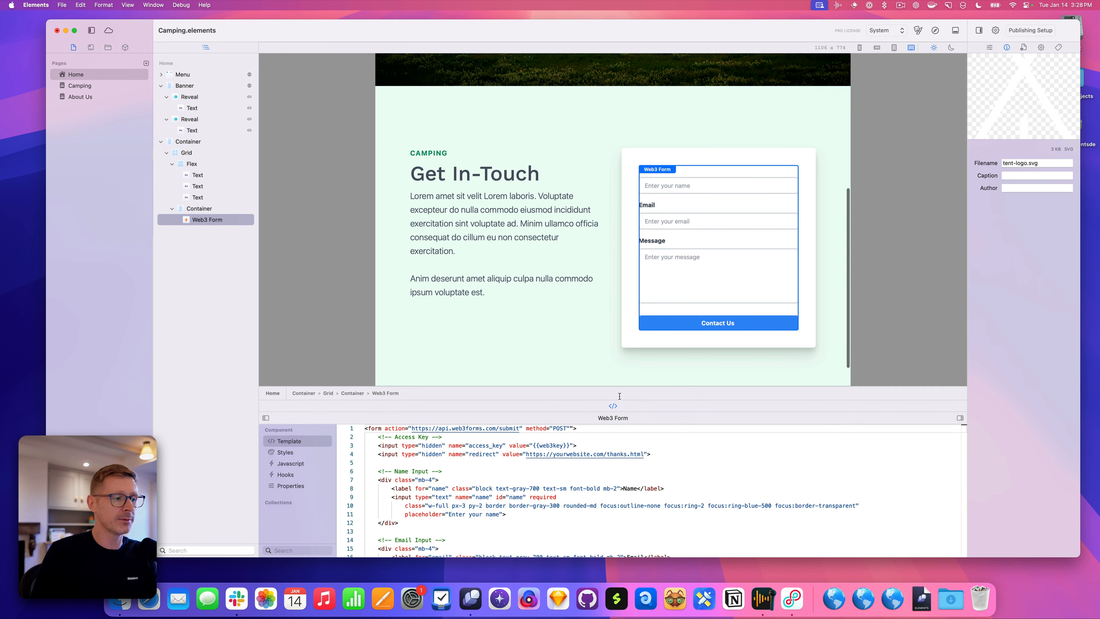
left_click_drag(508, 462, 508, 467)
left_click(623, 478)
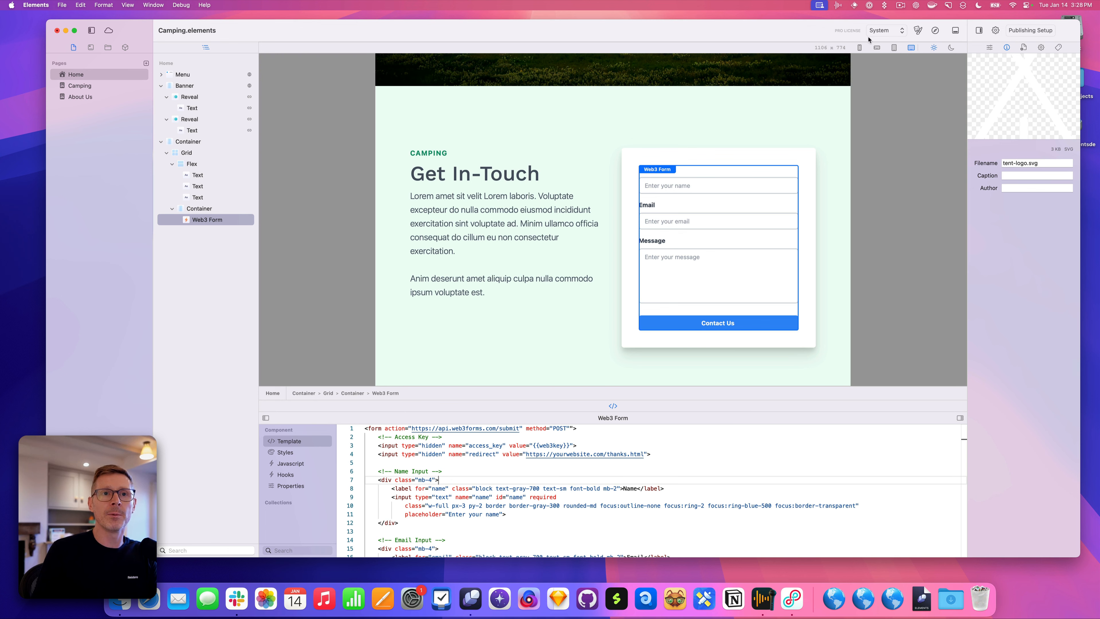
Collapse the editor's component list, toggle the bottom code editor off and on, and raise it slightly
left_click(980, 30)
left_click(999, 30)
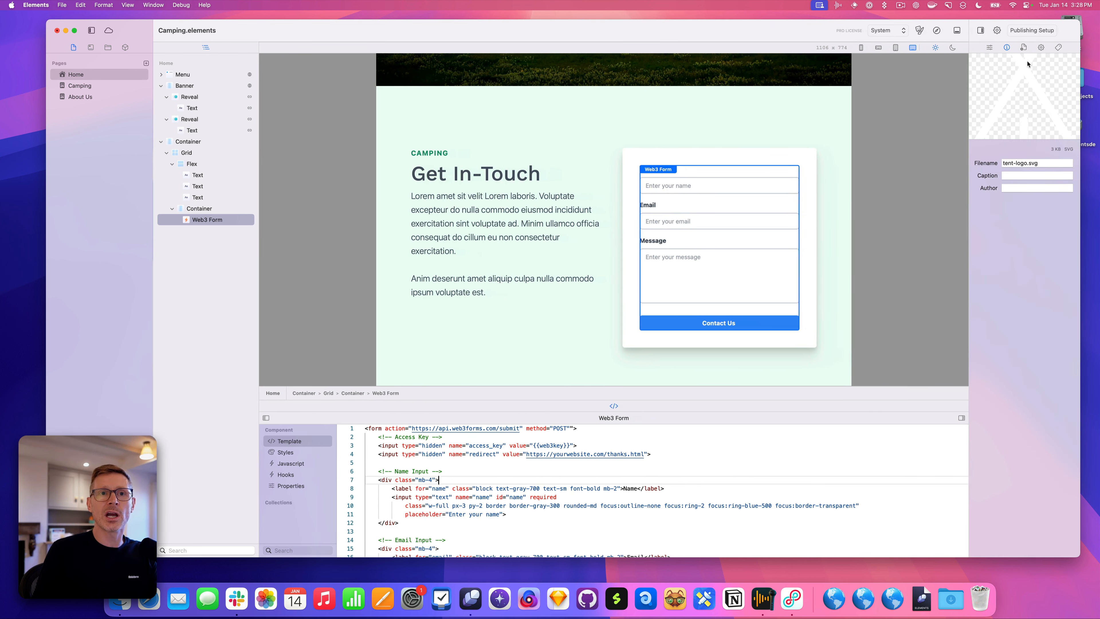
left_click_drag(85, 30, 86, 29)
left_click(88, 29)
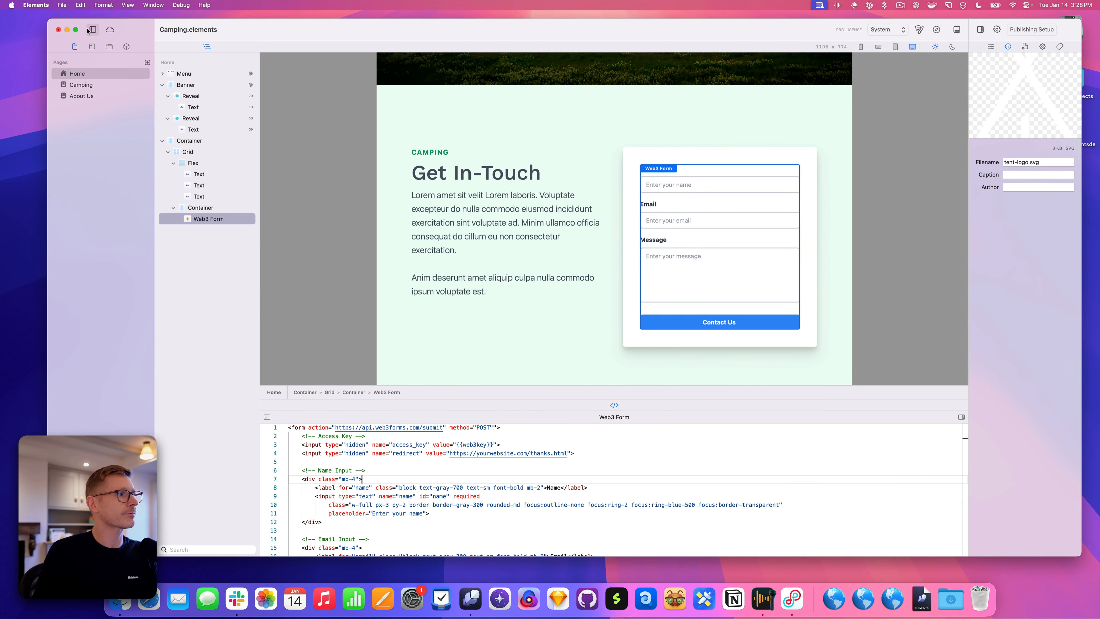
left_click(957, 30)
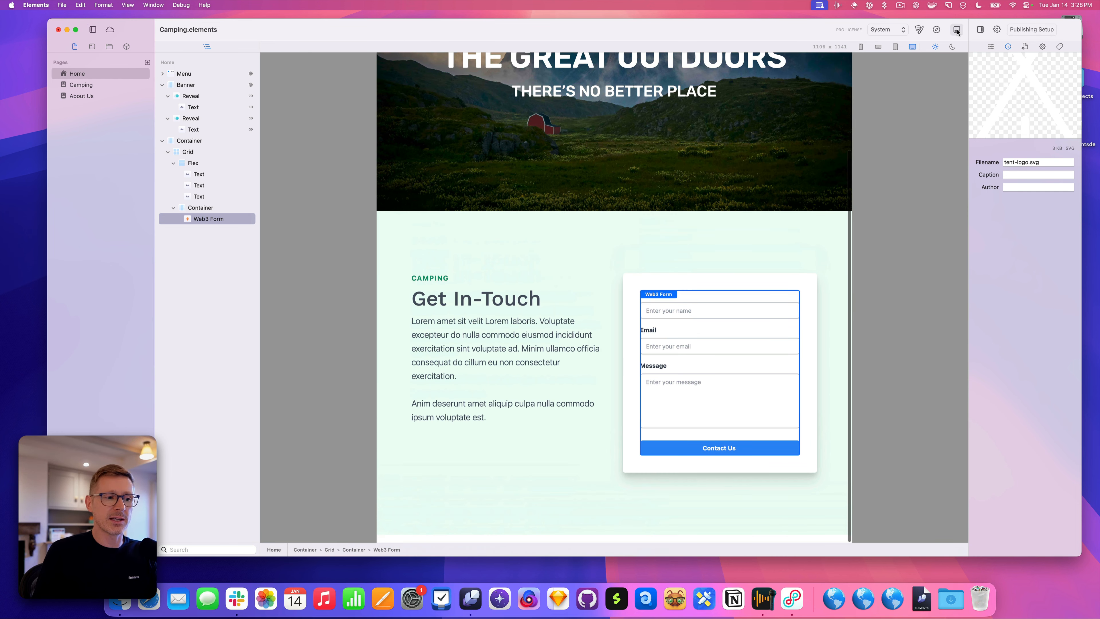
left_click(957, 30)
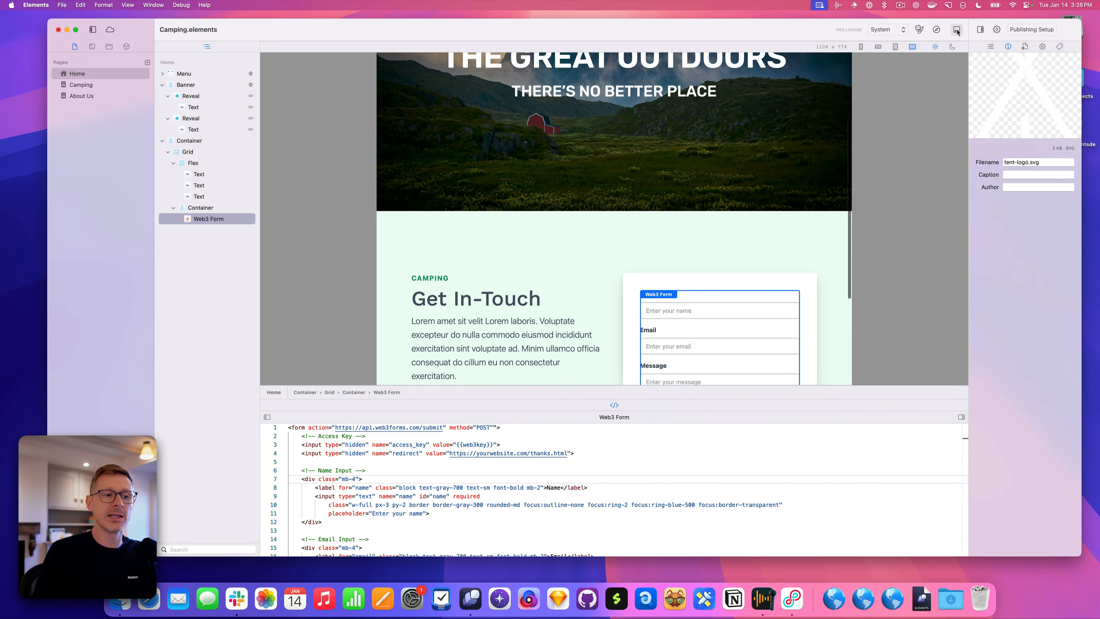
left_click(958, 31)
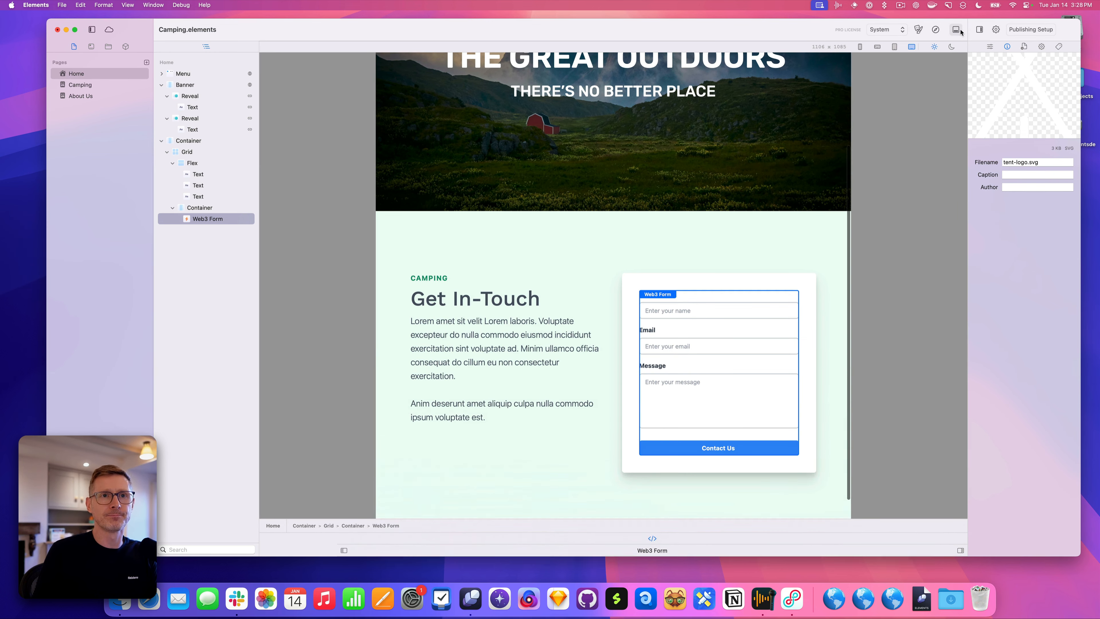
left_click(957, 29)
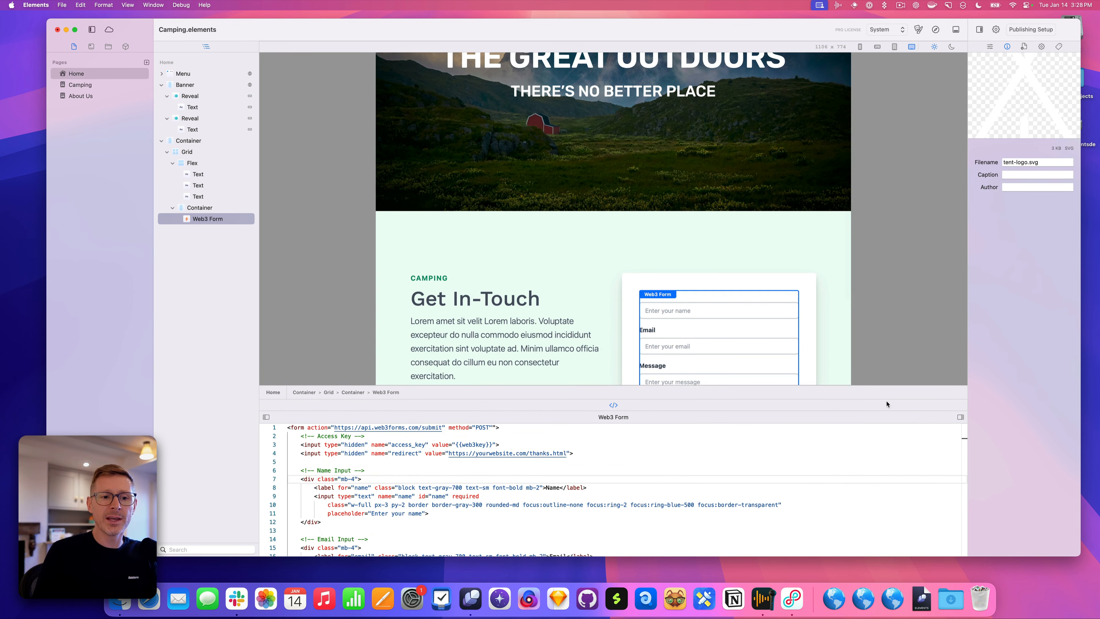
left_click_drag(886, 401, 888, 381)
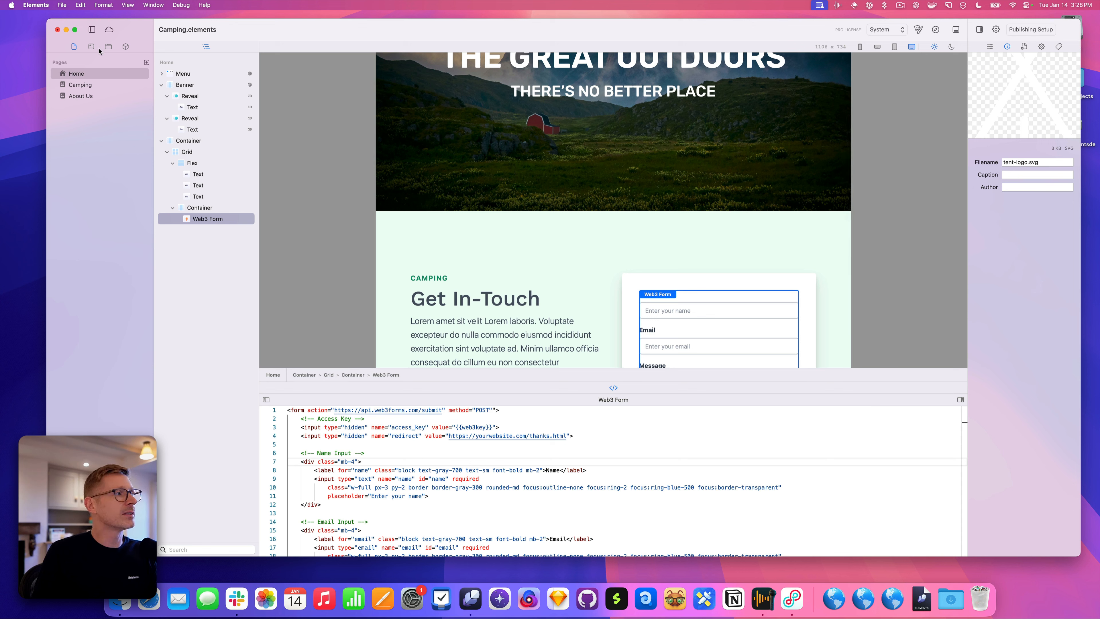
Move the Resources list into the bottom panel and preview camping-illustration.png and car-illustration.png
left_click(109, 47)
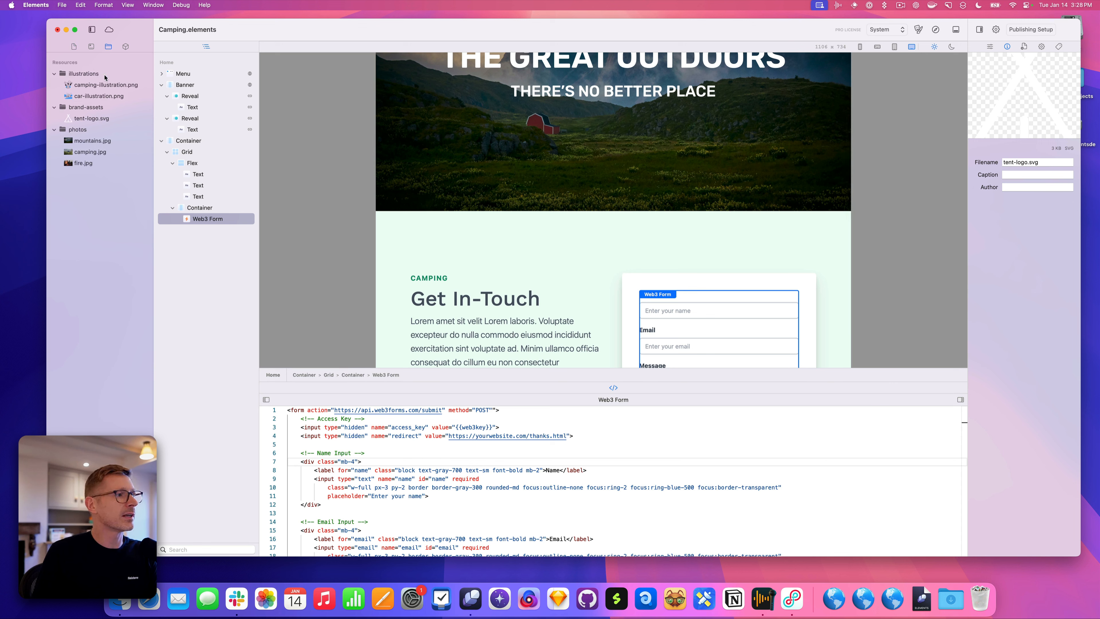
left_click_drag(108, 47, 630, 388)
left_click(624, 388)
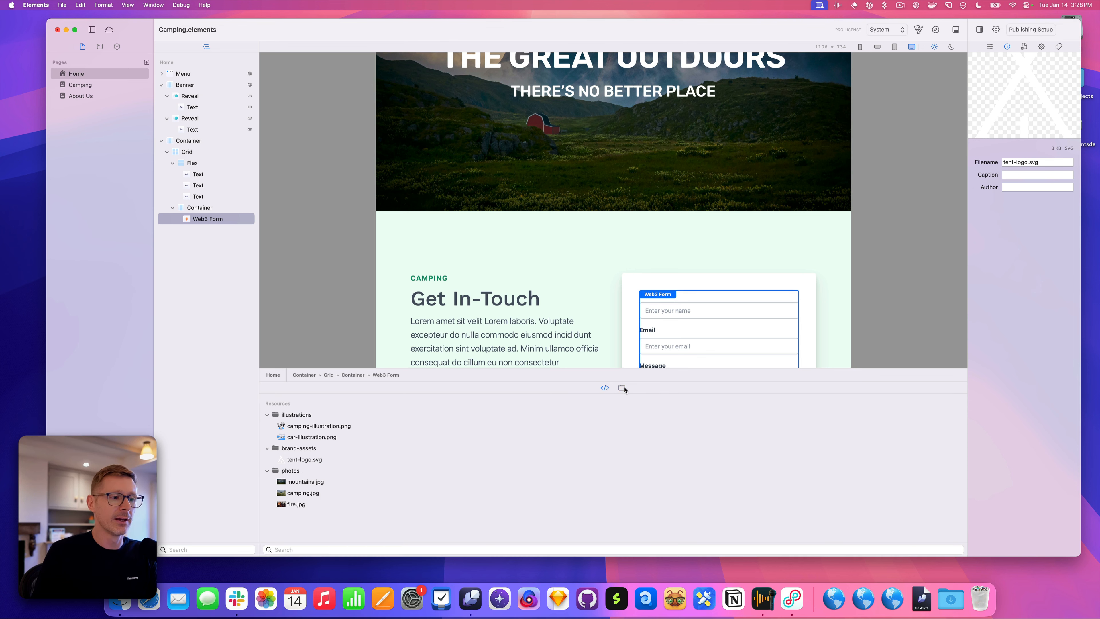
left_click(350, 428)
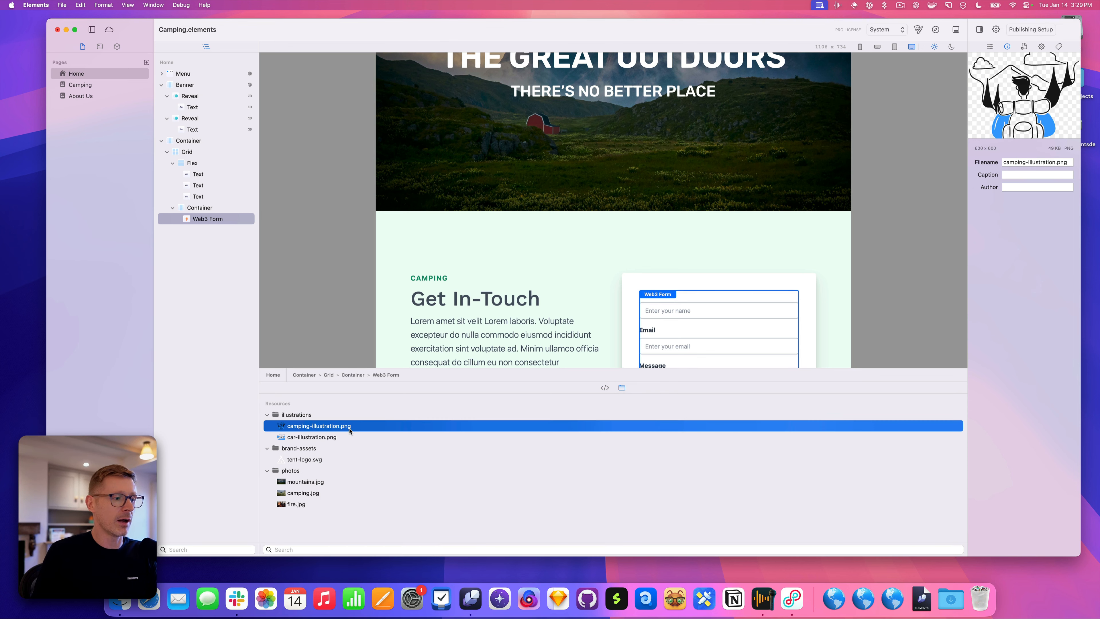
left_click(324, 438)
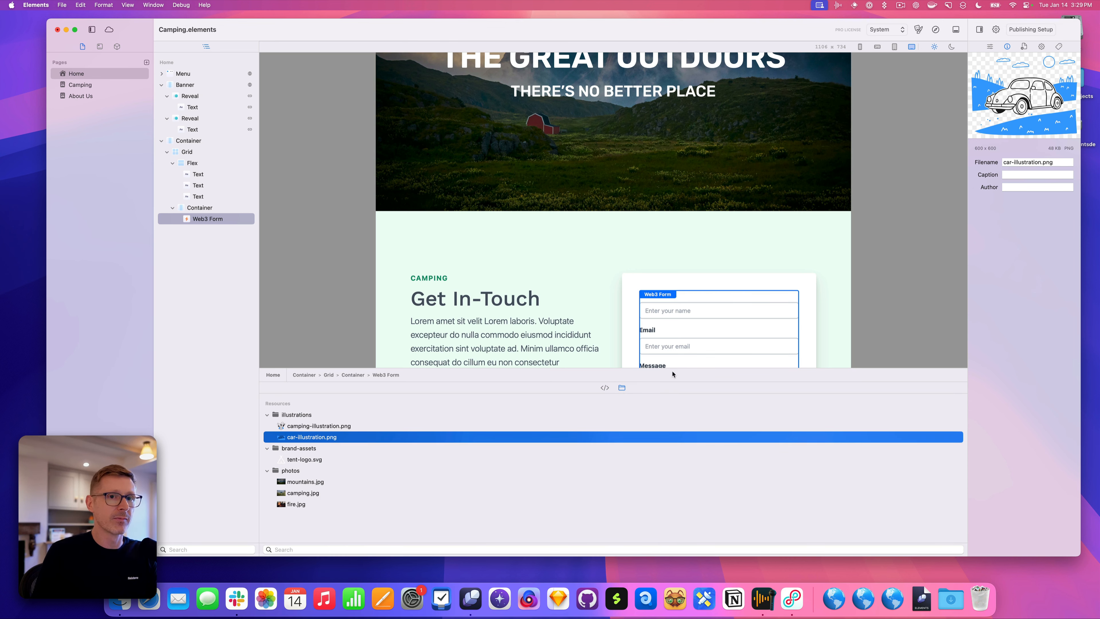
left_click(604, 388)
left_click(623, 388)
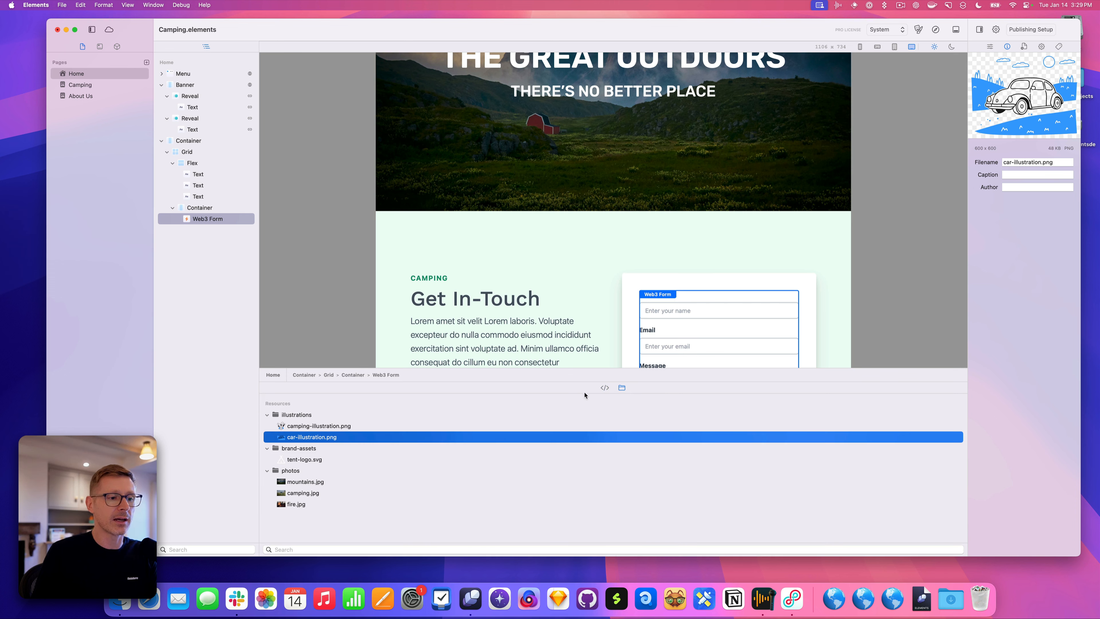
left_click(606, 389)
left_click(620, 388)
Dock Resources into the inspector's tabs and move the code editor into its own side column
left_click_drag(620, 388, 984, 48)
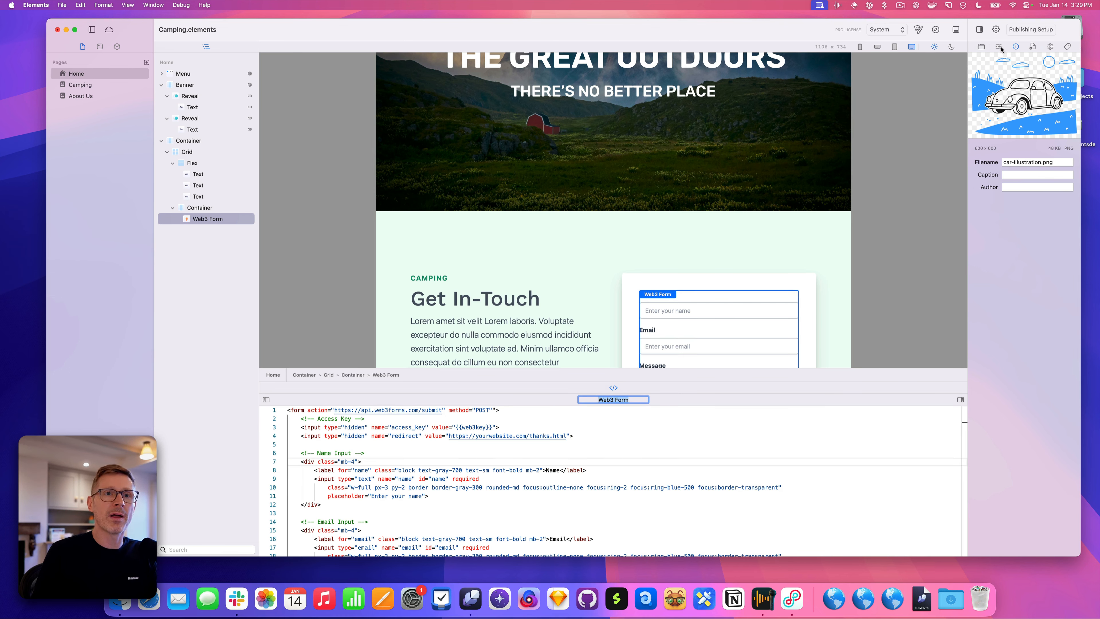
left_click(673, 446)
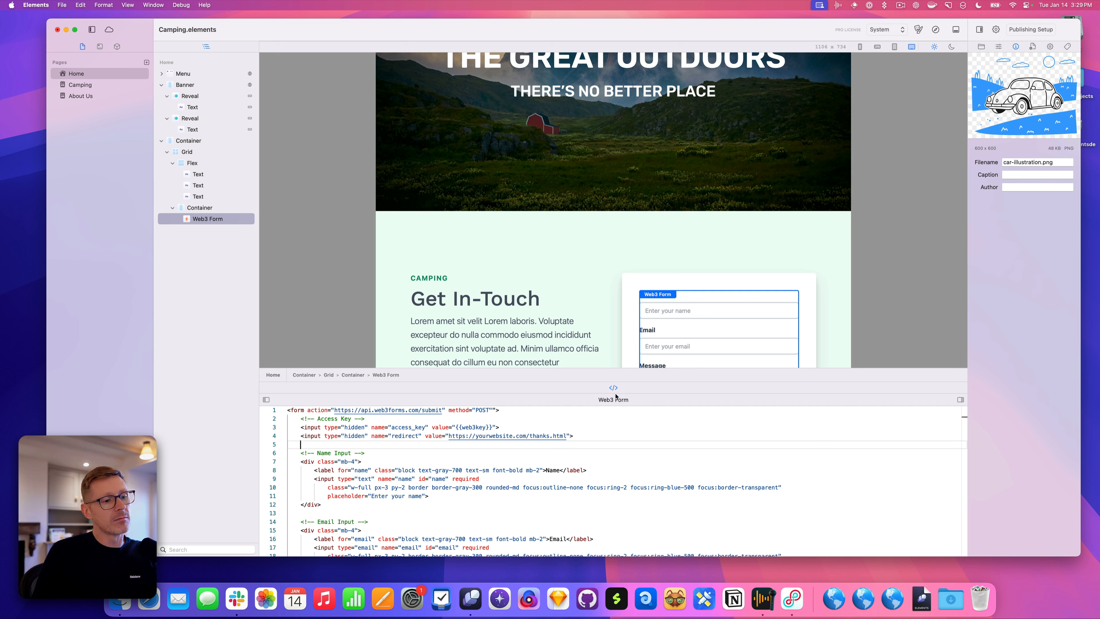
left_click_drag(615, 391, 617, 388)
left_click_drag(610, 386, 966, 235)
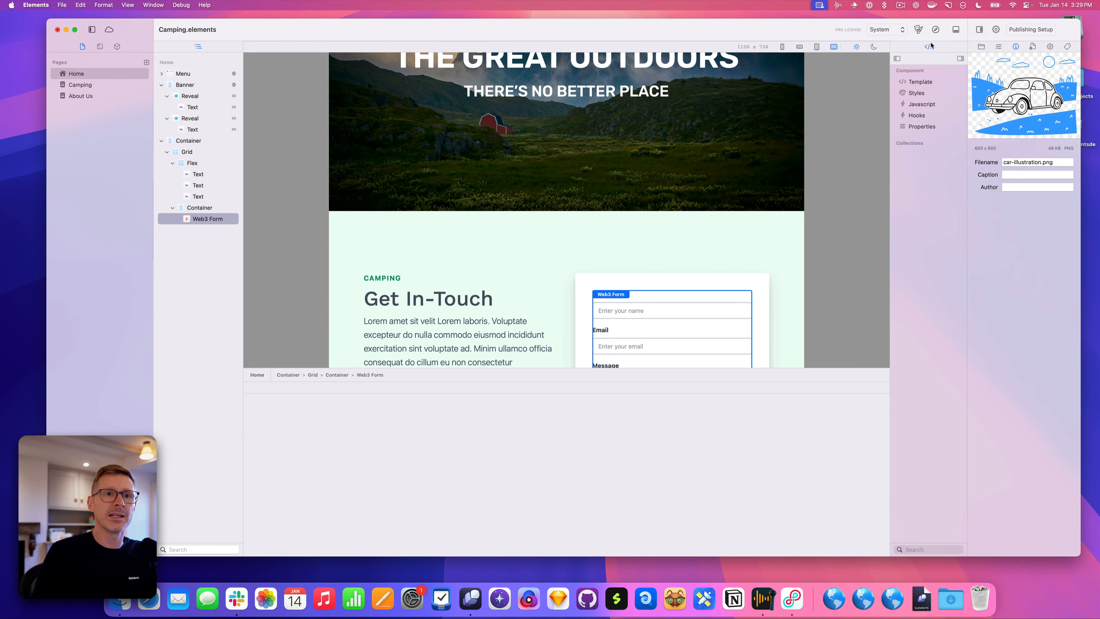
Merge the outline into the pages sidebar, enlarge the app window, and hide the inspector
left_click_drag(890, 86, 727, 104)
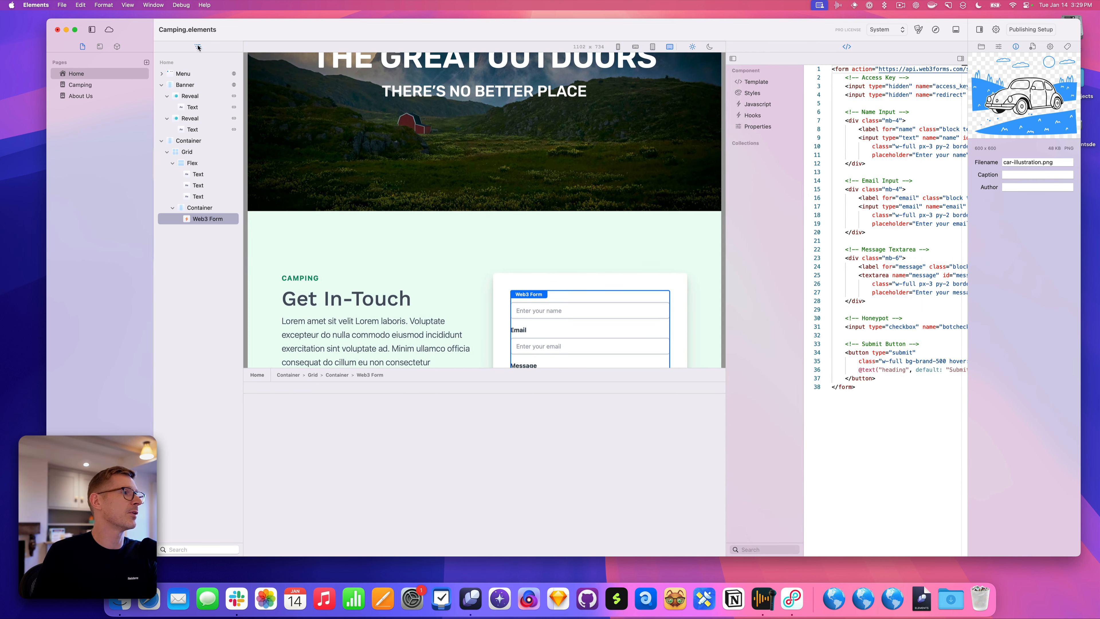
left_click_drag(198, 47, 137, 47)
left_click_drag(47, 19, 1, 20)
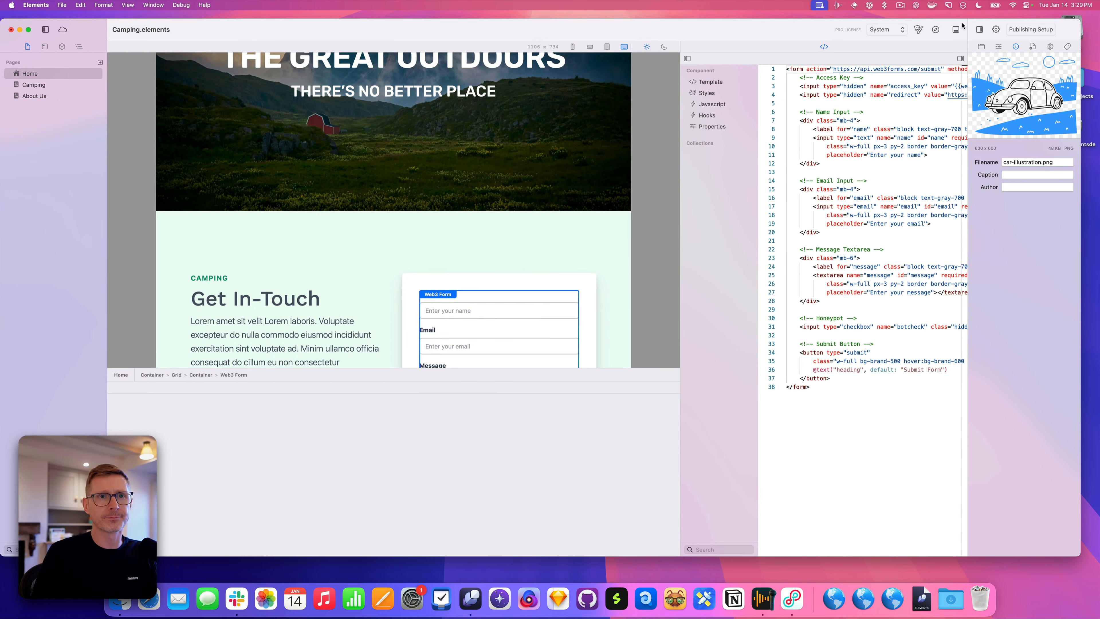
left_click(980, 29)
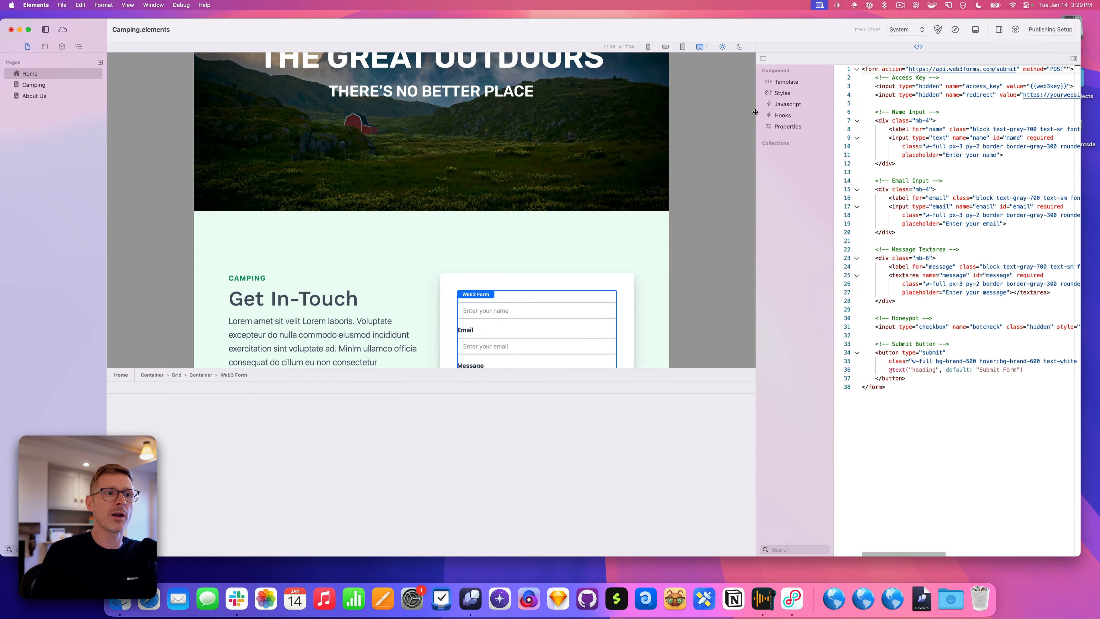
Widen the code column further, hide the empty bottom panel, and show the Web3 Form template
left_click_drag(756, 113, 687, 112)
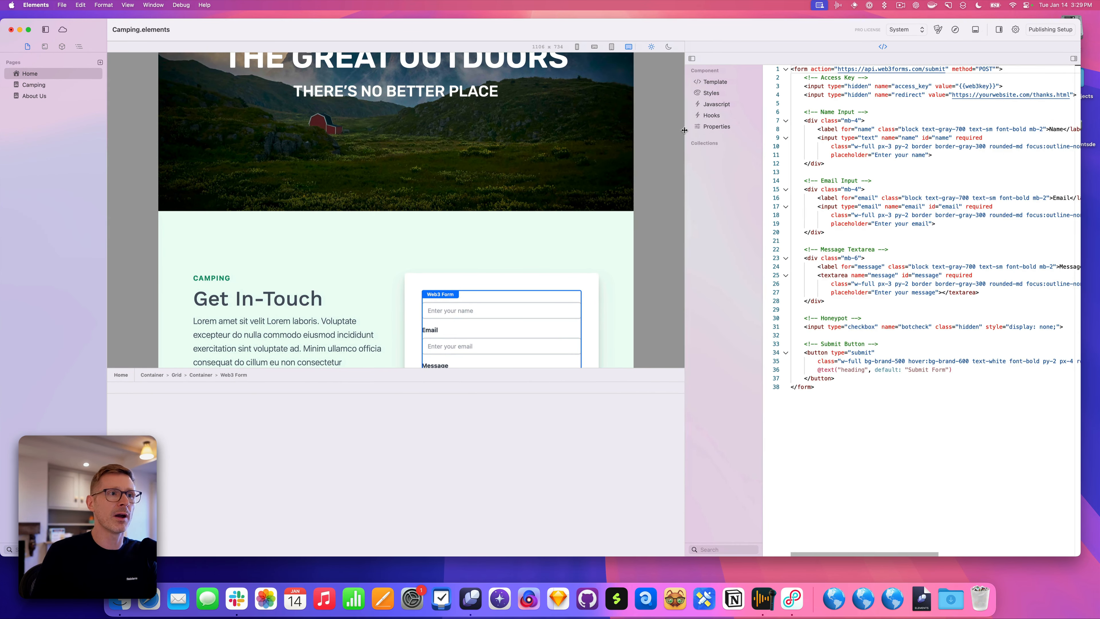
left_click(975, 29)
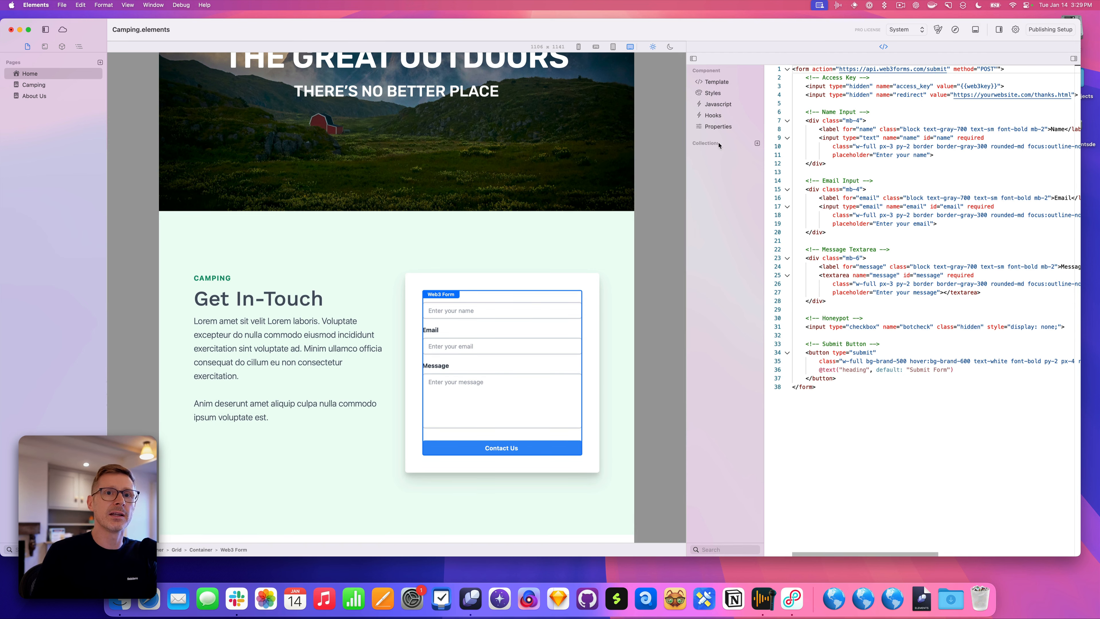
left_click_drag(687, 184, 605, 186)
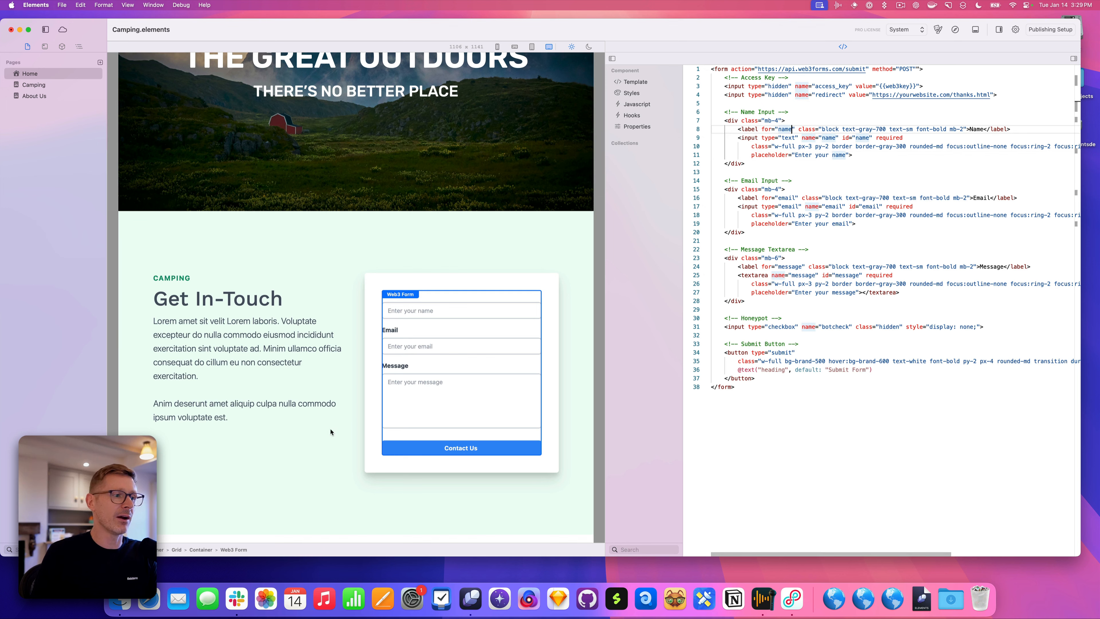
scroll(459, 349, "up", 2)
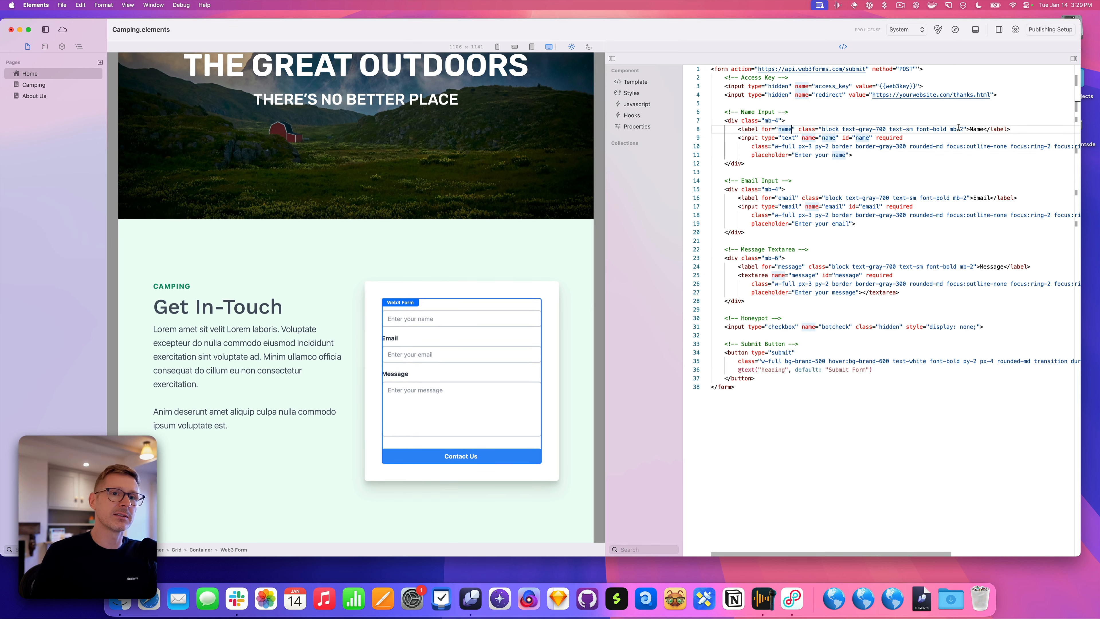
left_click(449, 319)
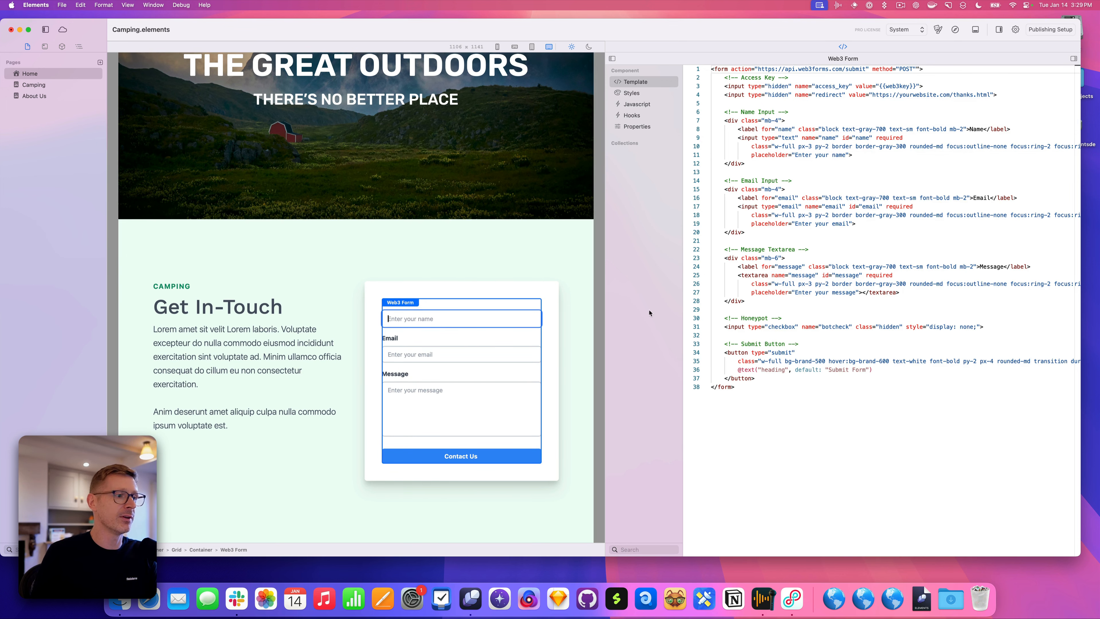
Try appending 'Address' to the form's Email label, then revert it back to Email
left_click(876, 146)
double_click(981, 198)
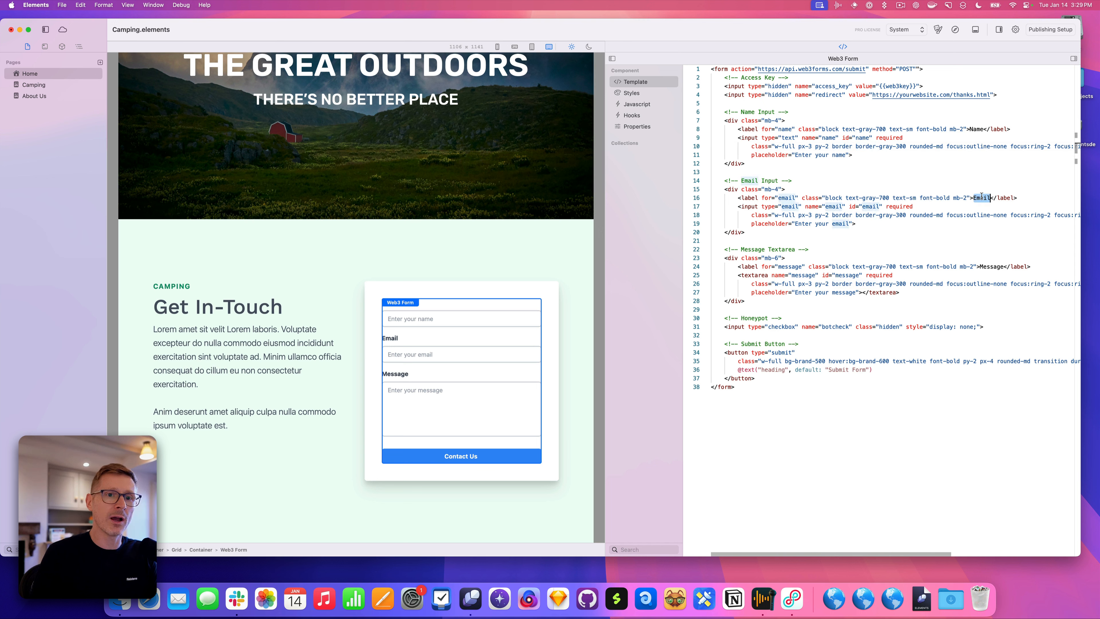
key("Right")
type("Address")
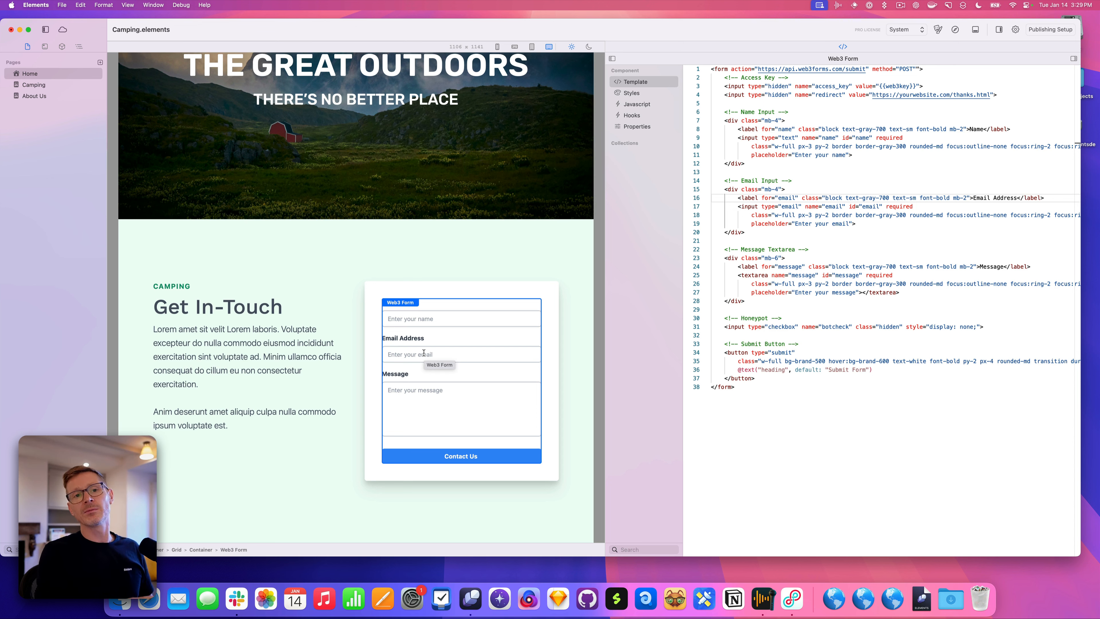
key("BackSpace")
key("BackSpace")
key("BackSpace")
key("BackSpace")
key("BackSpace")
key("BackSpace")
key("BackSpace")
key("BackSpace")
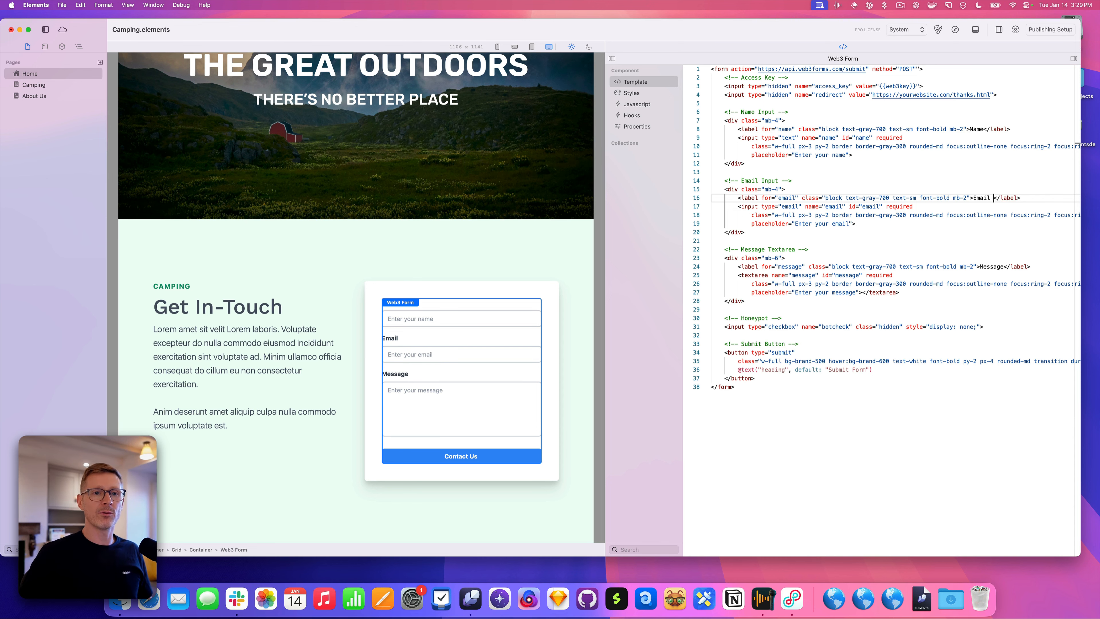
Collapse the editor's component list, reselect the Web3 Form, and reopen the panel under the canvas
left_click(612, 58)
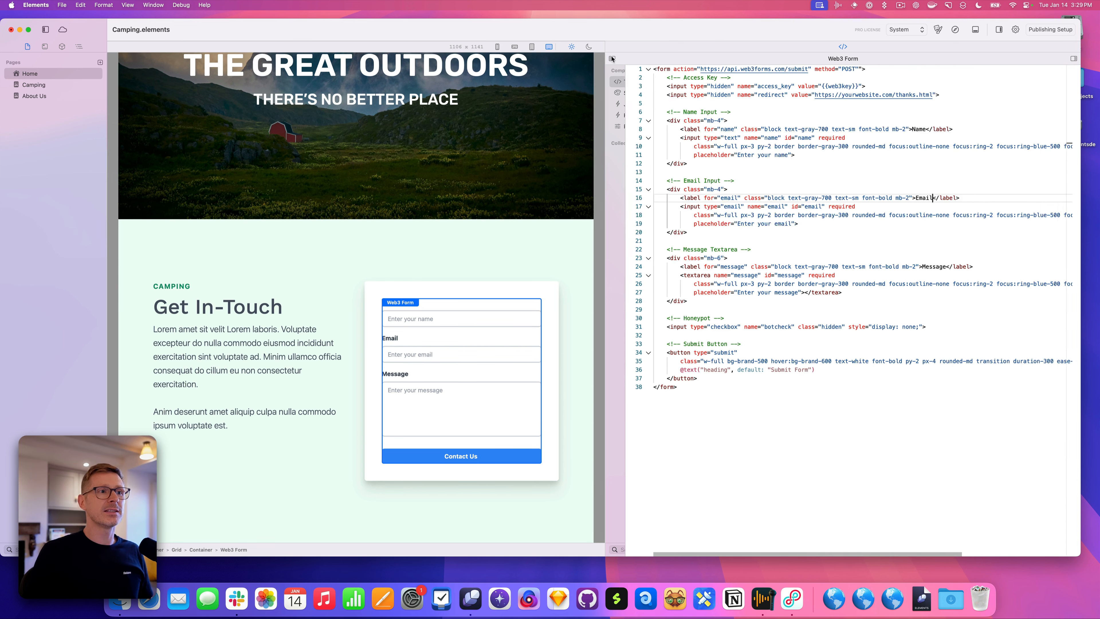
left_click(486, 290)
left_click(481, 341)
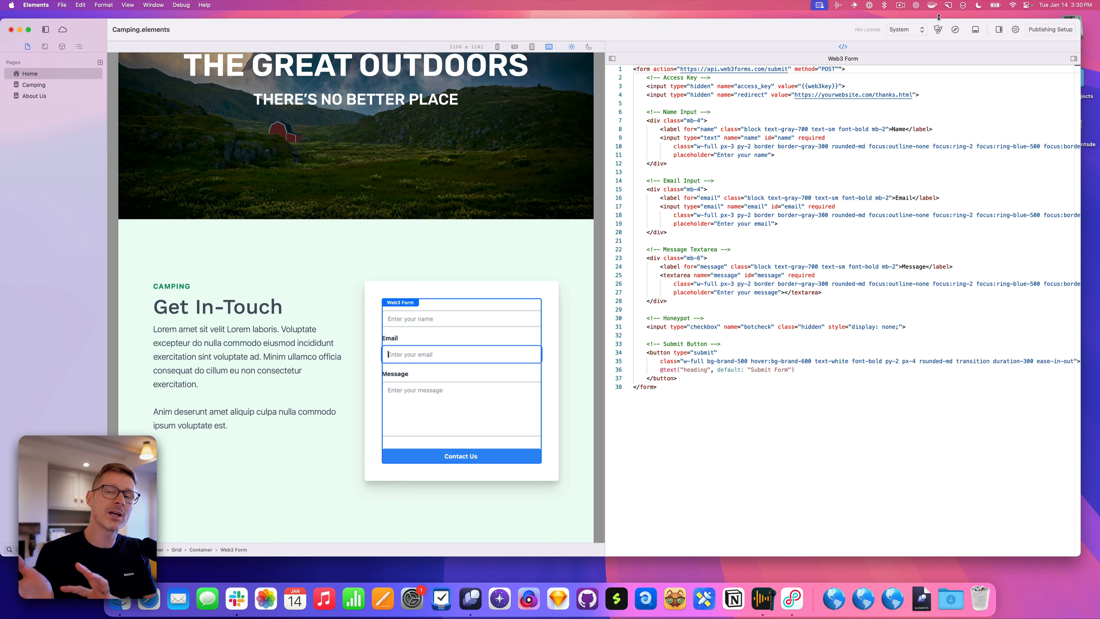
left_click(975, 30)
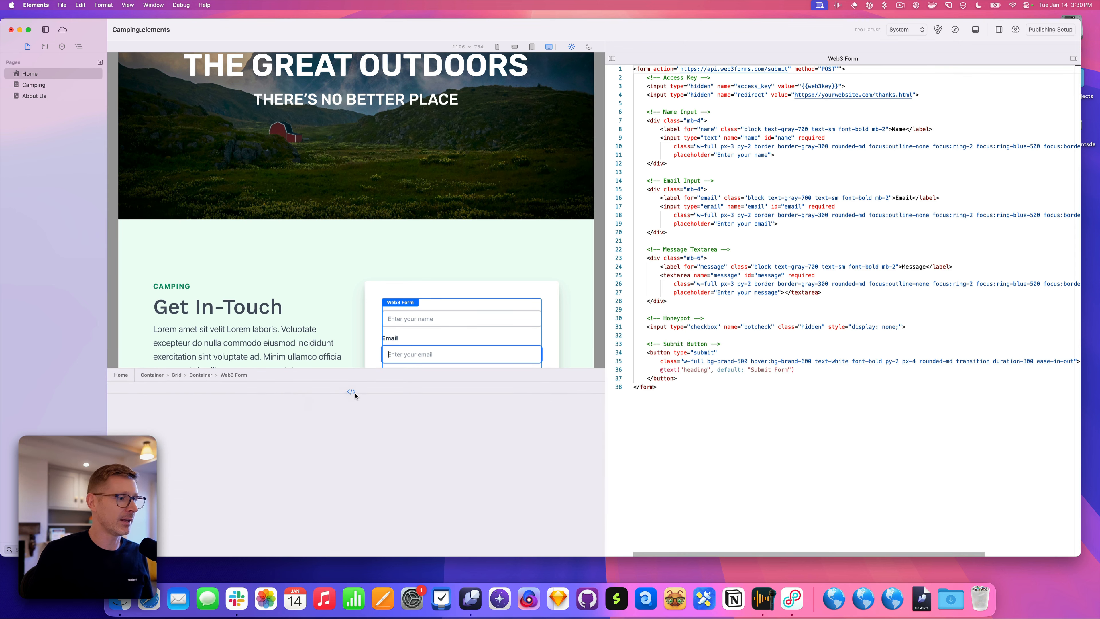
Dock the code editor under the preview, widen the preview to 1750 px, and open the inspector
left_click(351, 392)
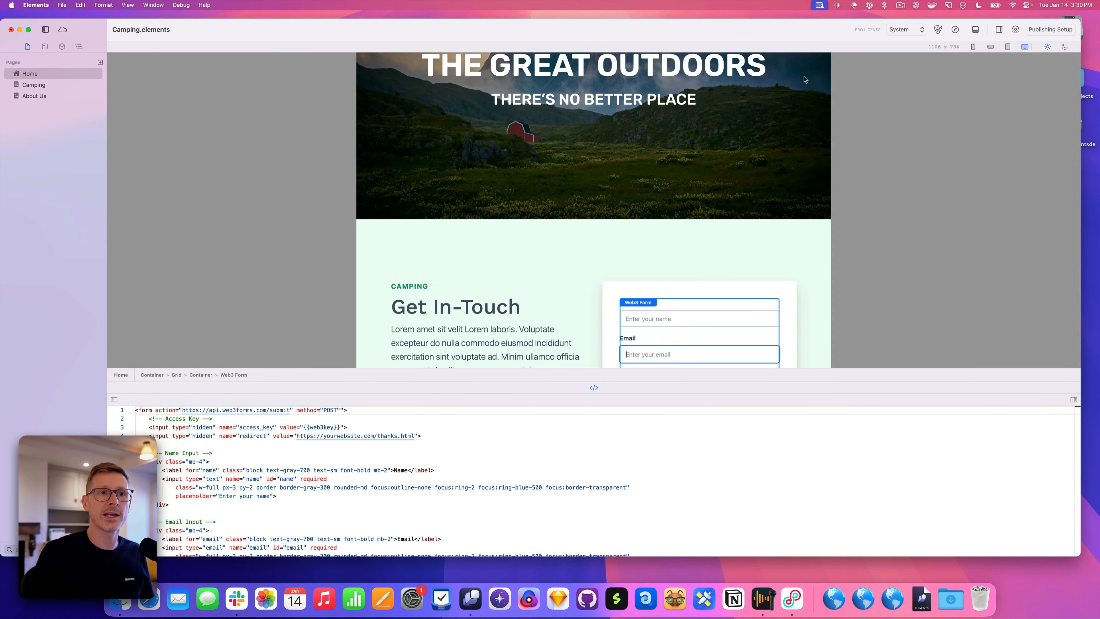
left_click_drag(831, 104, 970, 120)
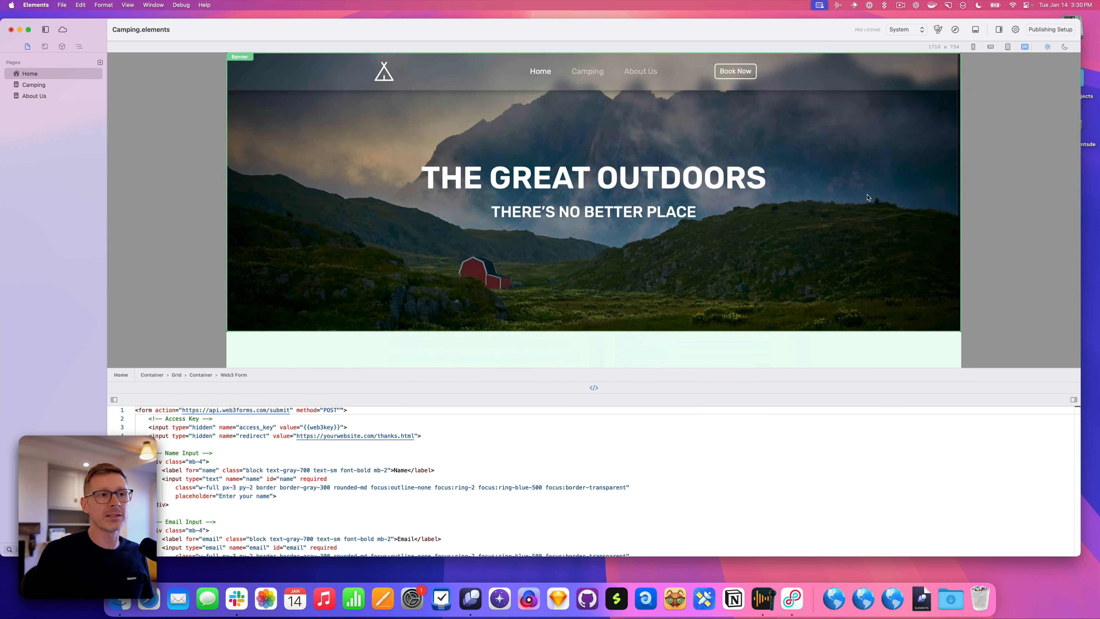
left_click(1000, 30)
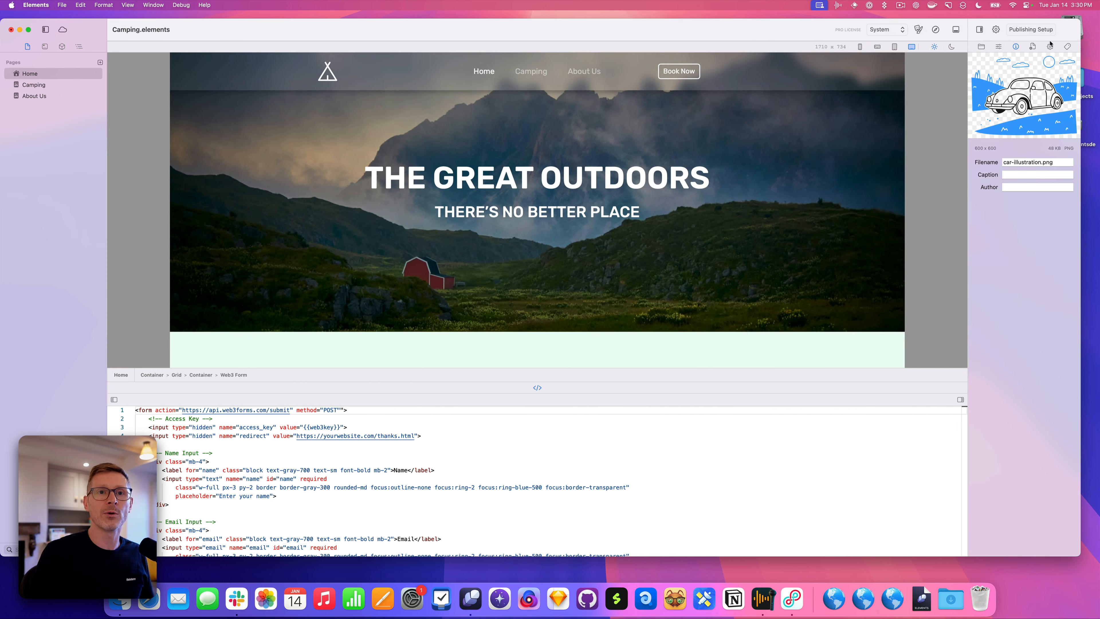
Shrink the app window and shift it right, then drag the code editor out of the bottom panel
left_click_drag(1080, 19, 926, 39)
left_click_drag(557, 50, 704, 52)
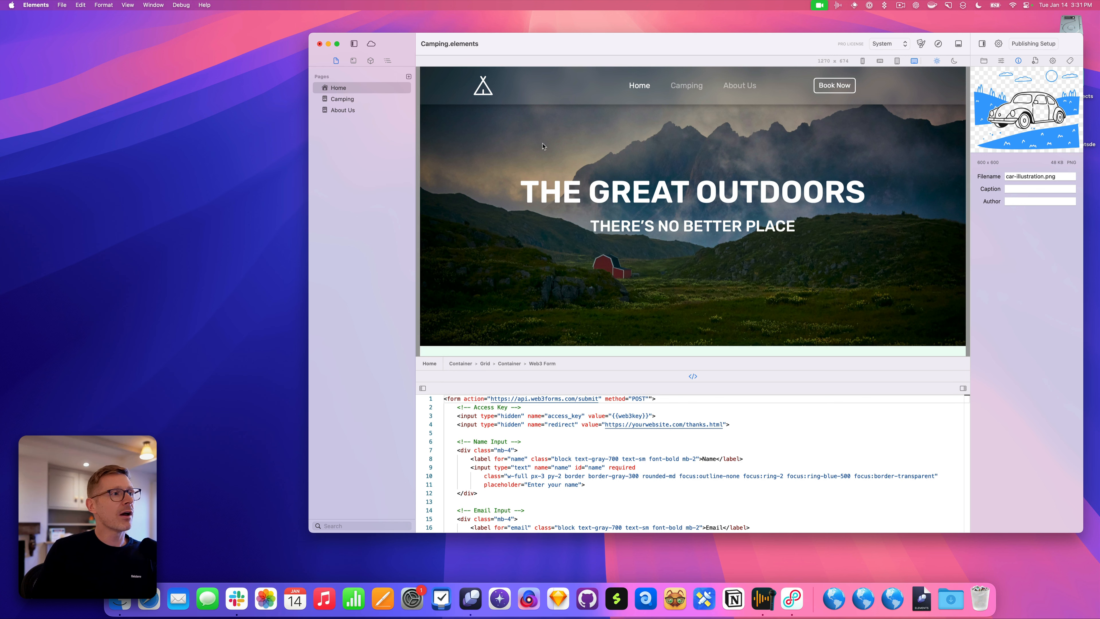
left_click_drag(696, 377, 241, 183)
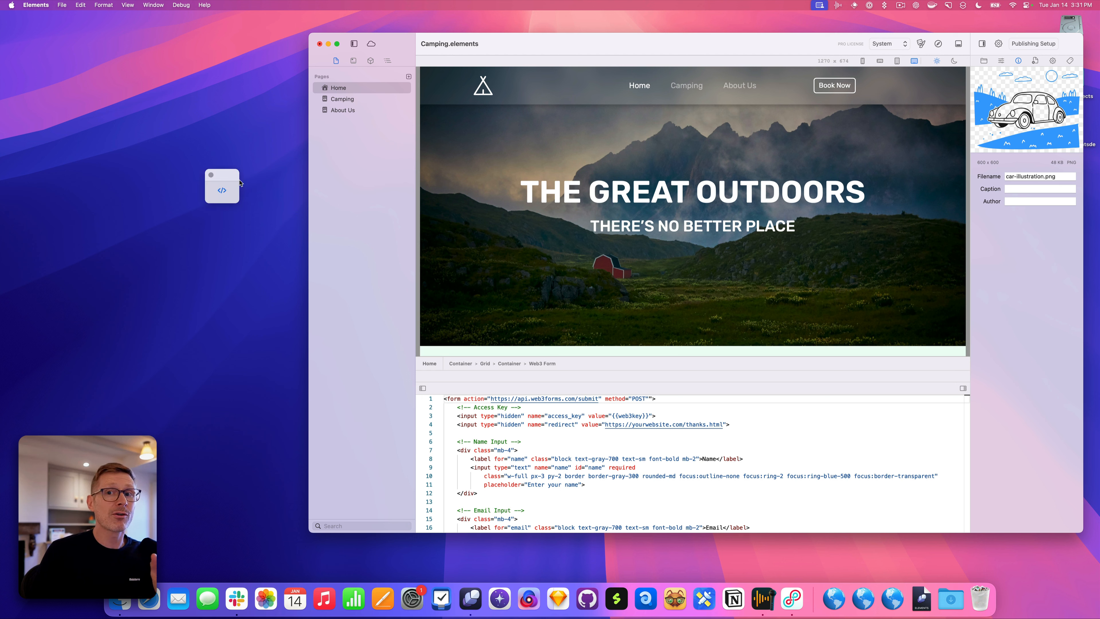
Float the code editor, move it upper left, and enlarge it until full Web3 Form lines show
left_click_drag(241, 183, 236, 113)
left_click_drag(289, 270, 495, 456)
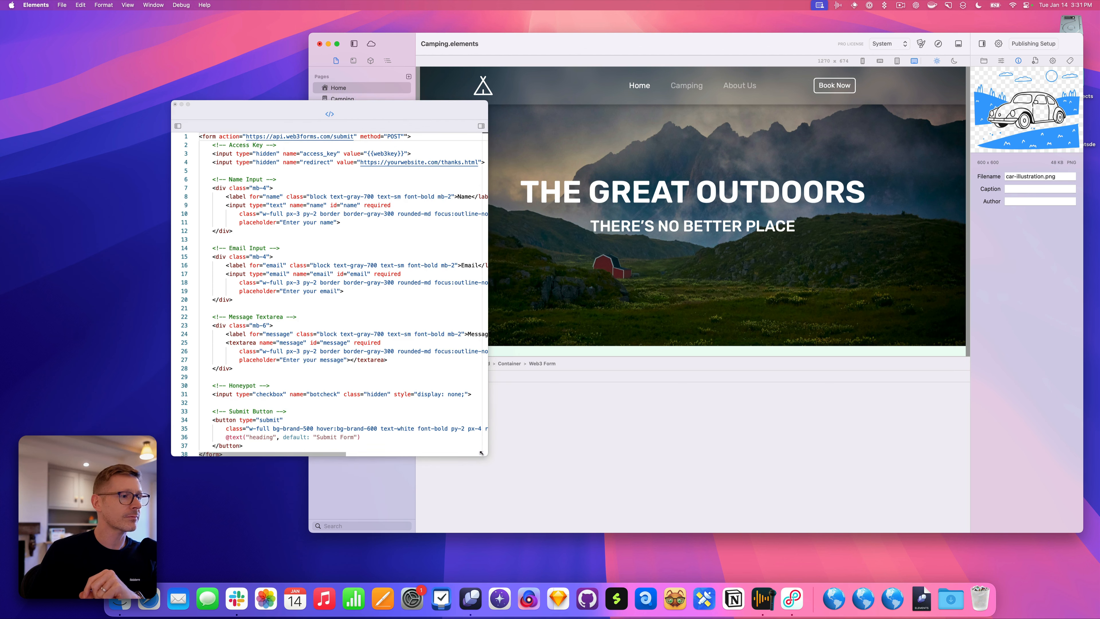
left_click_drag(390, 108, 259, 75)
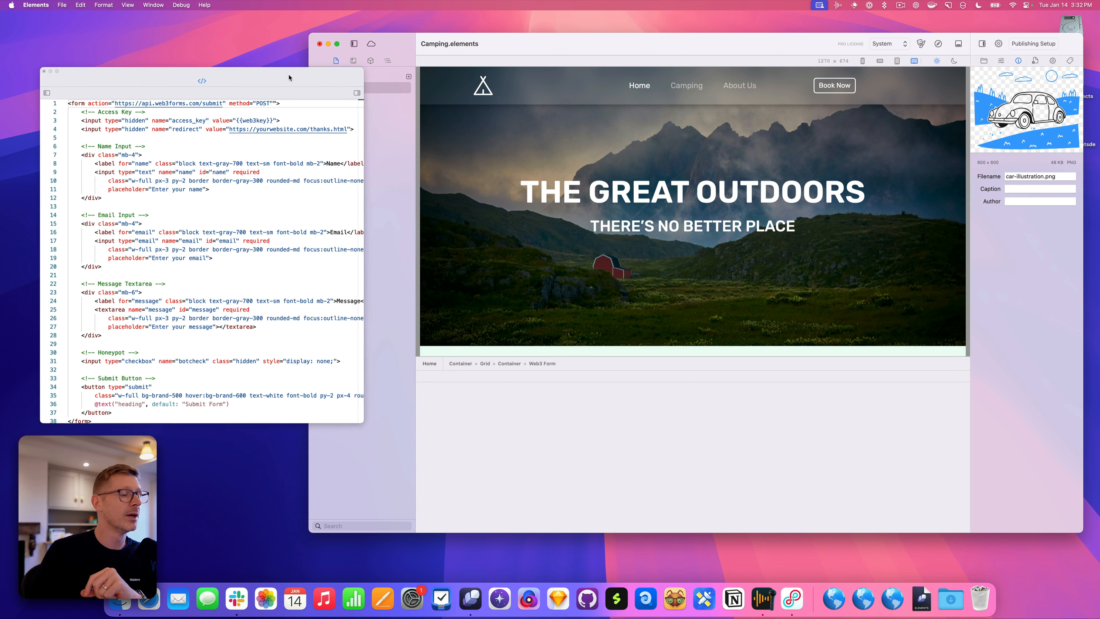
left_click_drag(363, 421, 643, 478)
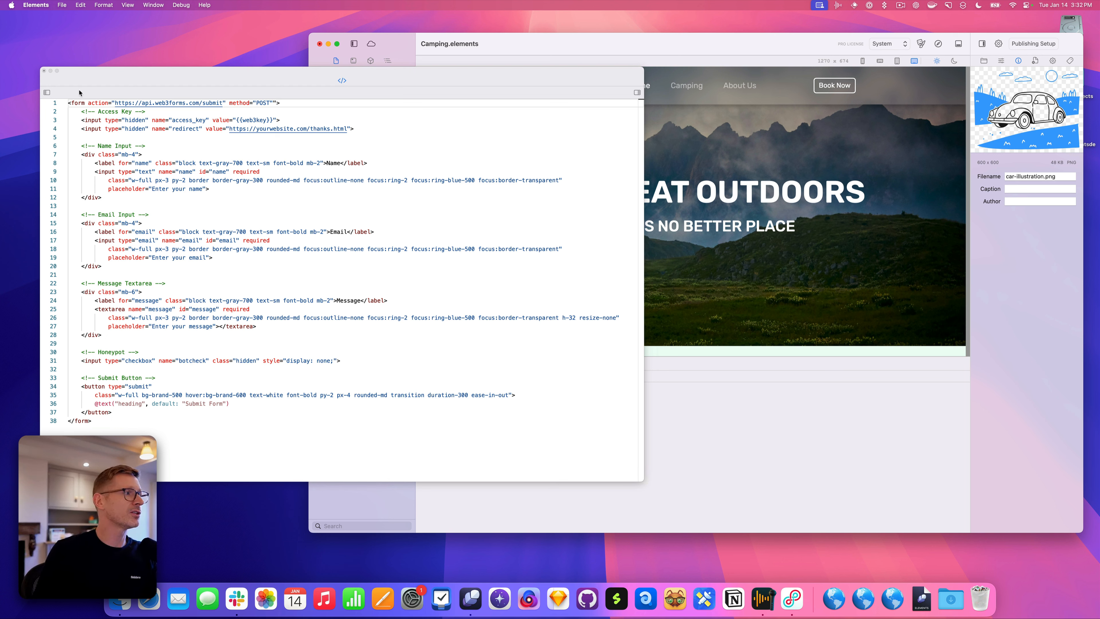
Narrow the floating code window, close the empty bottom panel, and float the Core component library separately
left_click(47, 93)
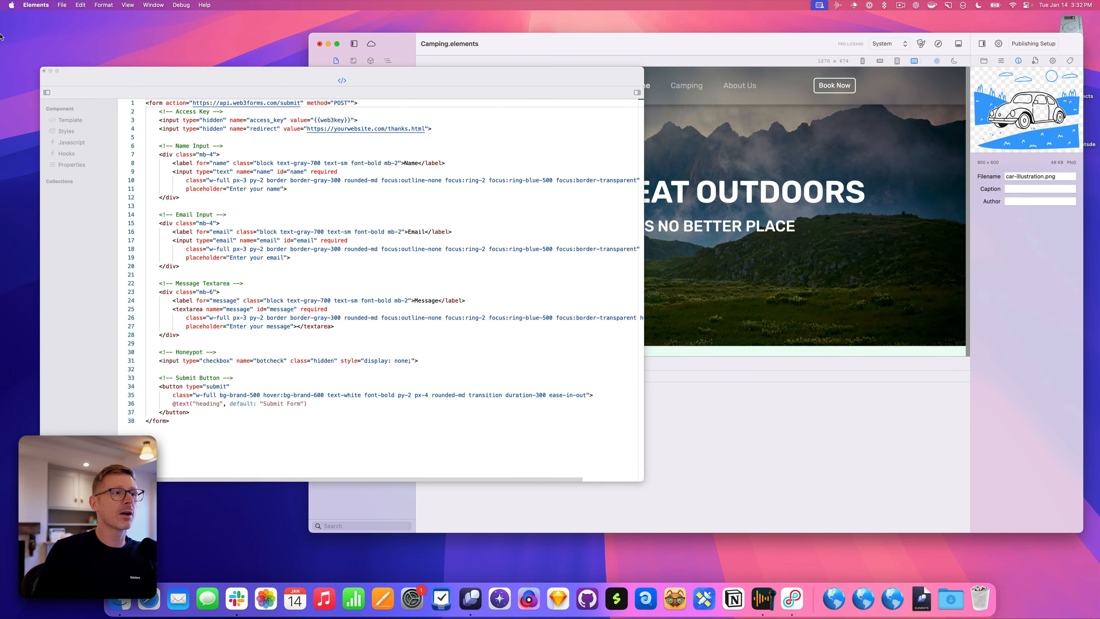
left_click(47, 93)
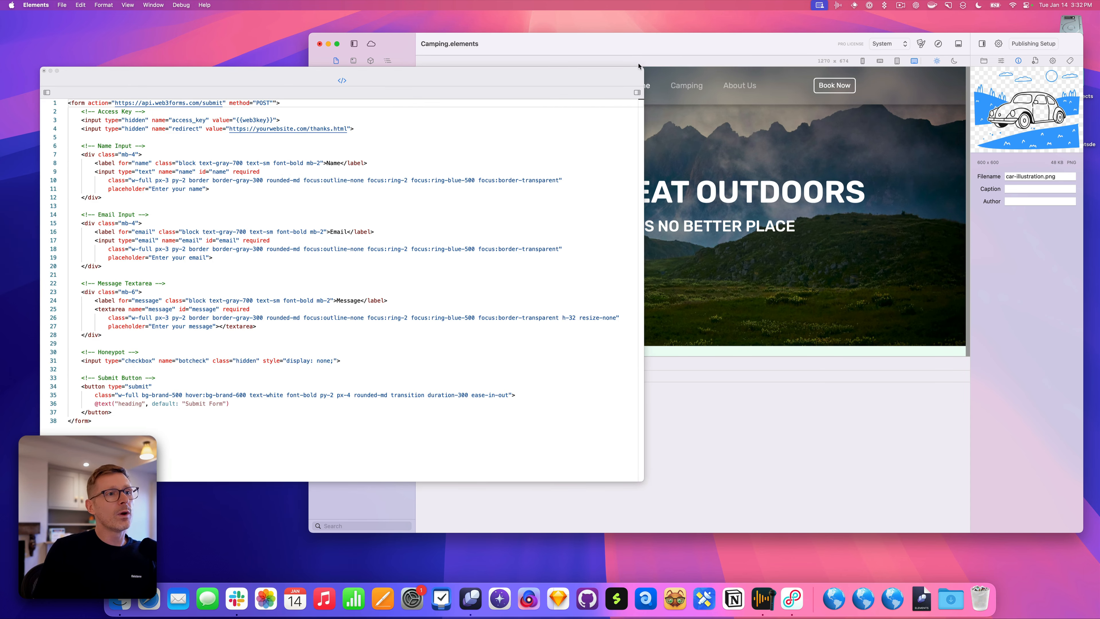
left_click_drag(639, 66, 289, 65)
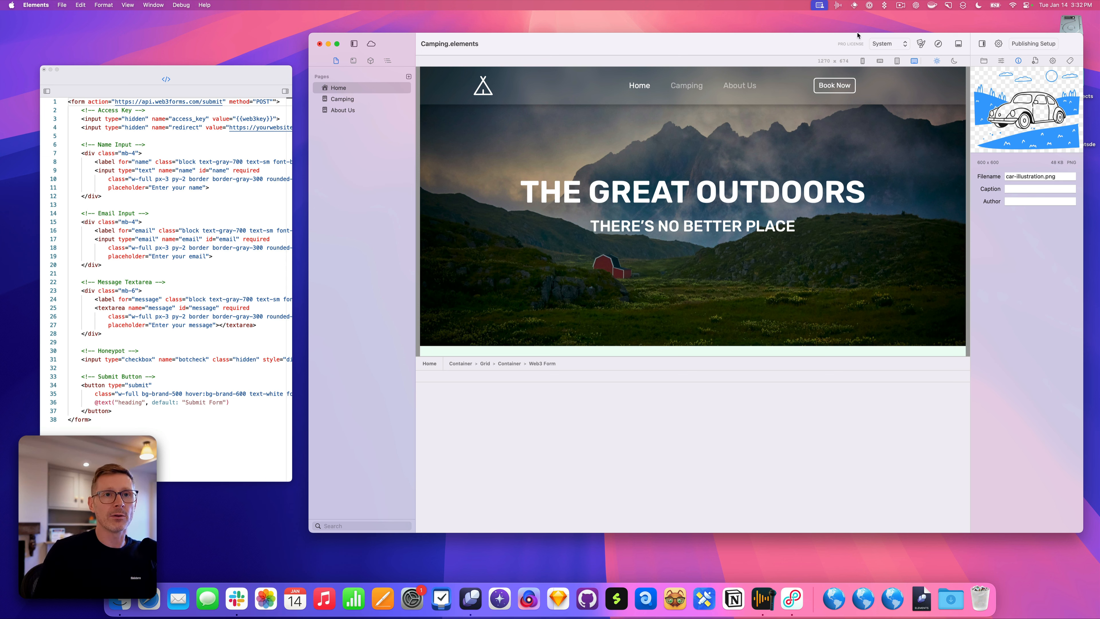
left_click(959, 44)
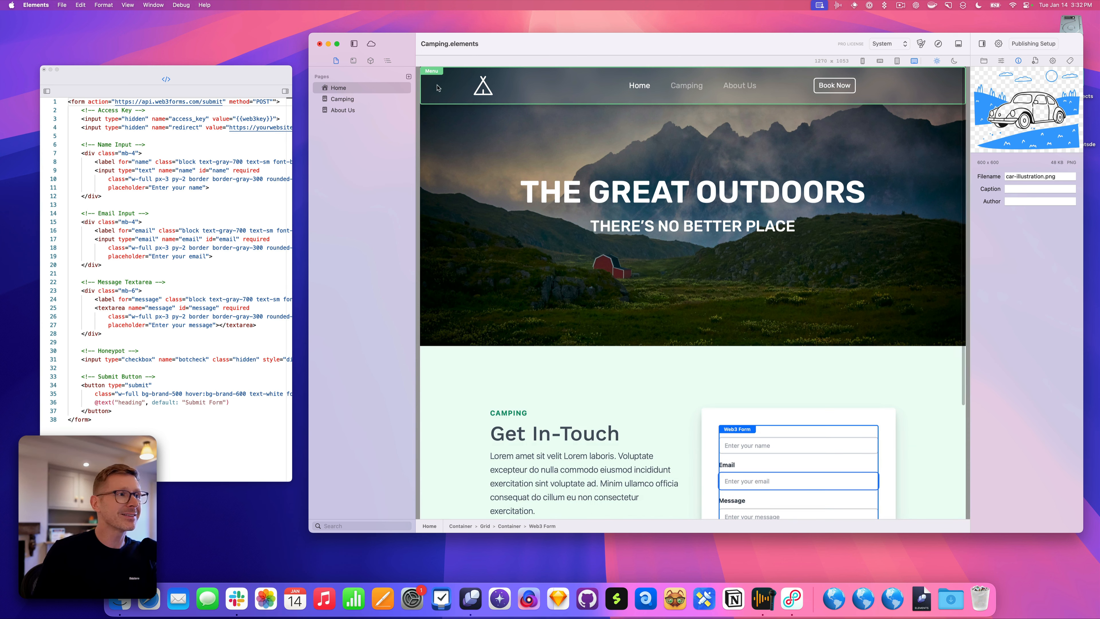
left_click_drag(371, 61, 261, 384)
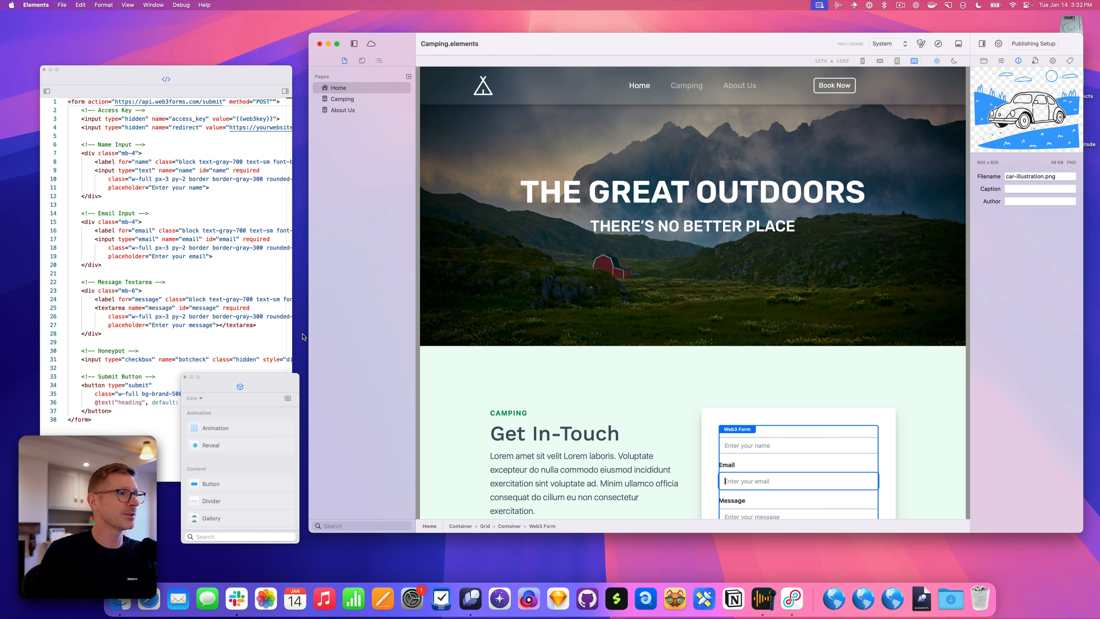
Float the page outline panel, then dock it below the code editor
left_click_drag(379, 61, 259, 110)
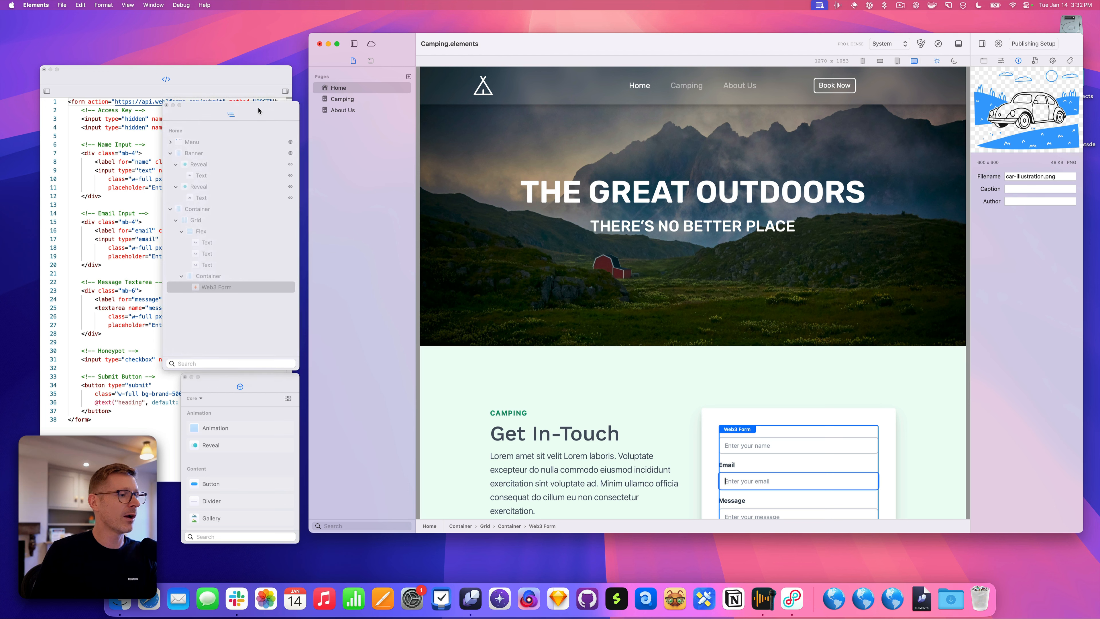
left_click_drag(165, 102, 178, 83)
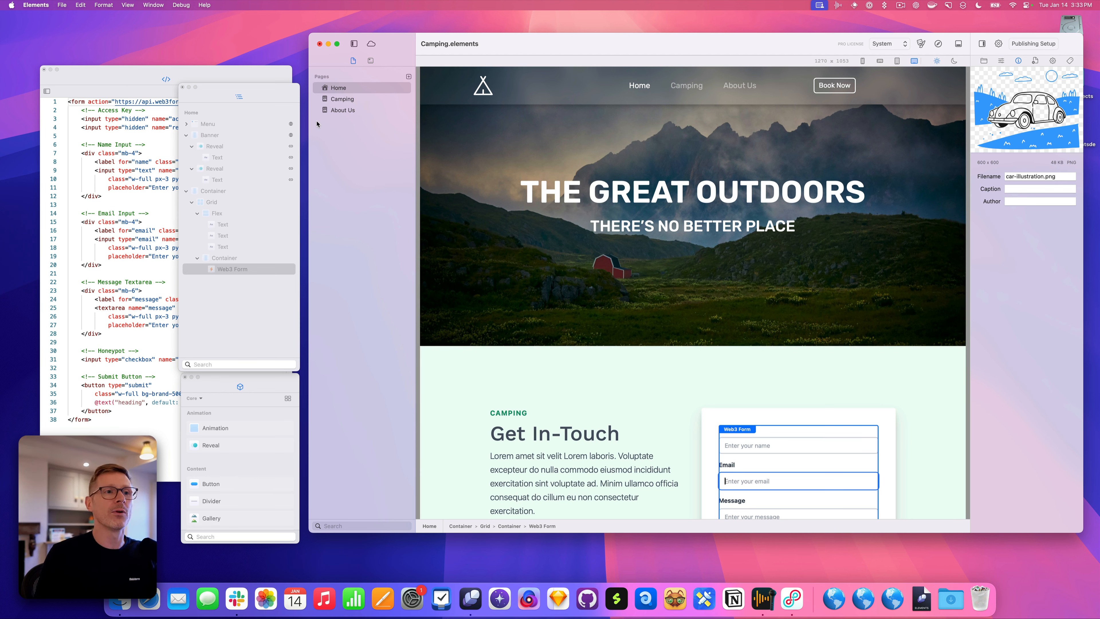
left_click_drag(238, 98, 167, 130)
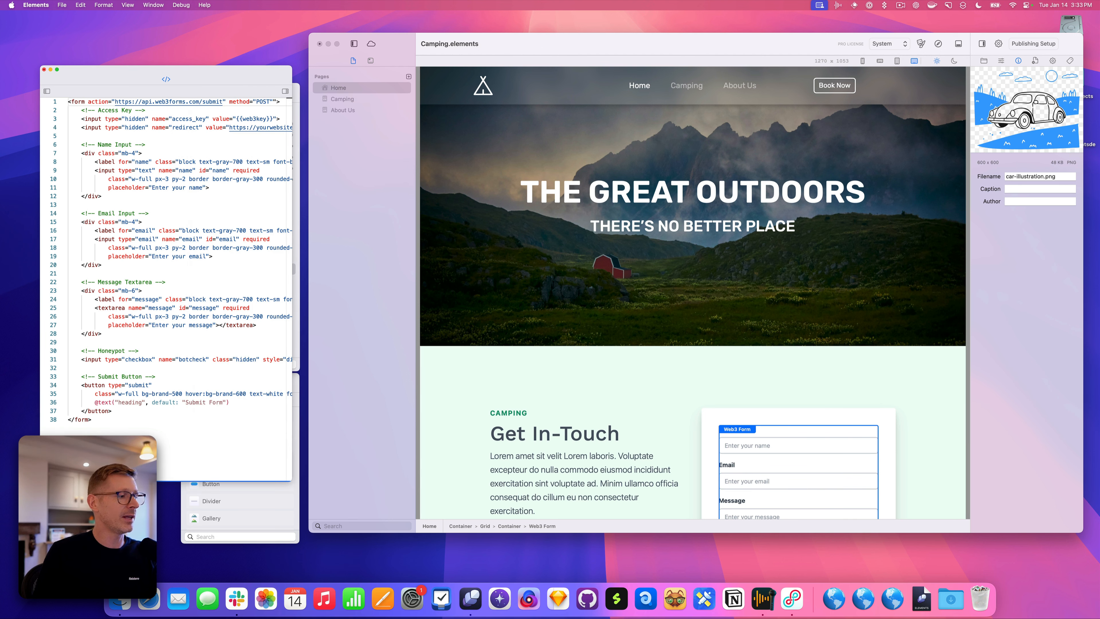
left_click_drag(151, 468, 151, 470)
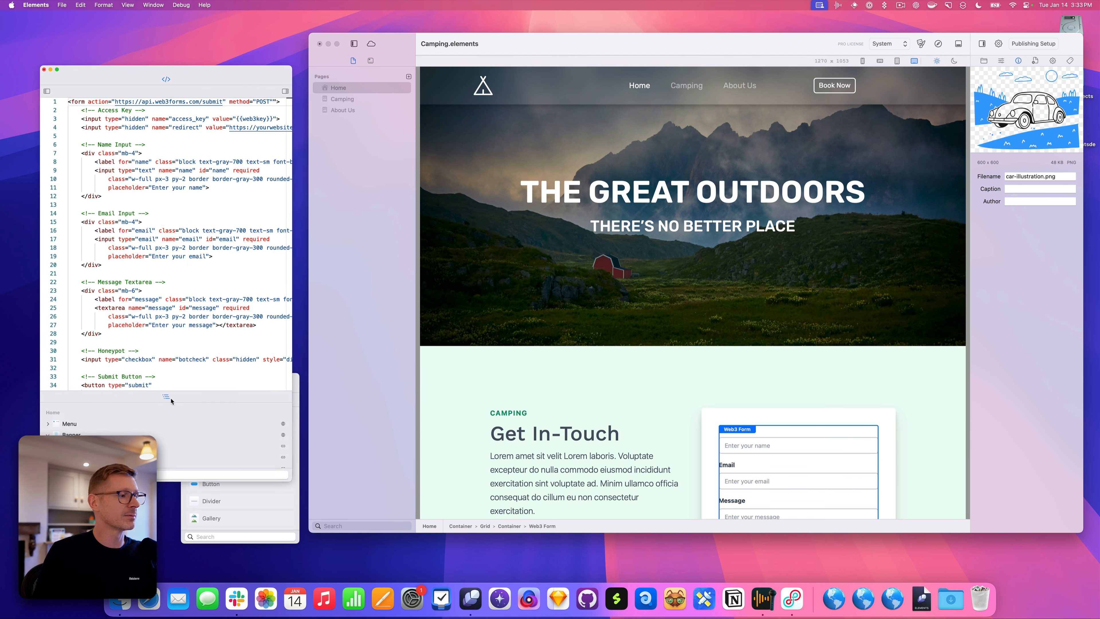
Enlarge the outline to show the full element tree and dock the component library beneath the editor
left_click_drag(182, 395, 187, 255)
left_click(234, 524)
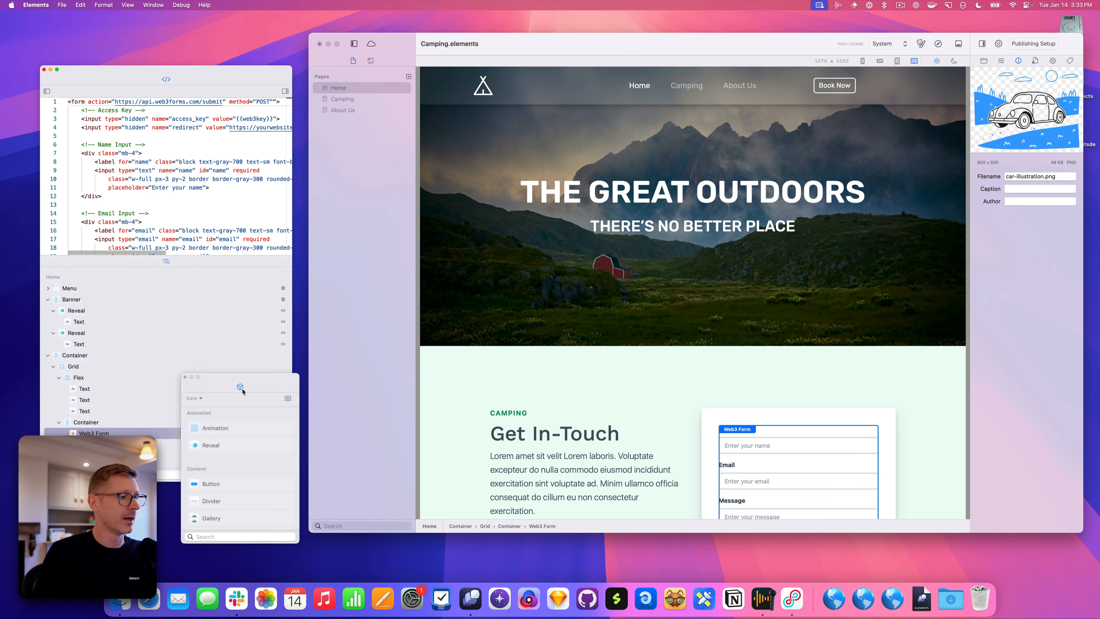
left_click_drag(240, 392, 135, 265)
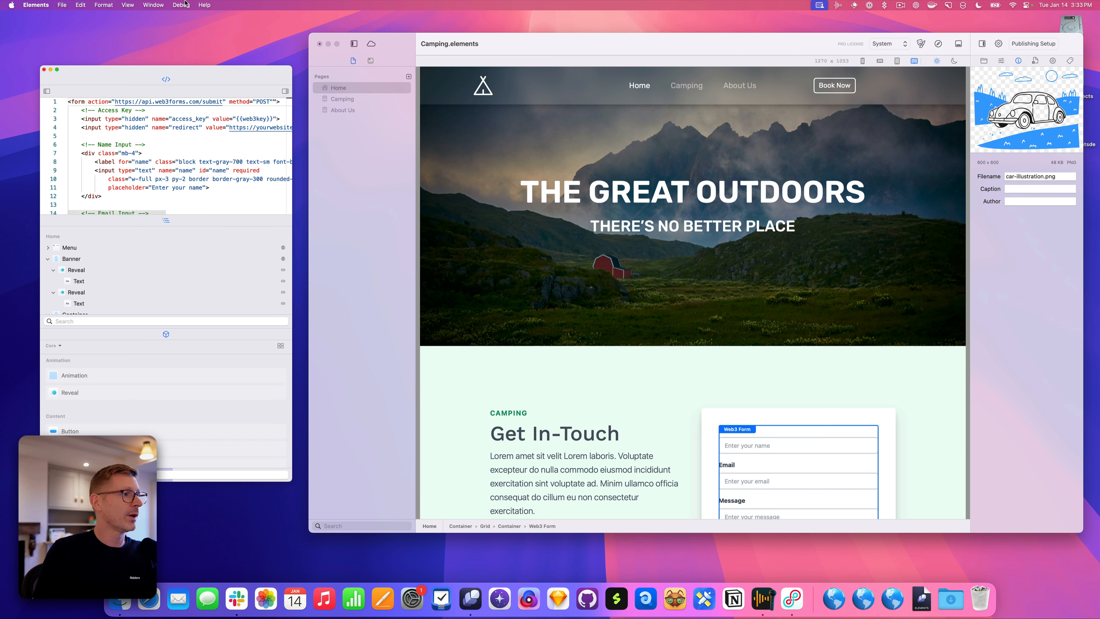
Tab the code editor with the component library in one floating panel, returning the outline to the main sidebar
left_click(174, 335)
left_click_drag(166, 80, 195, 250)
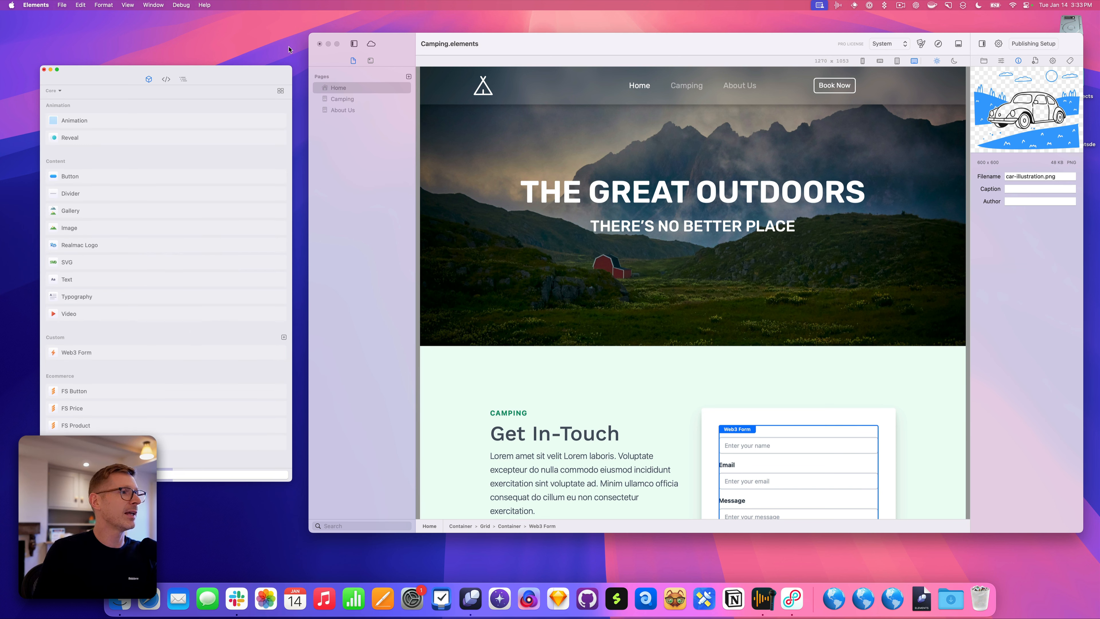
left_click_drag(292, 66, 288, 37)
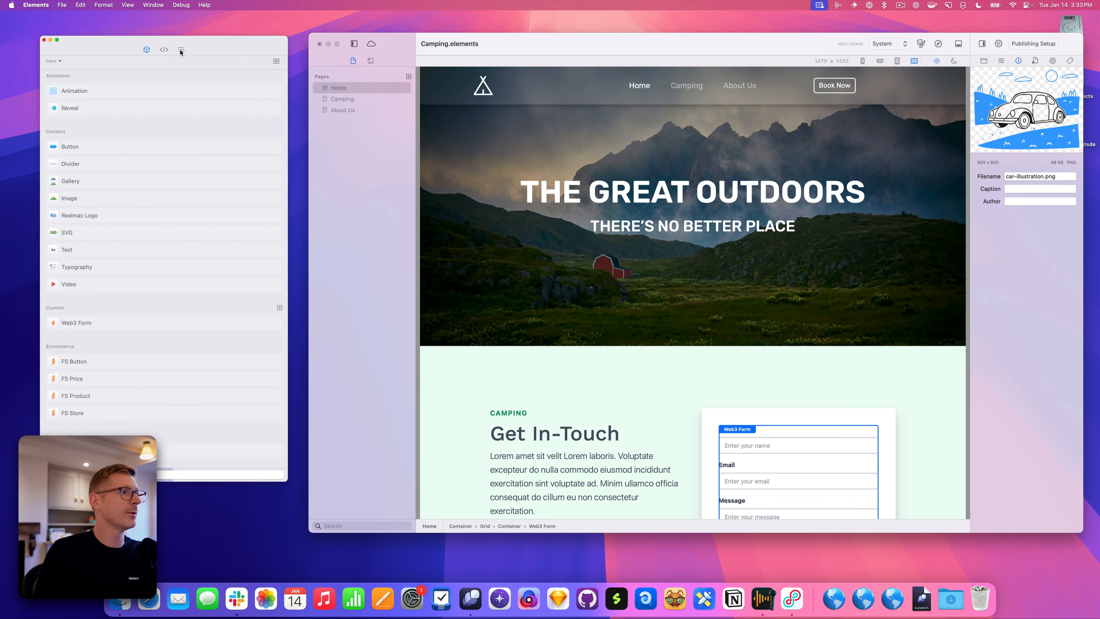
left_click_drag(182, 49, 383, 62)
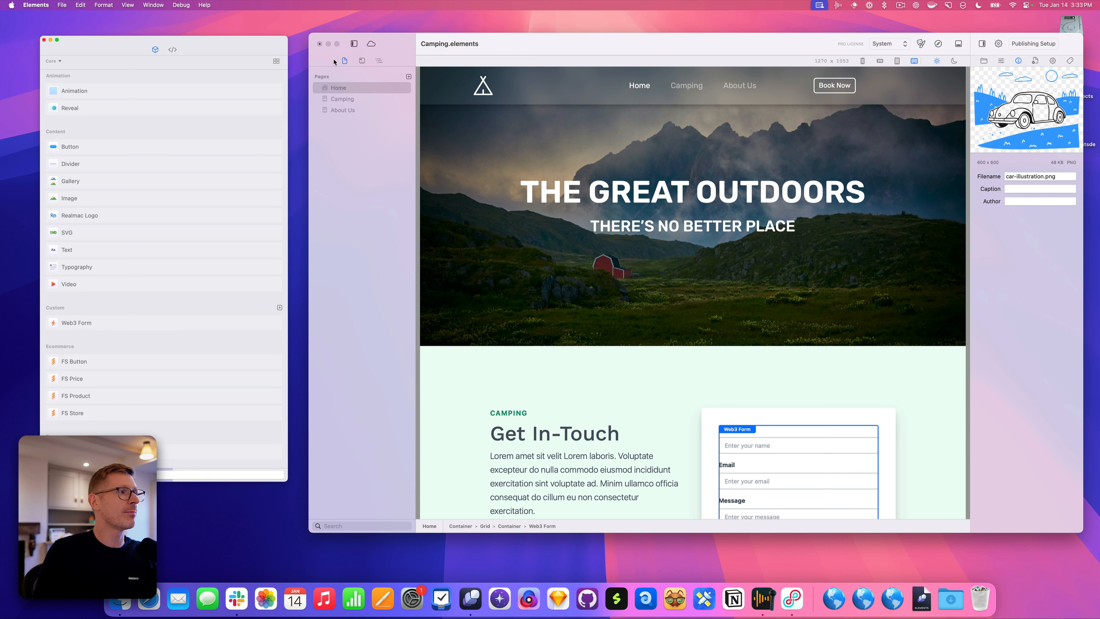
Move the component library back into the main window's sidebar, leaving only the code editor floating
left_click(177, 53)
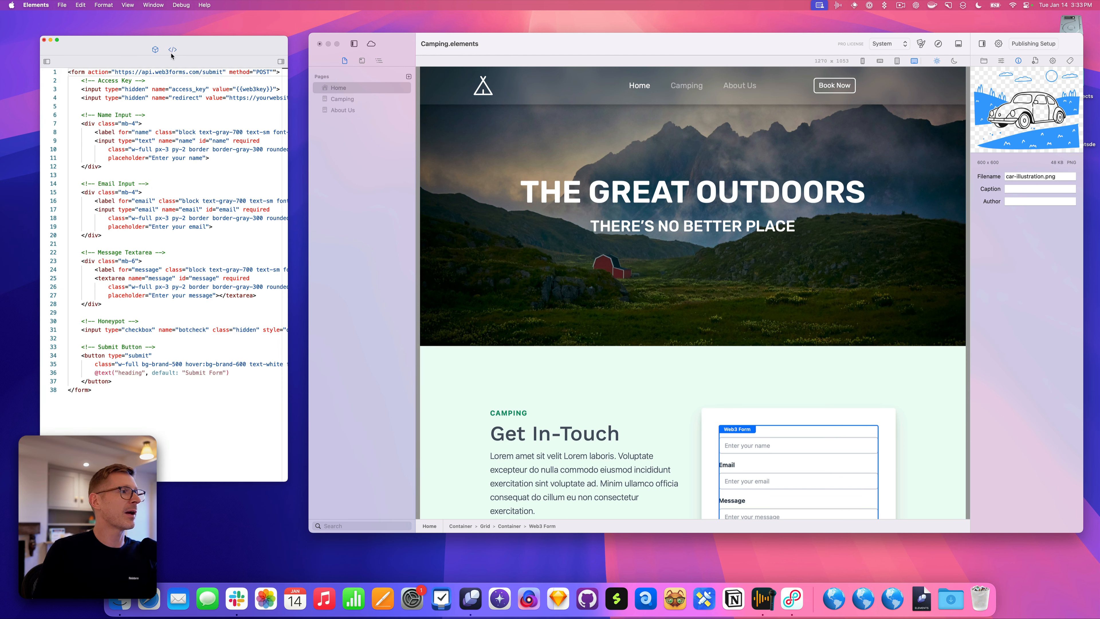
left_click(156, 50)
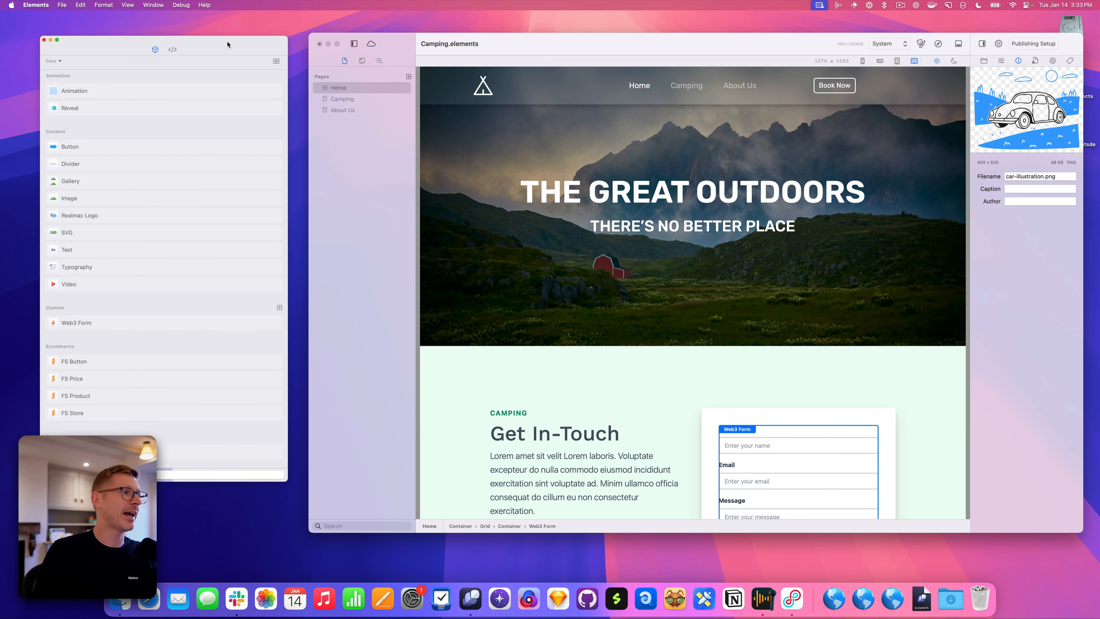
left_click(173, 51)
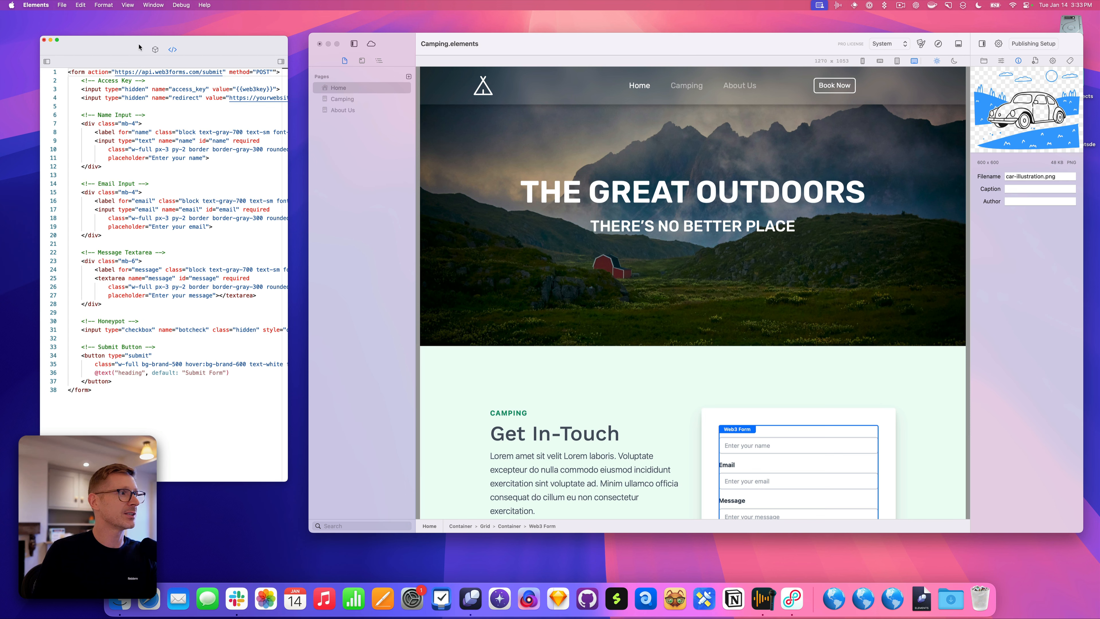
left_click(155, 49)
left_click_drag(156, 49, 385, 64)
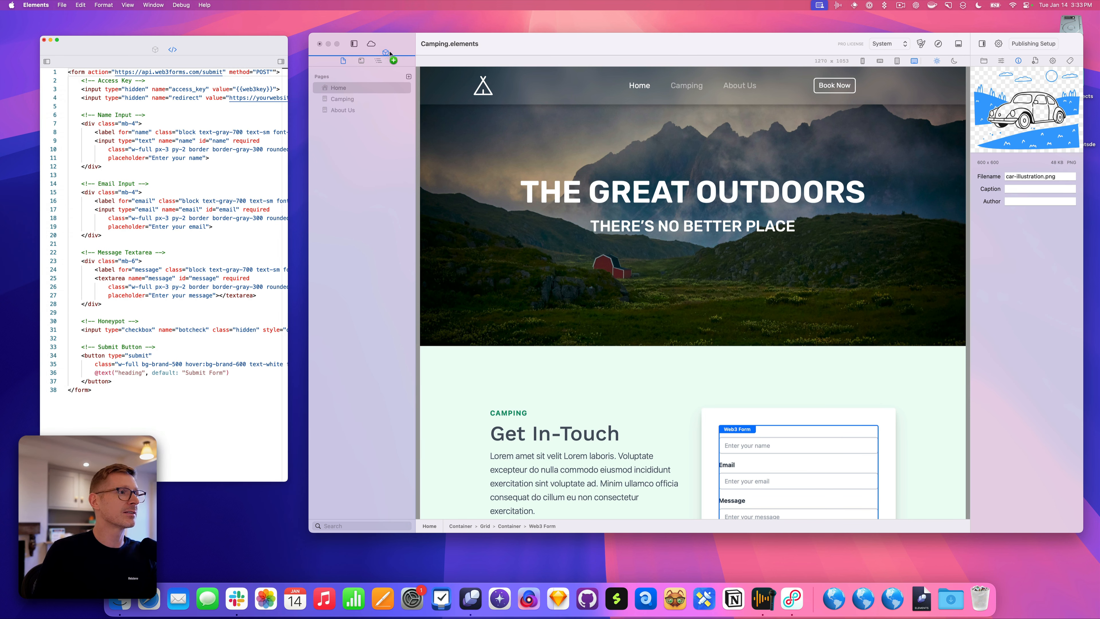
left_click(966, 44)
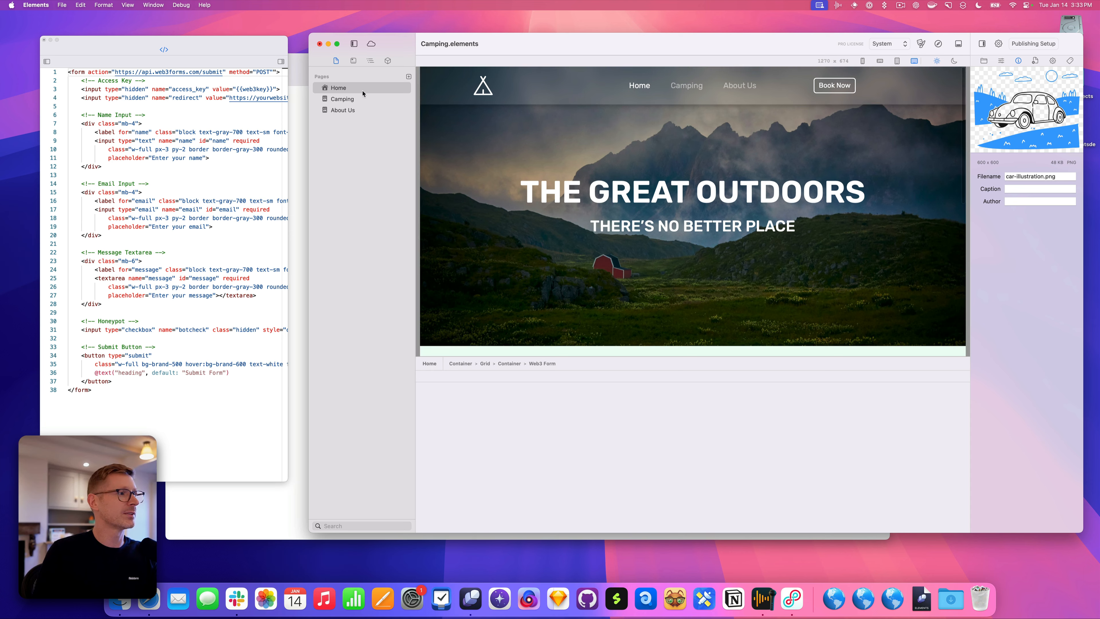
Close the Safari site preview and dock the floating Web3 Form code editor beneath the Elements canvas
left_click(301, 74)
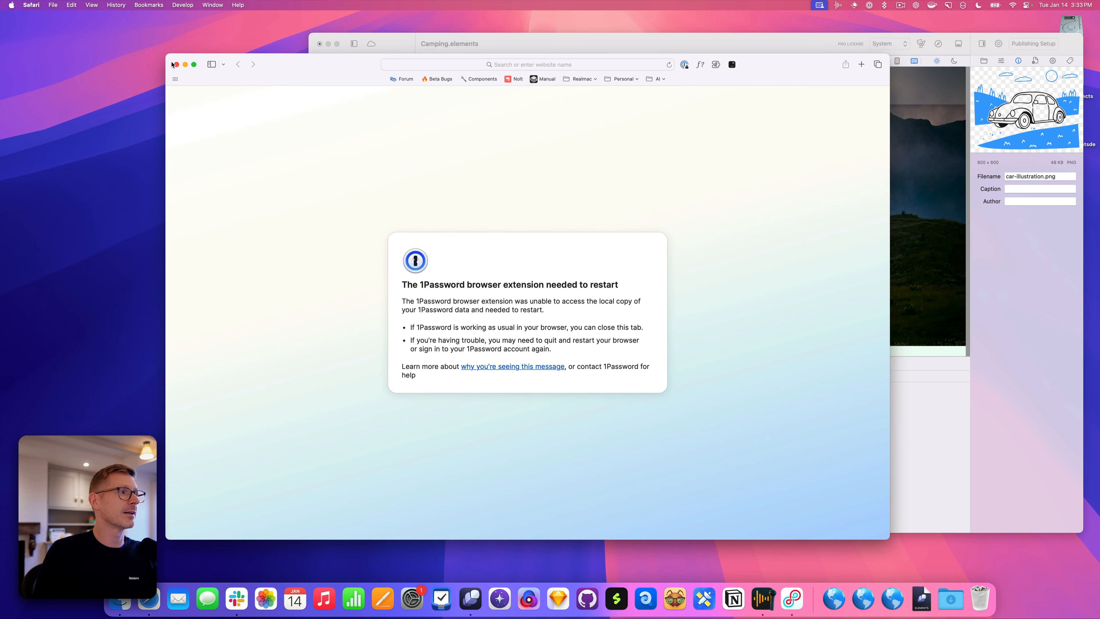
left_click(176, 65)
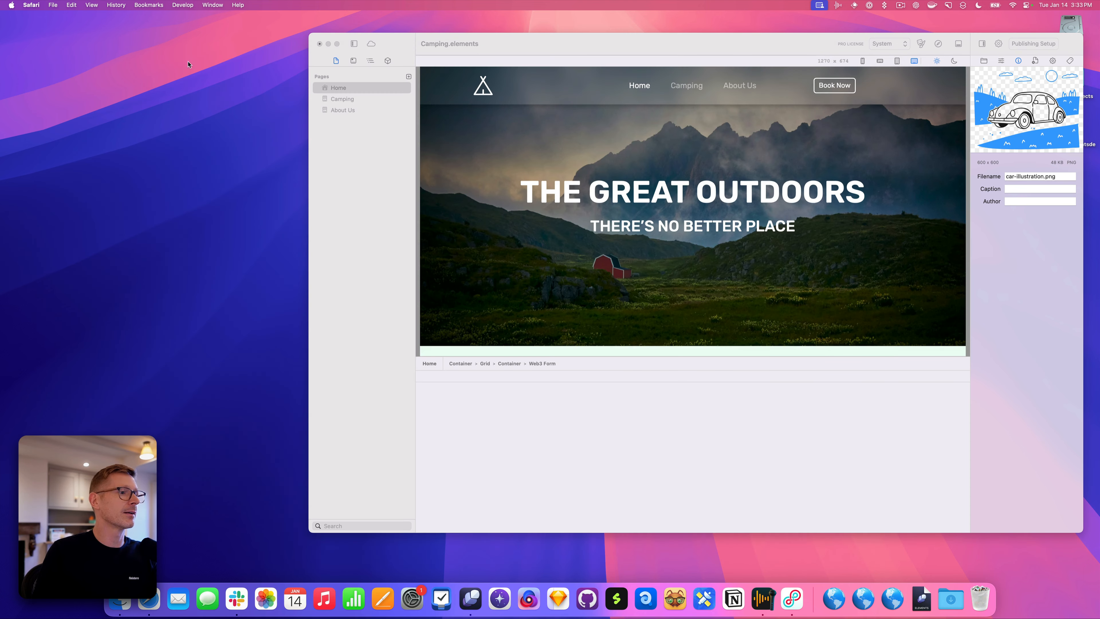
left_click(498, 45)
left_click_drag(167, 51, 741, 382)
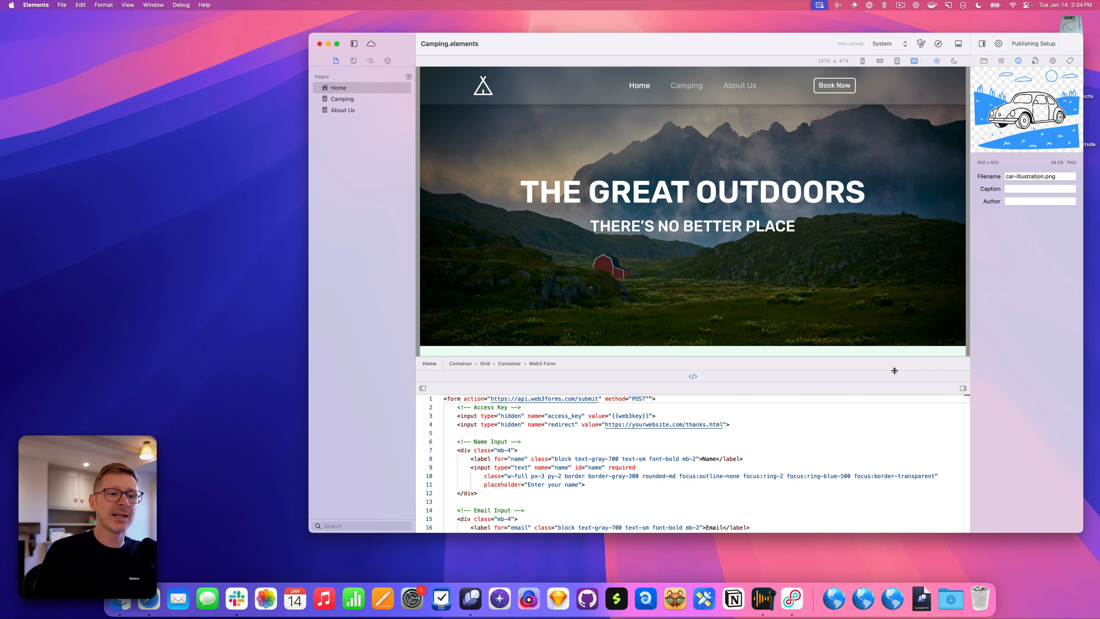
Dock the components library above the canvas and adjust the docked panel's height
left_click(354, 61)
left_click(373, 63)
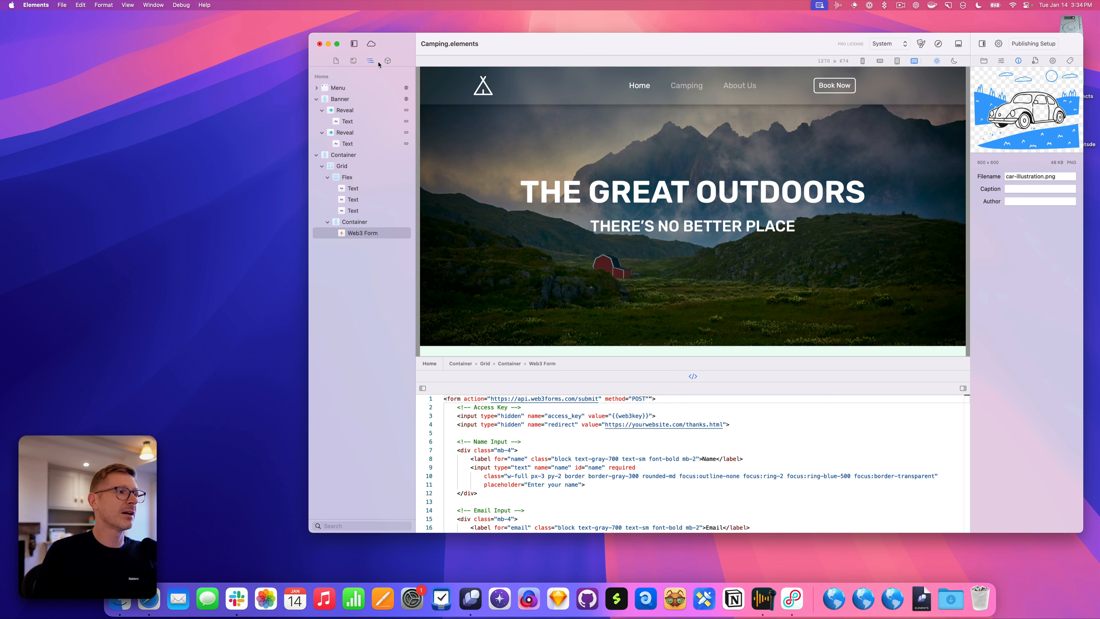
left_click(385, 63)
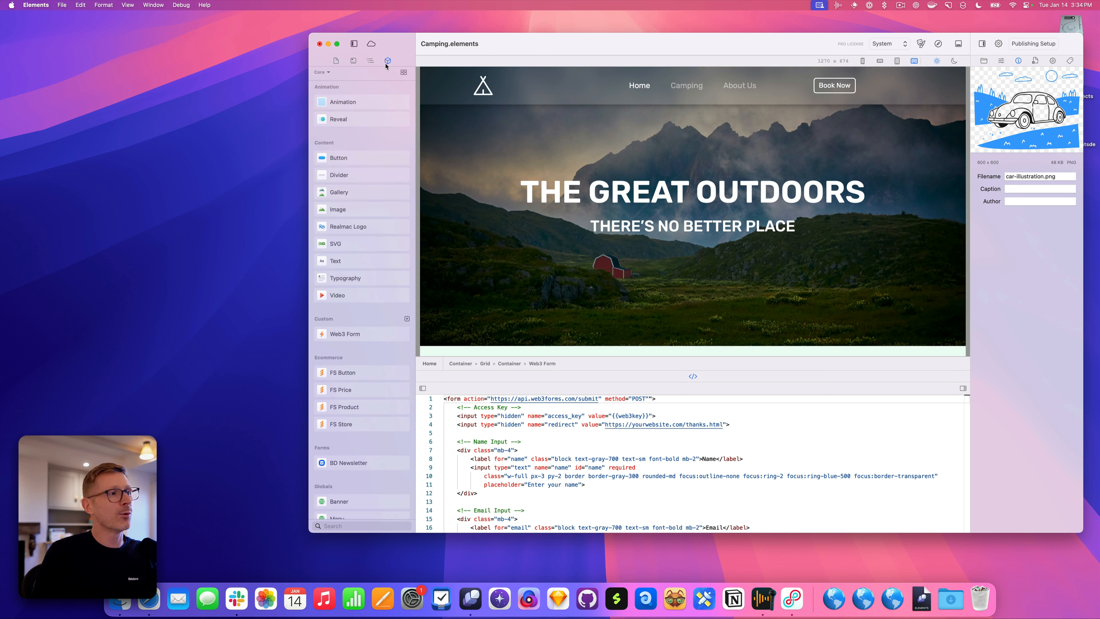
left_click_drag(386, 65, 694, 57)
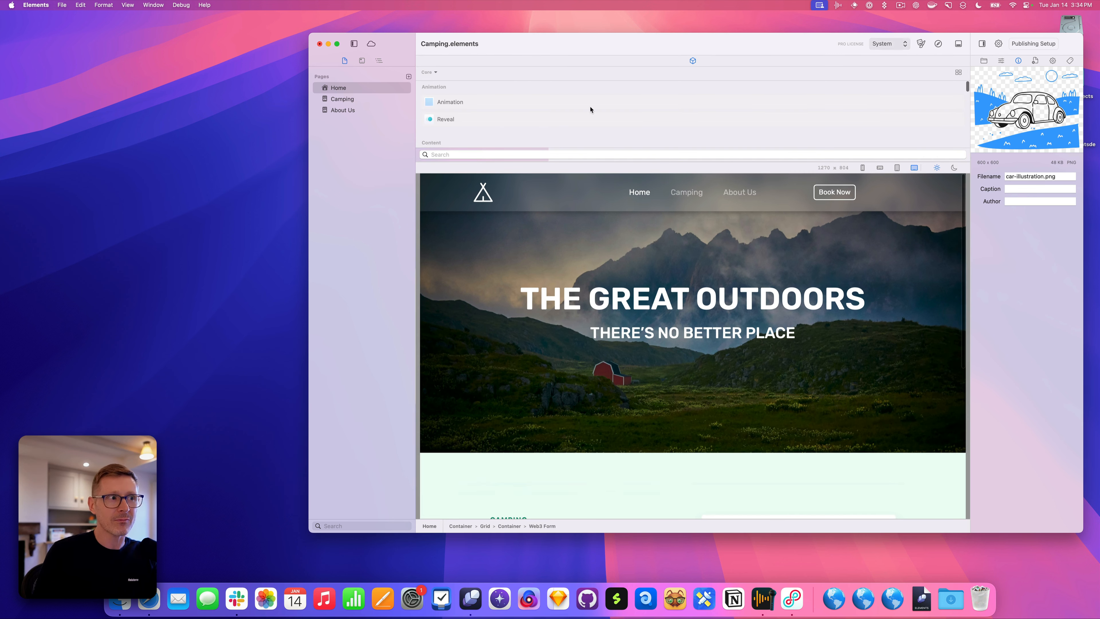
left_click_drag(710, 155, 735, 163)
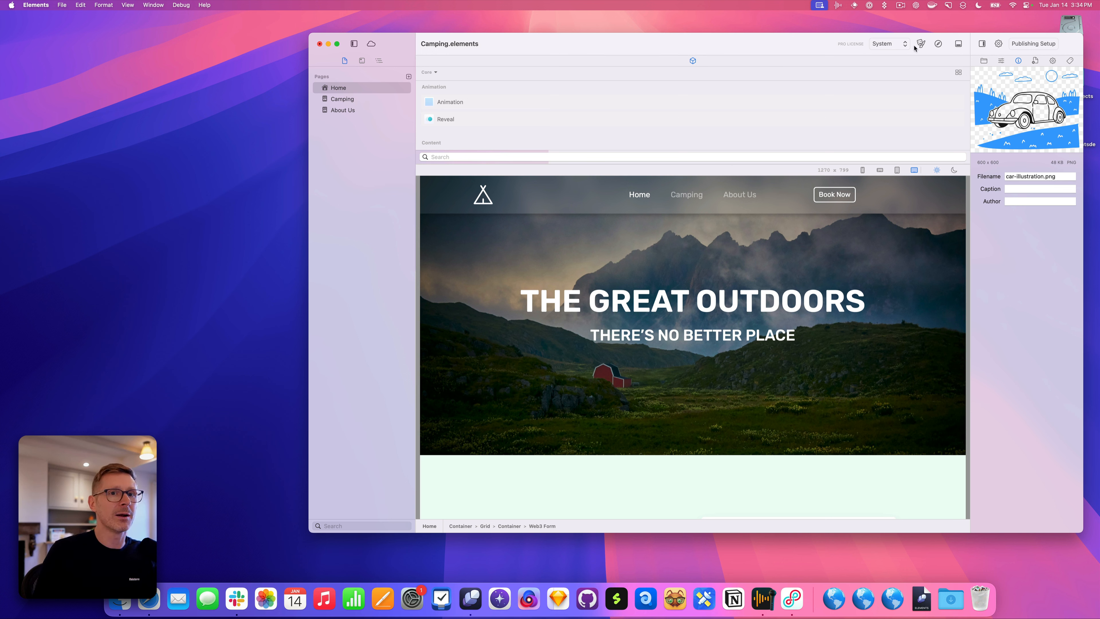
Add the Resources browser beside it, then return the components library to the left sidebar
mouse_move(988, 64)
left_mouse_down()
mouse_move(690, 61)
mouse_move(984, 62)
left_mouse_up()
left_click(702, 61)
left_click_drag(693, 61, 388, 61)
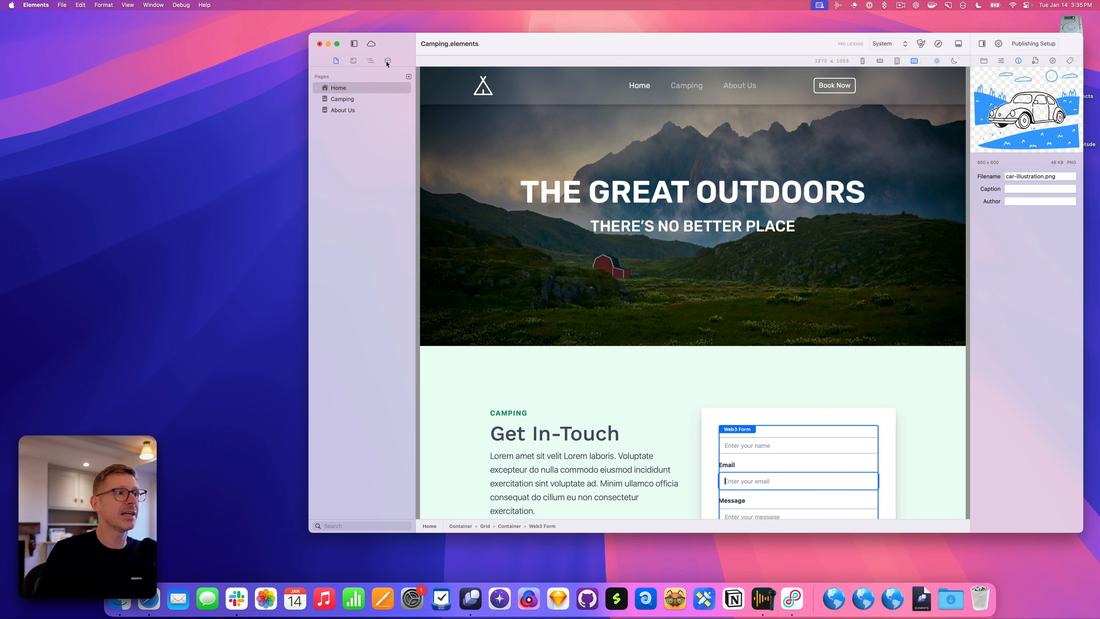
Resize the Elements window and narrow the Home page preview to about 1234 px wide
mouse_move(387, 64)
left_mouse_down()
mouse_move(218, 192)
mouse_move(211, 167)
mouse_move(388, 62)
mouse_move(1073, 70)
mouse_move(396, 75)
mouse_move(392, 65)
left_mouse_up()
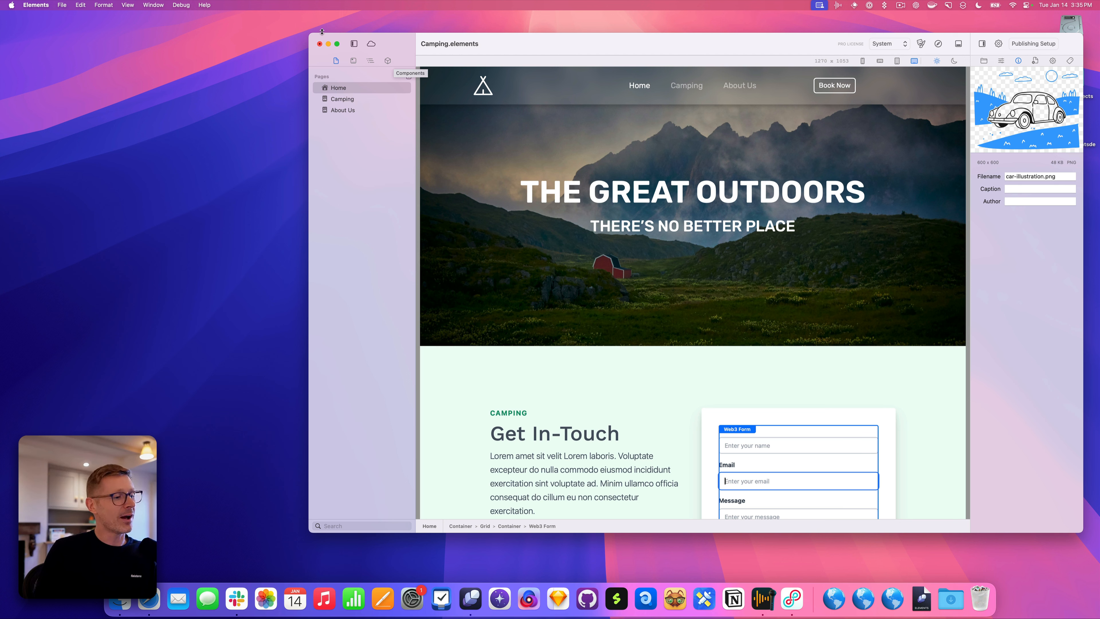
left_click_drag(312, 35, 37, 22)
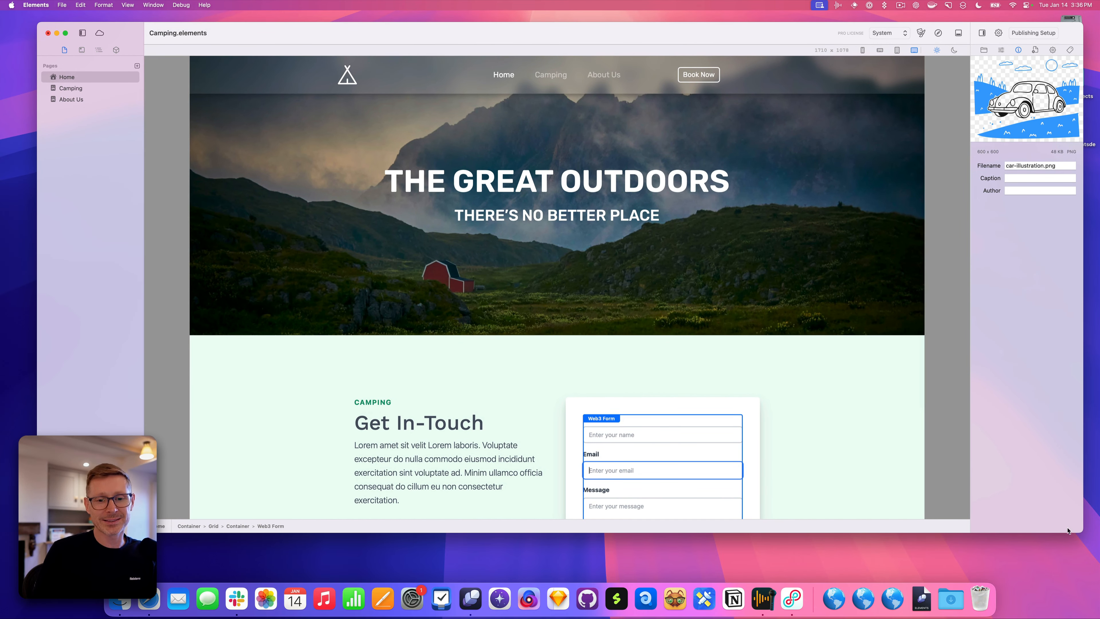
left_click_drag(1068, 531, 1080, 563)
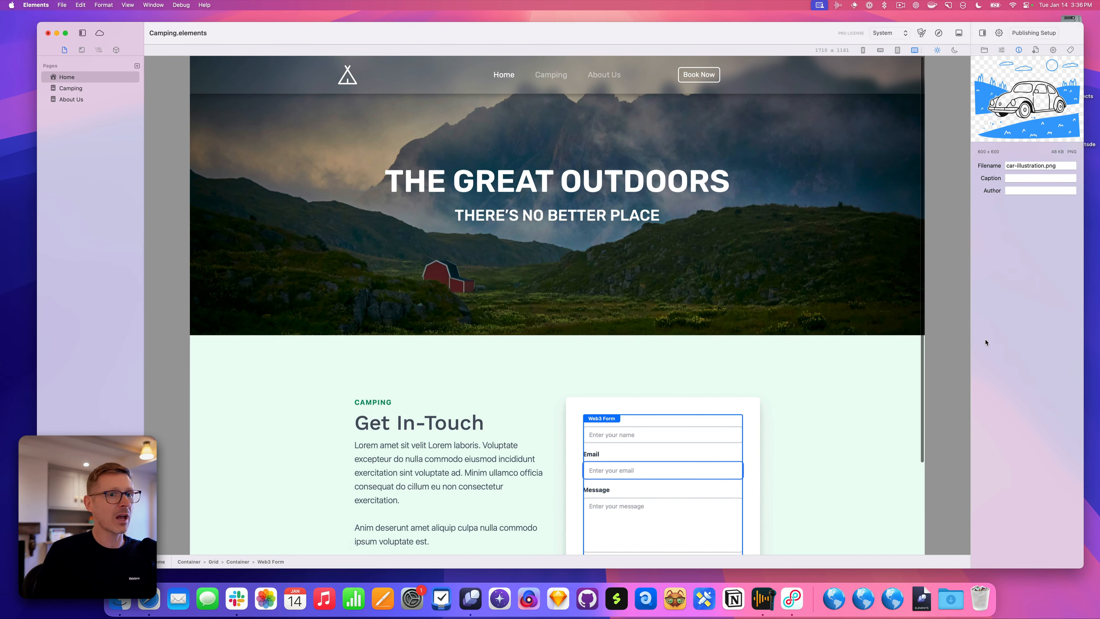
left_click_drag(923, 320, 825, 321)
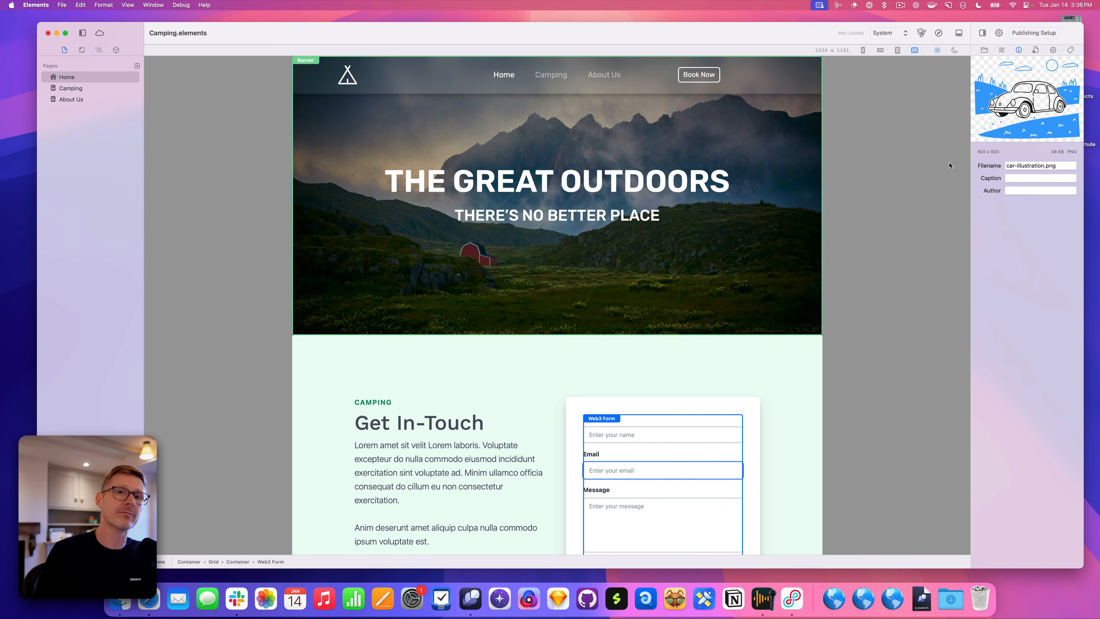
left_click_drag(1084, 22, 1041, 21)
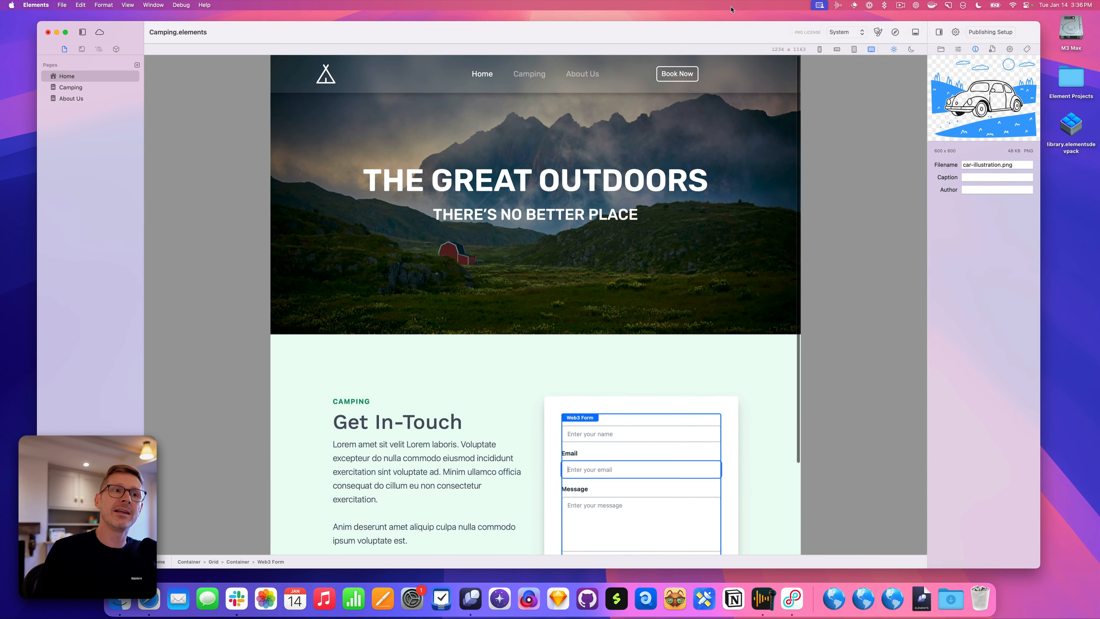
Give the layer outline its own column, widen both sidebar panels, and pull Resources out of the inspector
left_click_drag(728, 32, 737, 25)
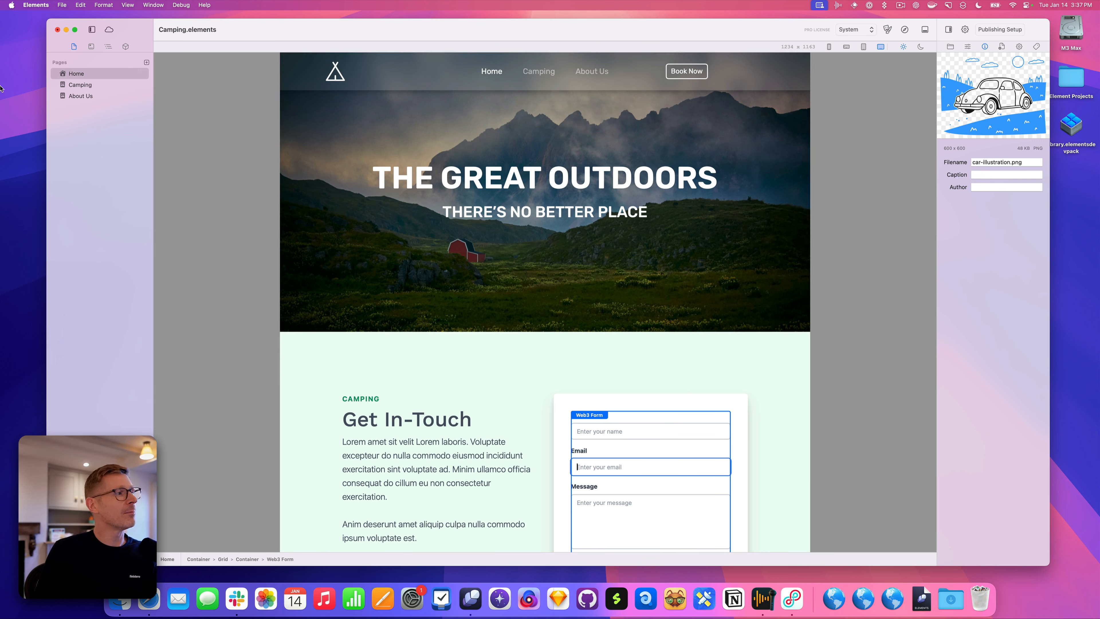
left_click(109, 47)
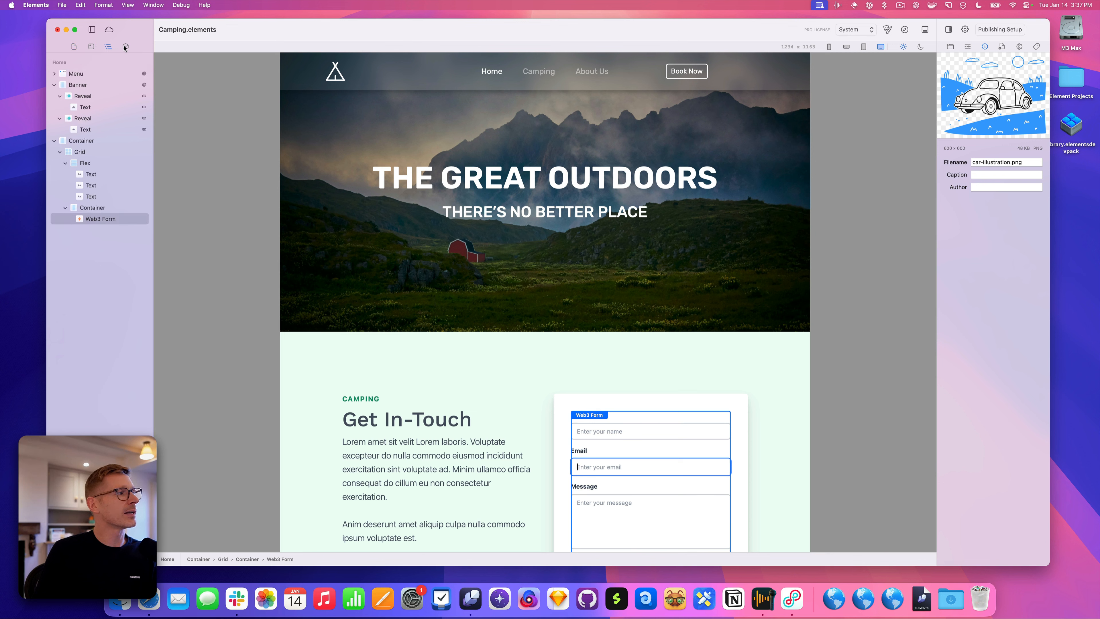
left_click_drag(126, 47, 162, 80)
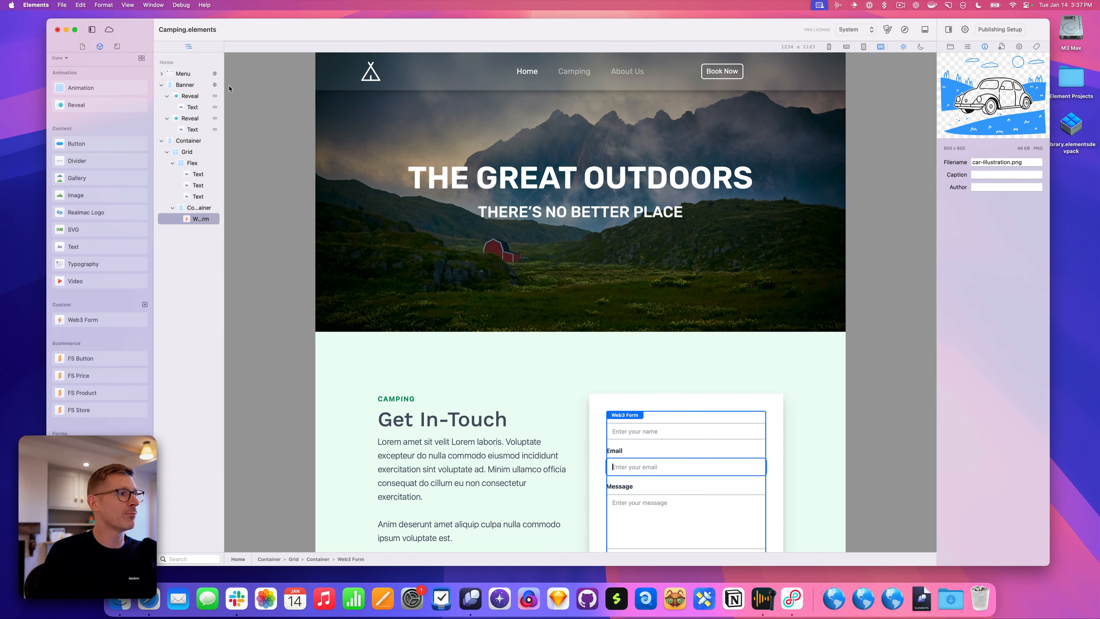
left_click_drag(228, 88, 238, 88)
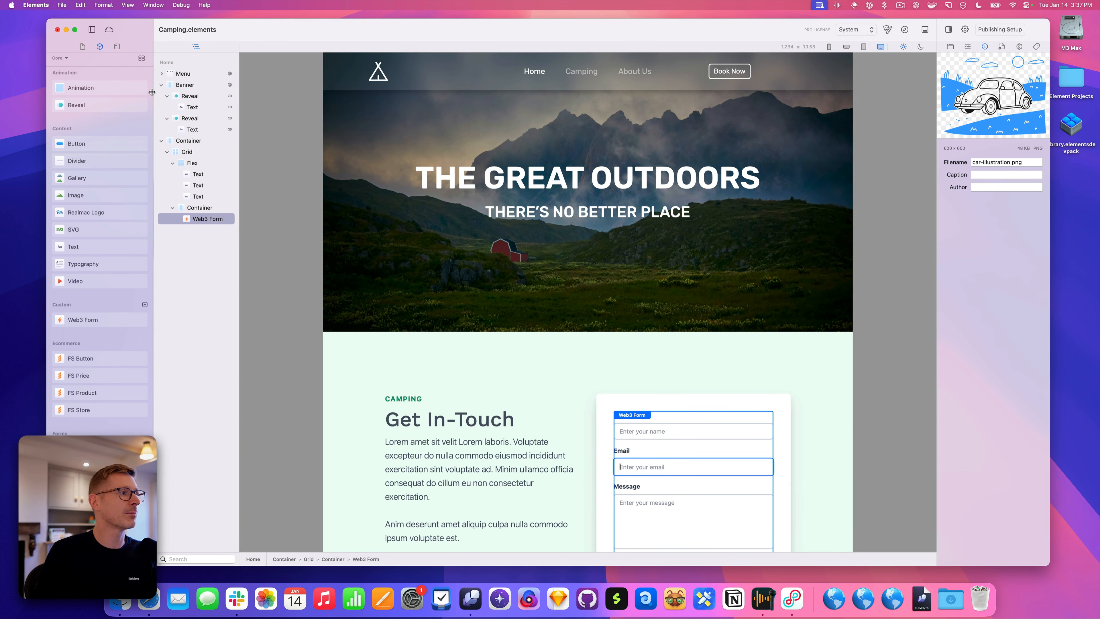
left_click_drag(153, 90, 169, 91)
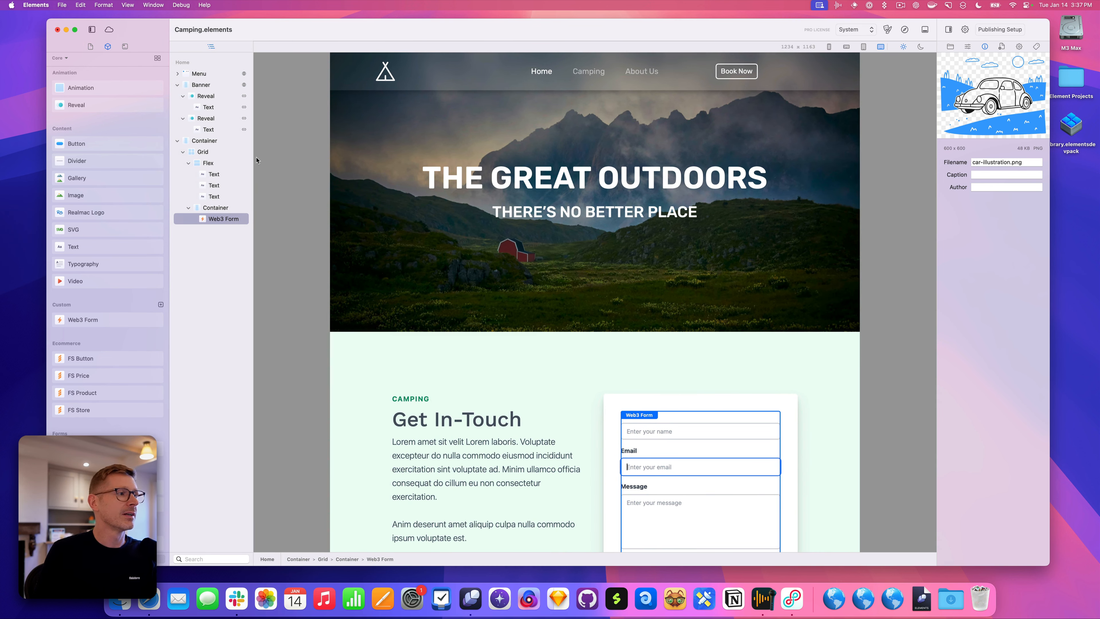
left_click_drag(256, 160, 259, 163)
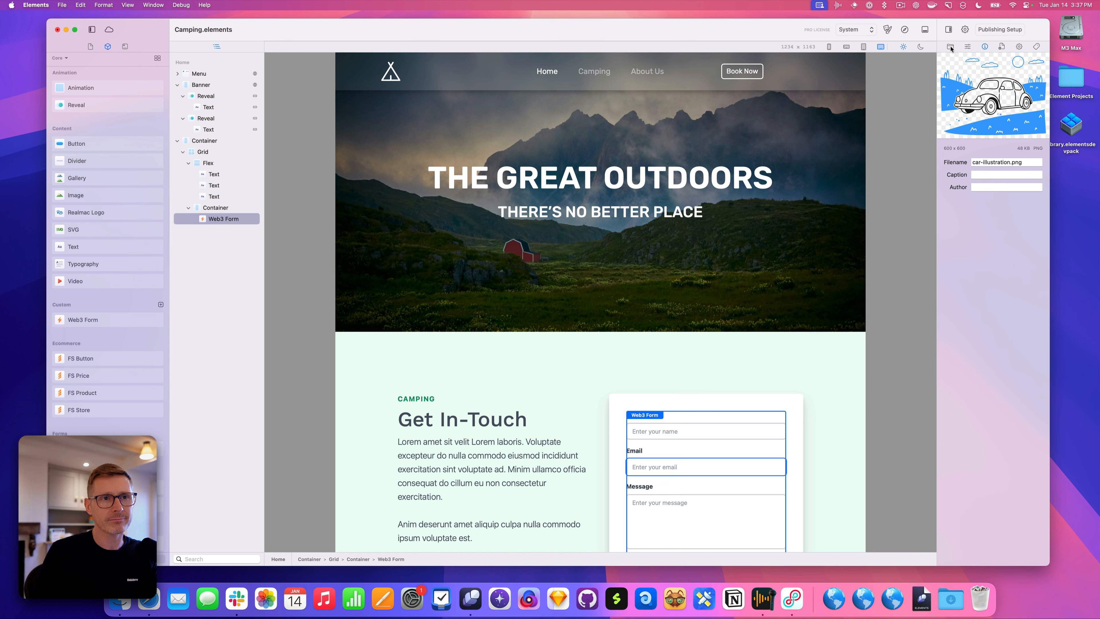
left_click_drag(953, 47, 931, 50)
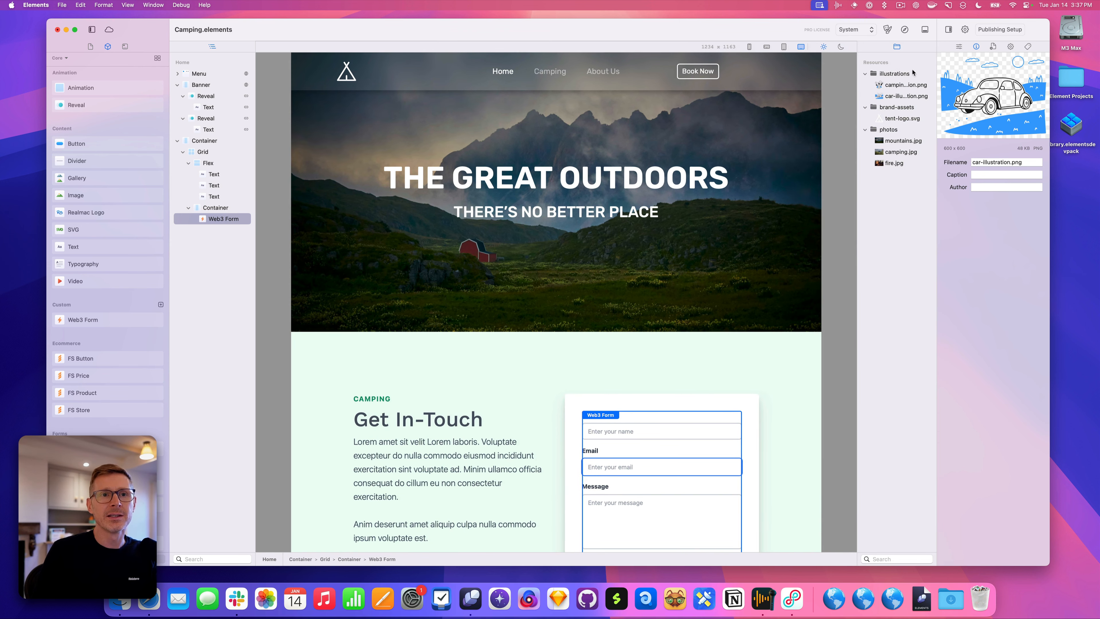
Show the inspector settings and a Resources preview pane, previewing fire.jpg and mountains.jpg
left_click(959, 46)
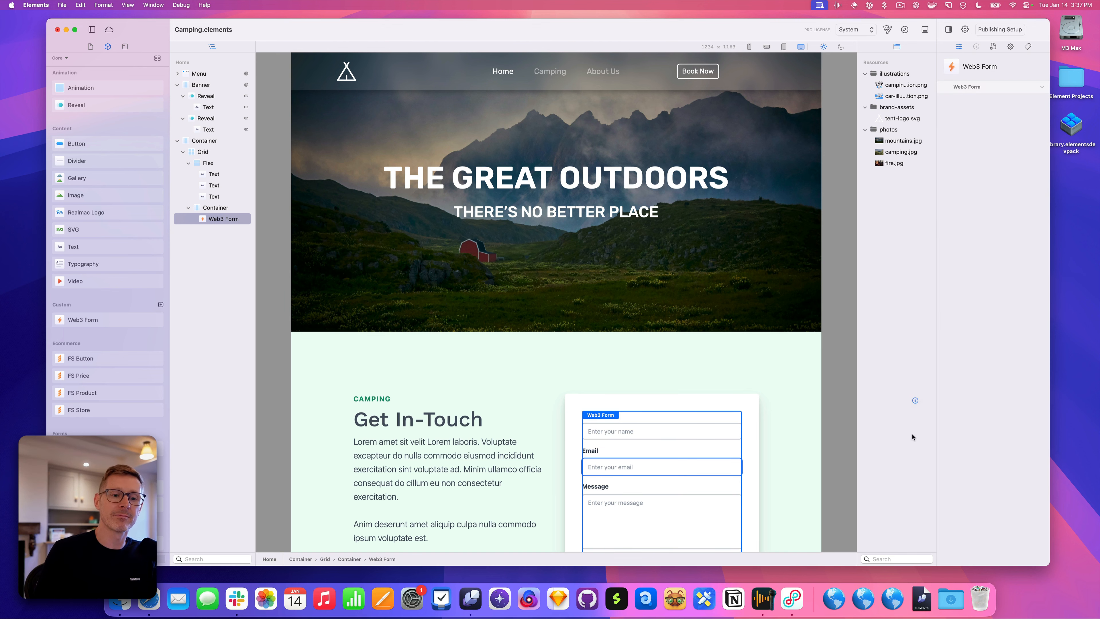
left_click_drag(897, 566, 925, 374)
left_click(903, 165)
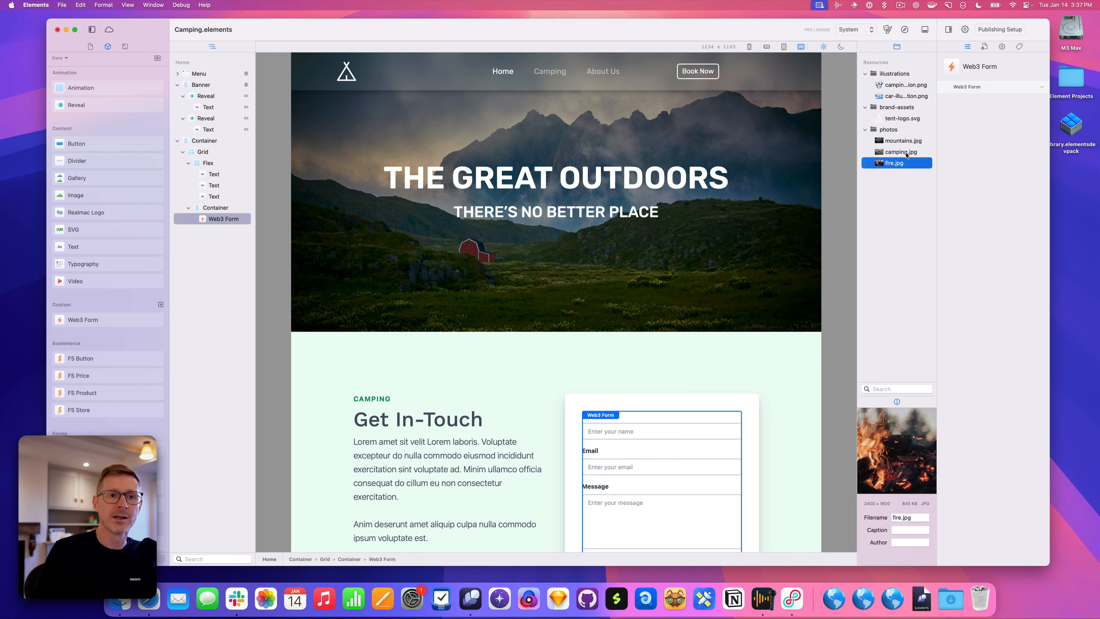
left_click(907, 141)
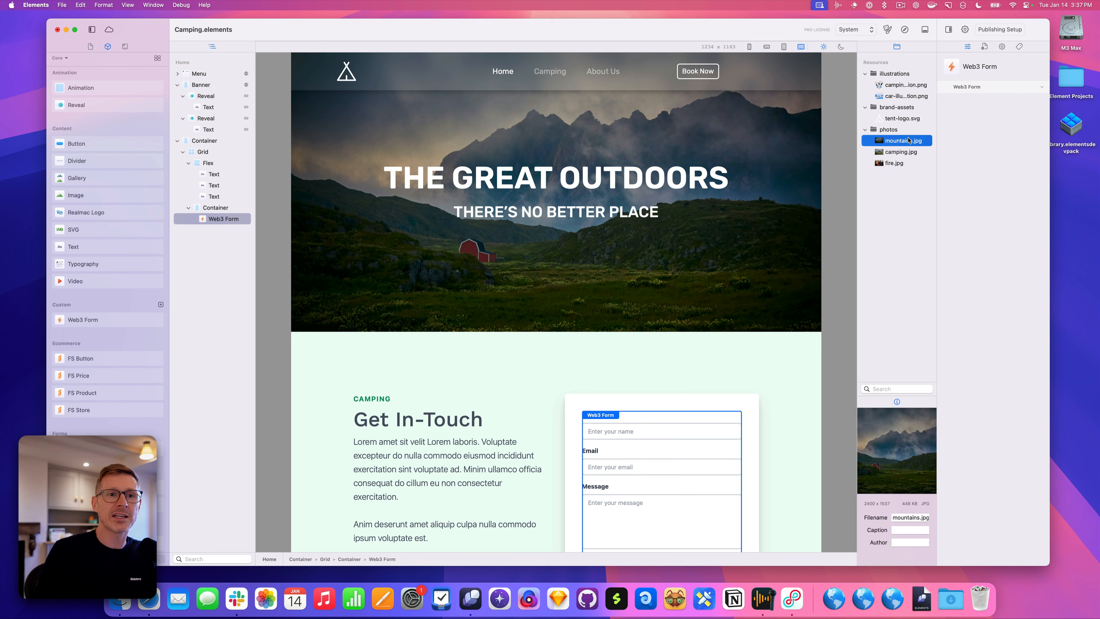
Select the hero Banner and expand its Background settings showing mountains.jpg
left_click(675, 298)
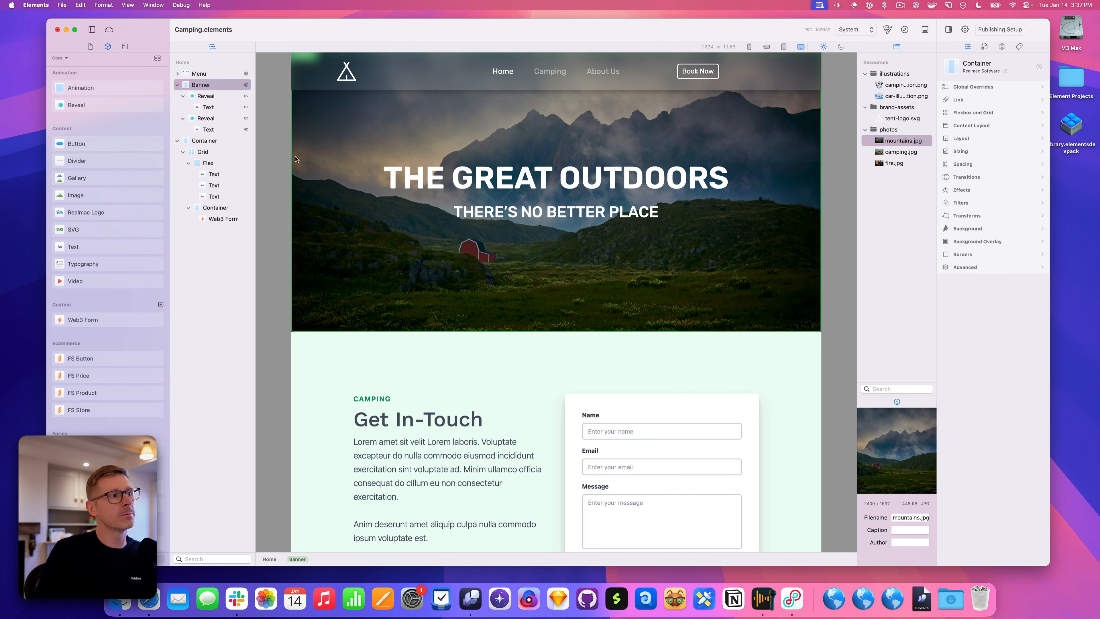
left_click(961, 231)
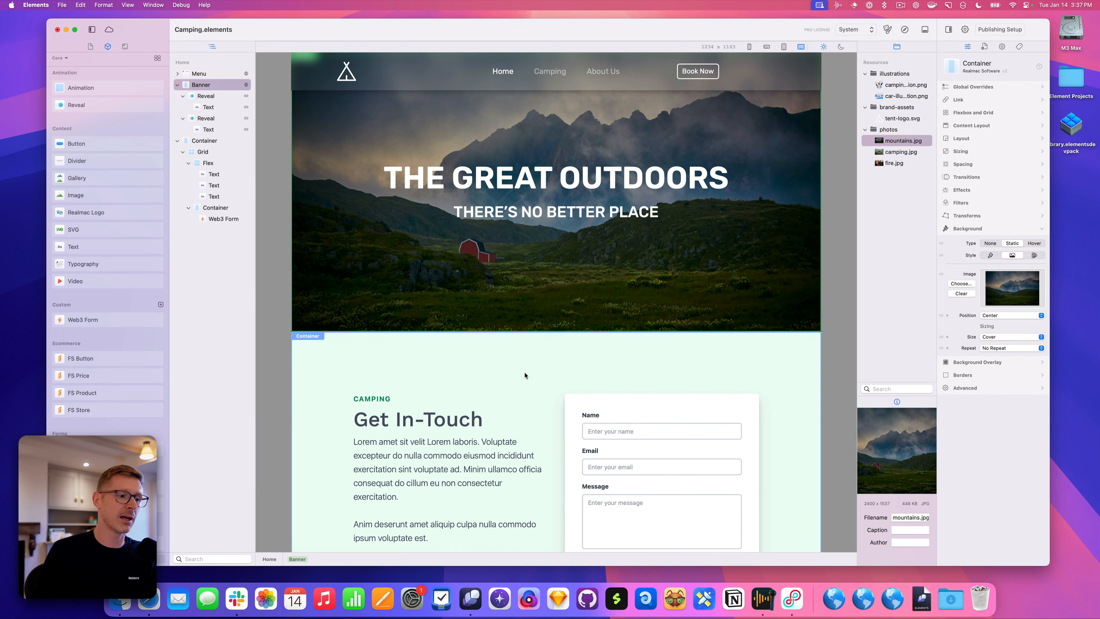
scroll(523, 375, "down", 3)
scroll(607, 251, "up", 3)
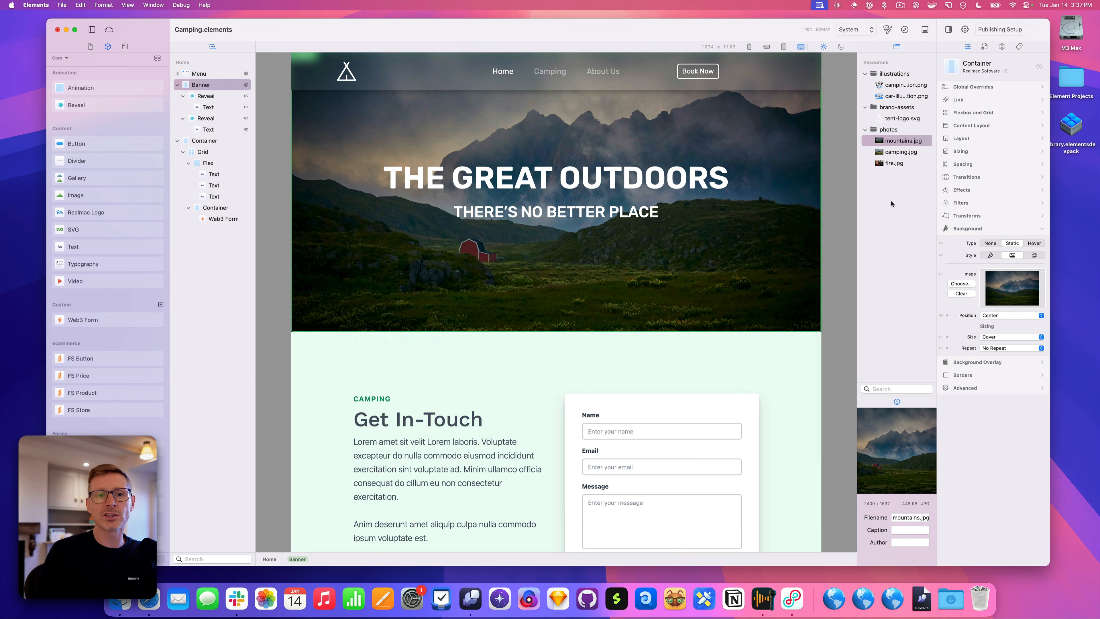
Set fire.jpg as the Banner background, then switch the sidebar to Components and open the site pages list
left_click(904, 154)
left_click_drag(898, 164, 1010, 289)
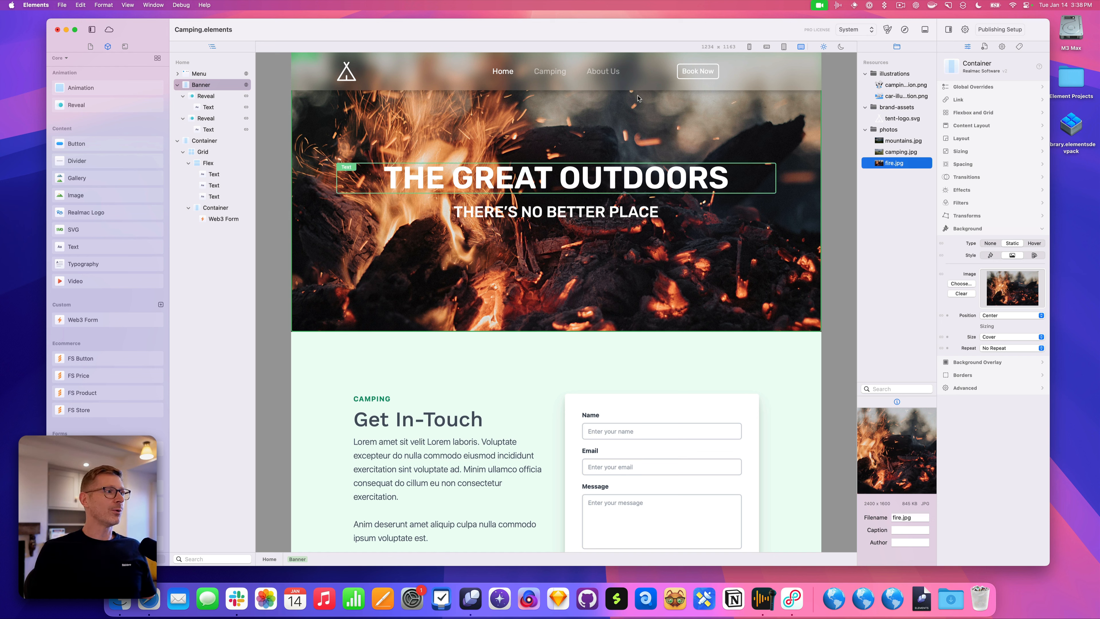
left_click(91, 46)
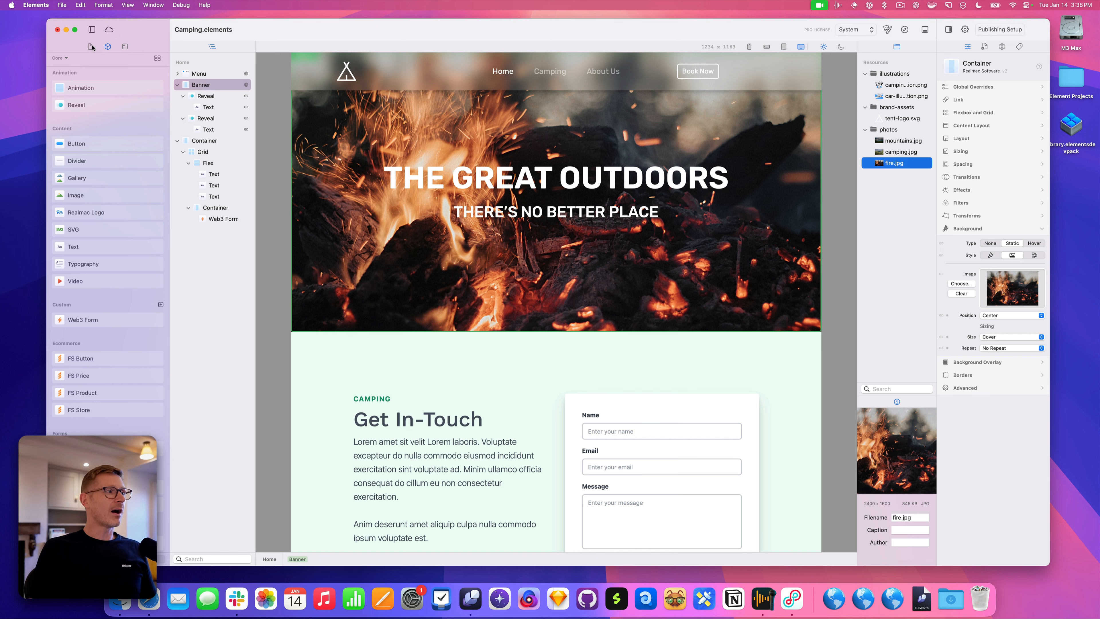
left_click(110, 47)
left_click(125, 46)
left_click(107, 46)
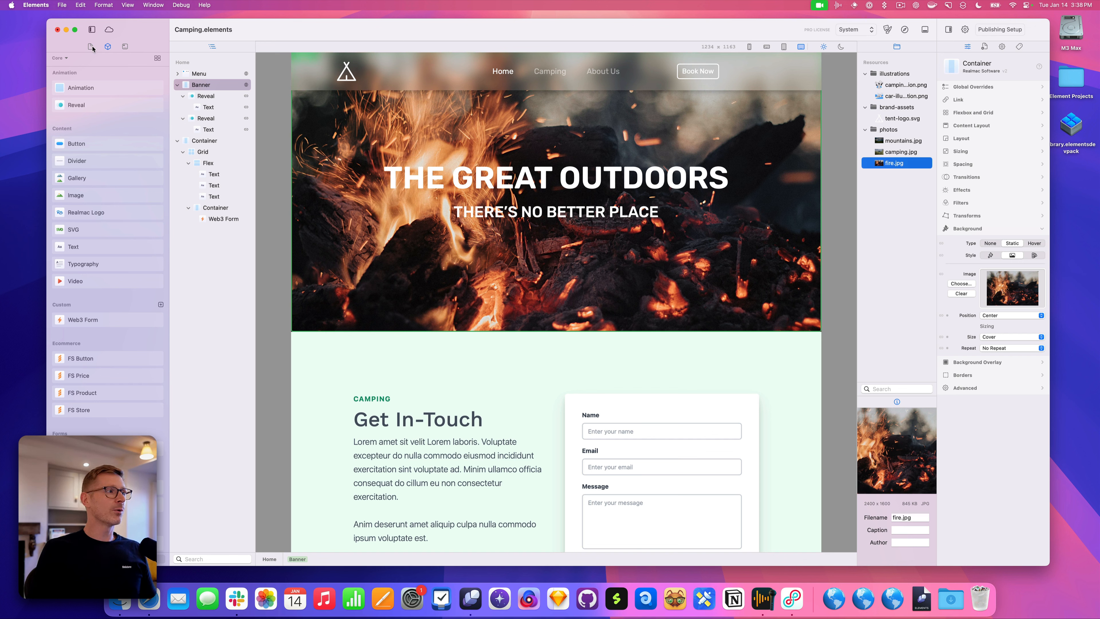
left_click(90, 46)
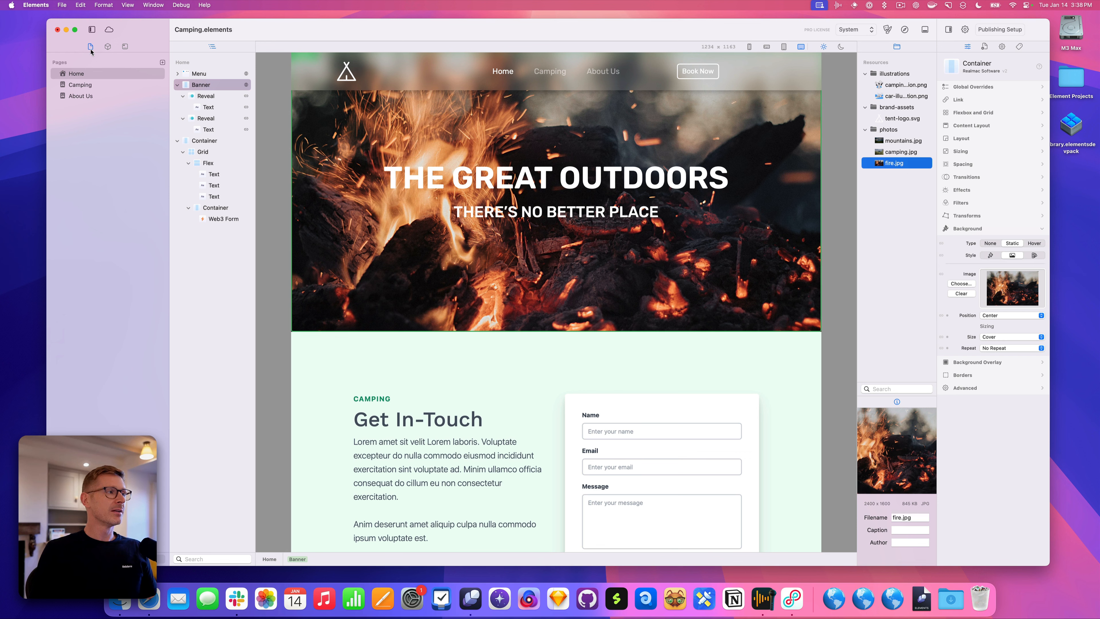
left_click(108, 47)
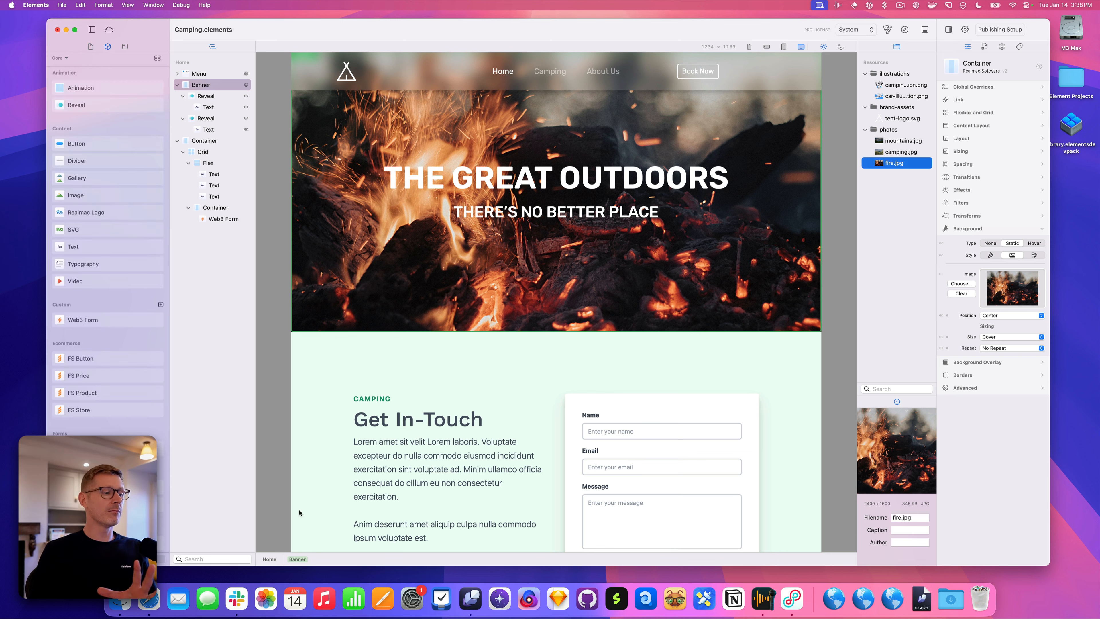
left_click(274, 562)
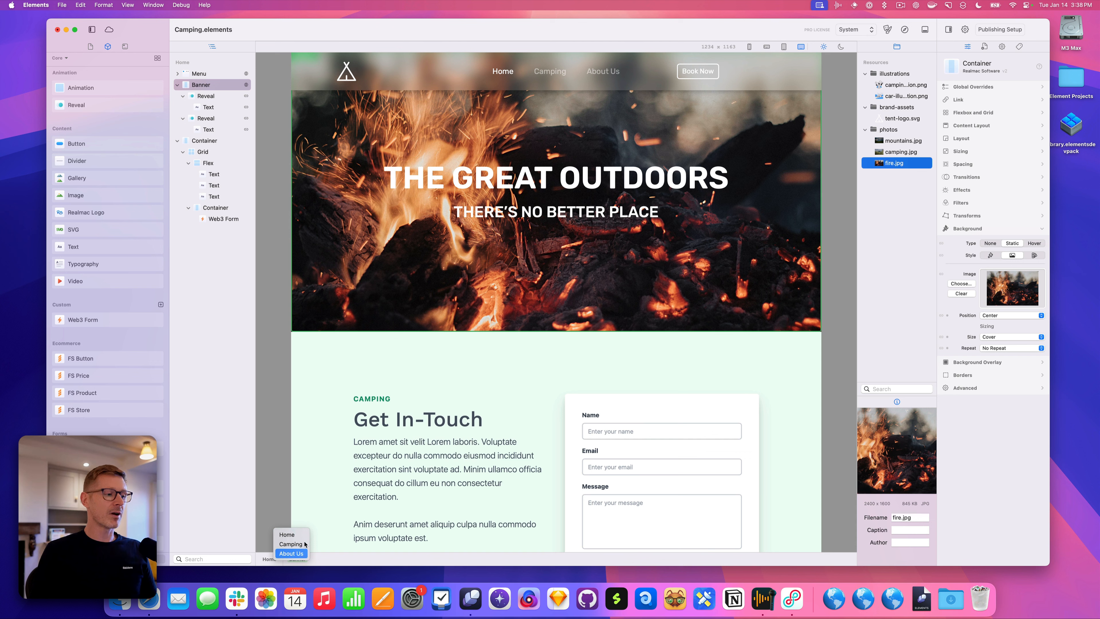
left_click(260, 465)
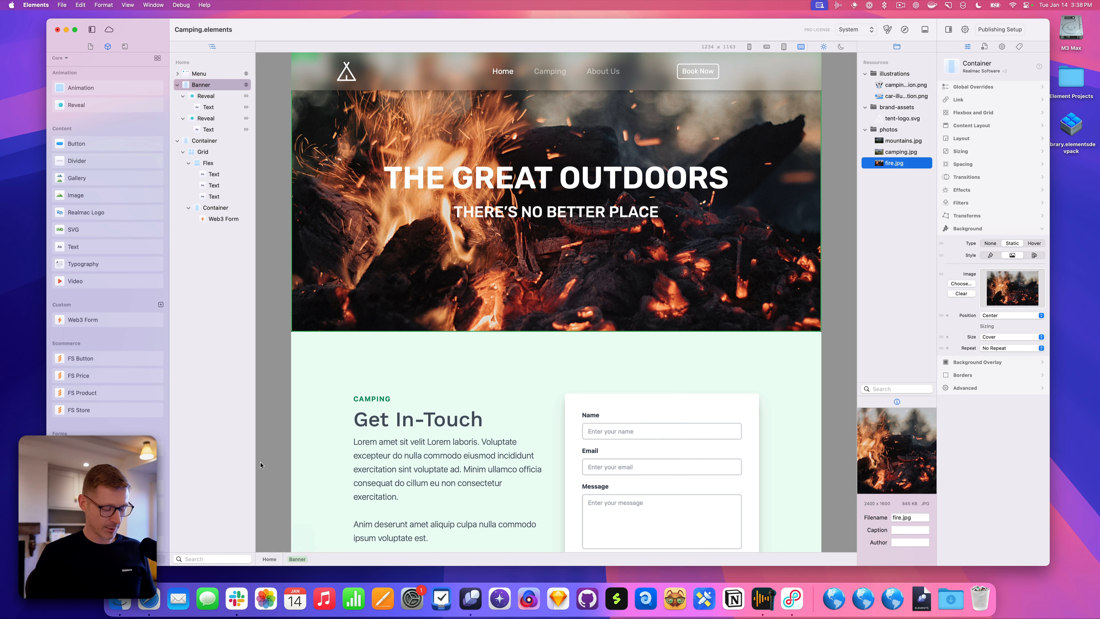
key("super+shift+o")
key("Escape")
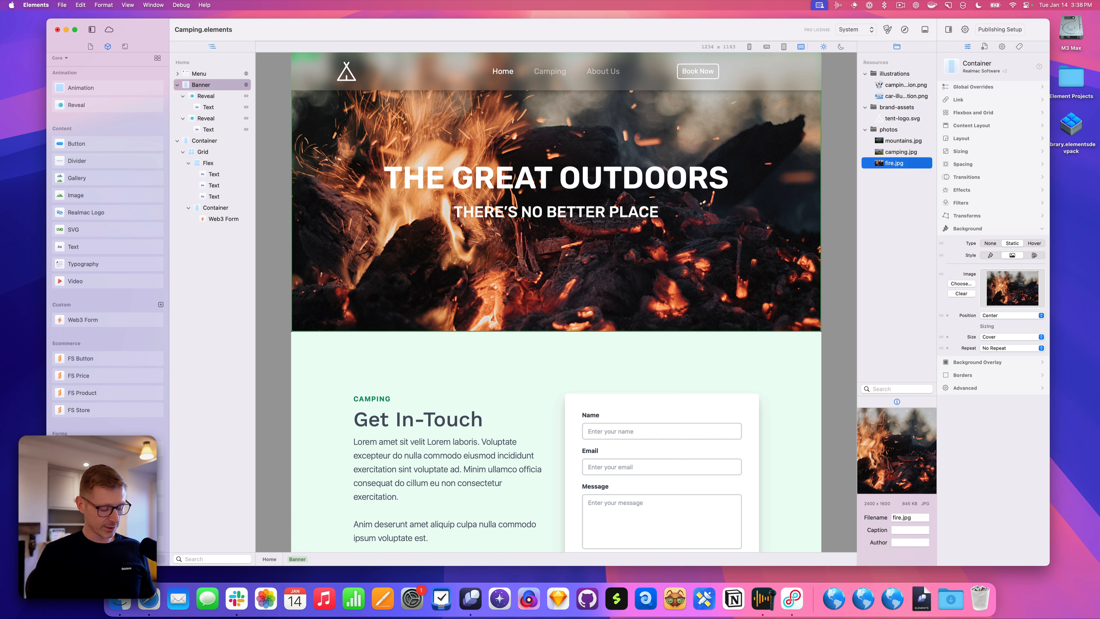
key("super+shift+o")
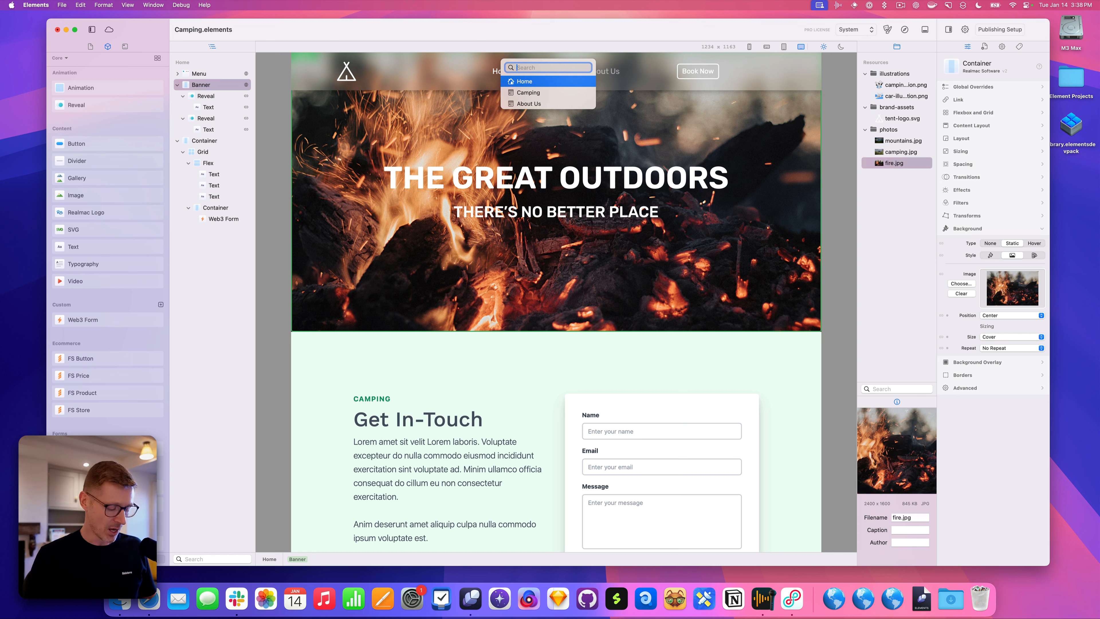
key("Escape")
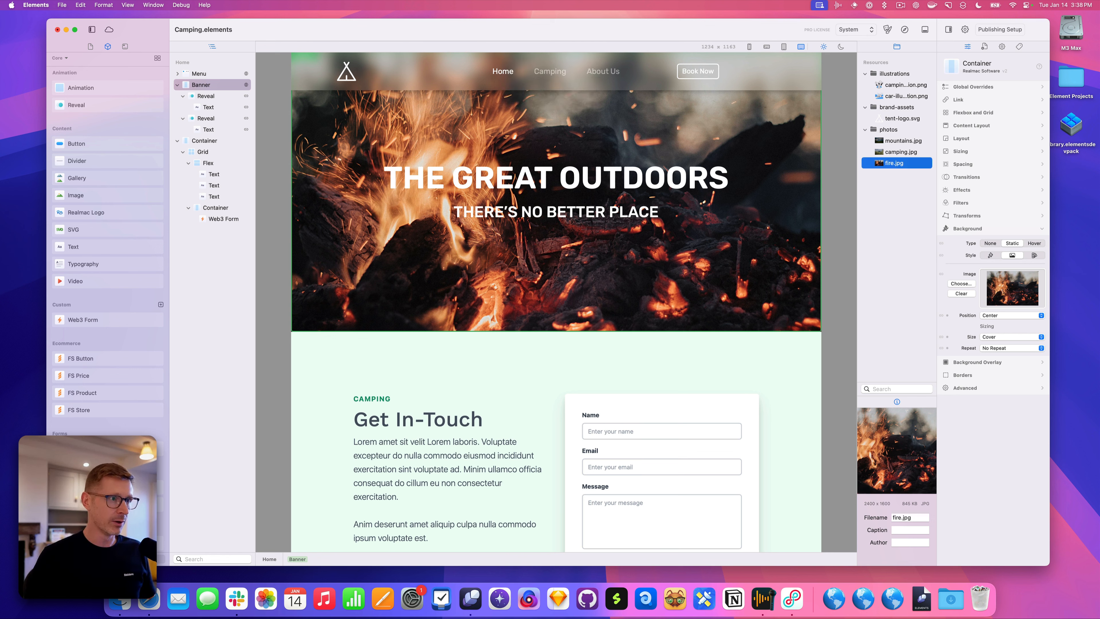
key("super+shift+o")
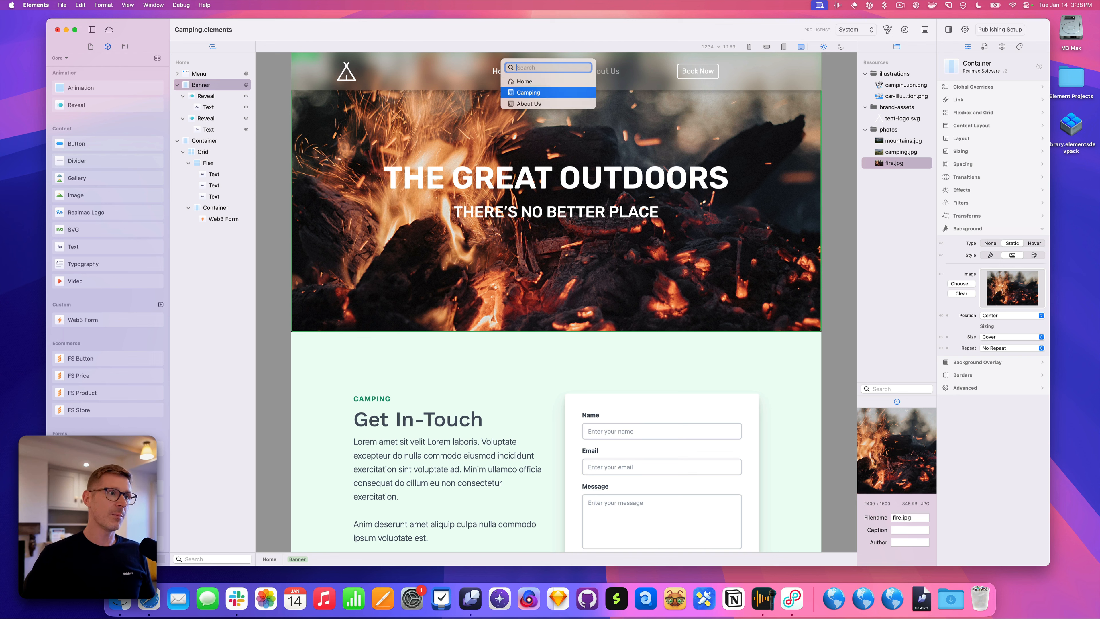
key("Escape")
key("super+shift+o")
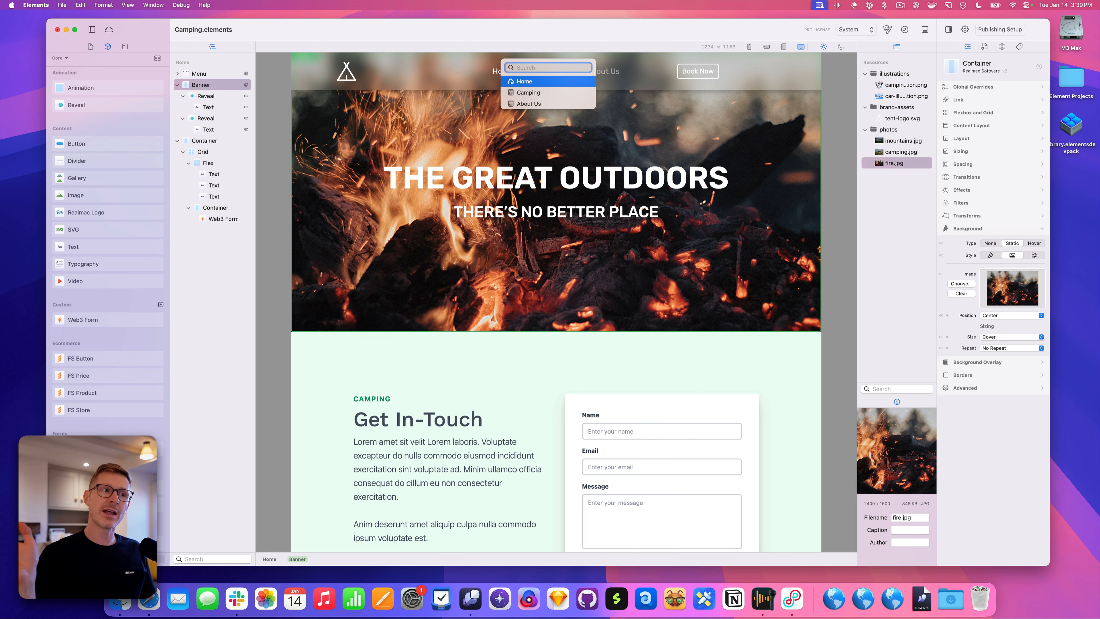
key("Escape")
key("super+shift+o")
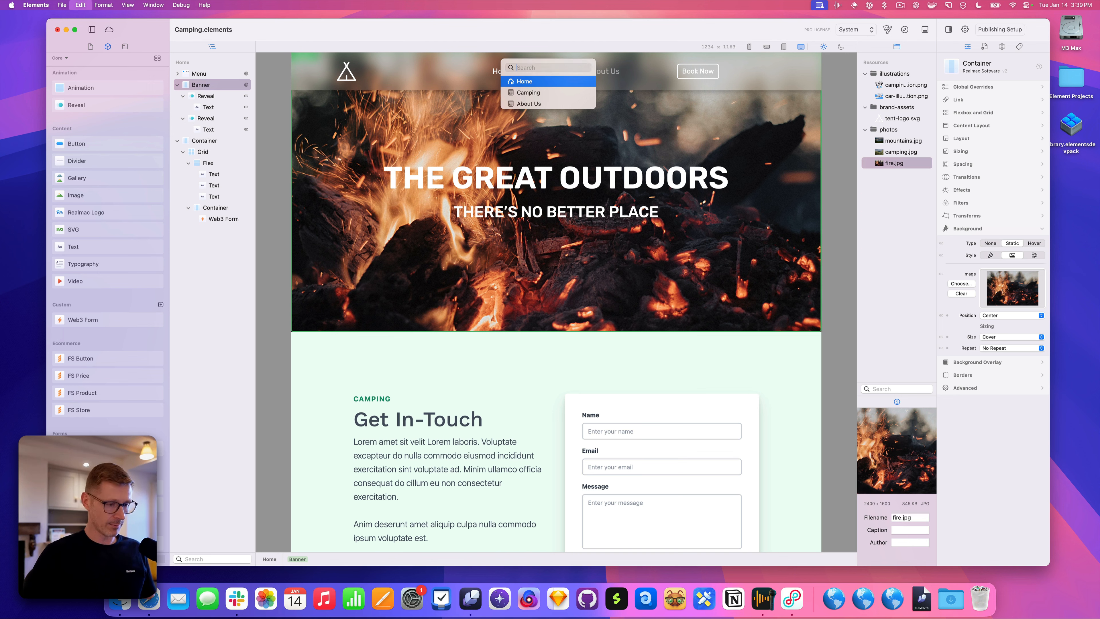
key("Escape")
key("super+shift+o")
key("Down")
key("Down")
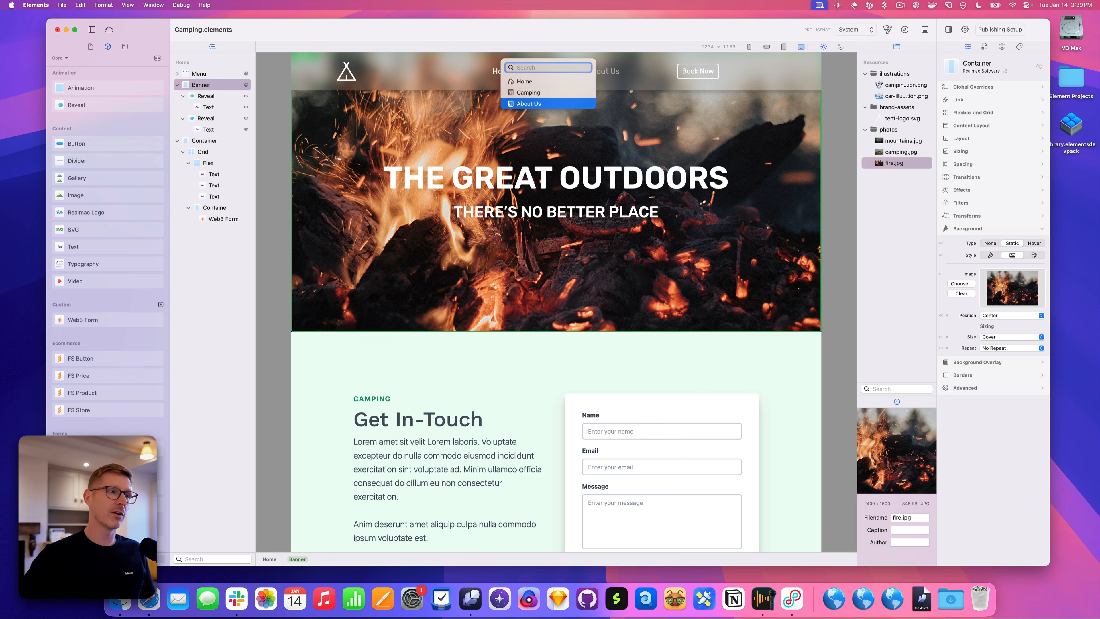
key("Up")
key("Up")
key("Escape")
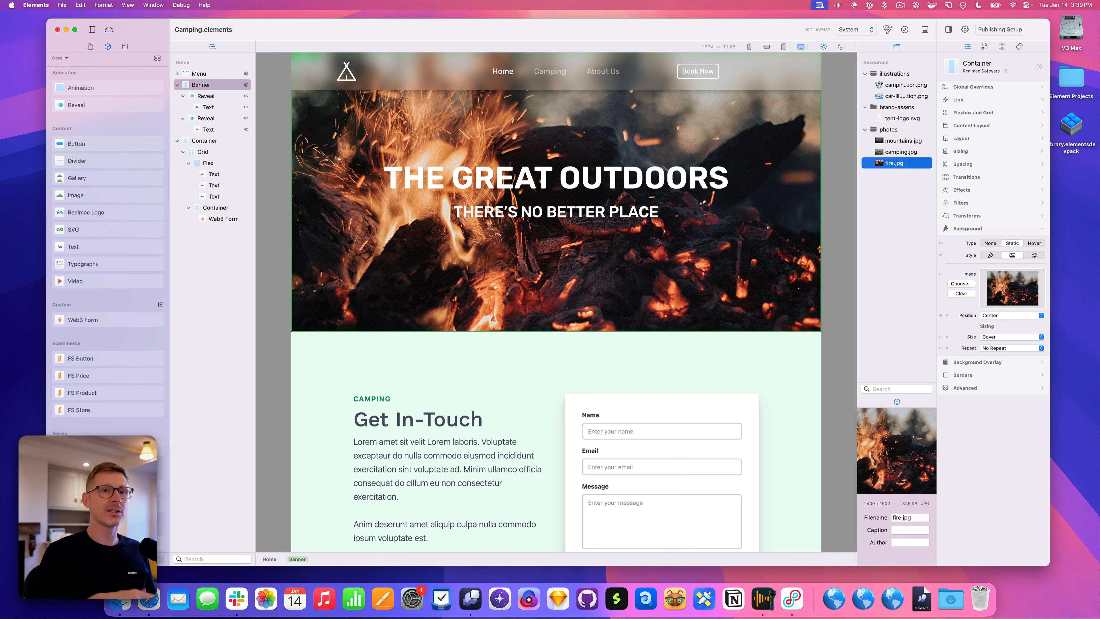
Widen the outline and Resources panels so full file names show
left_click(251, 276)
left_click_drag(256, 275, 269, 276)
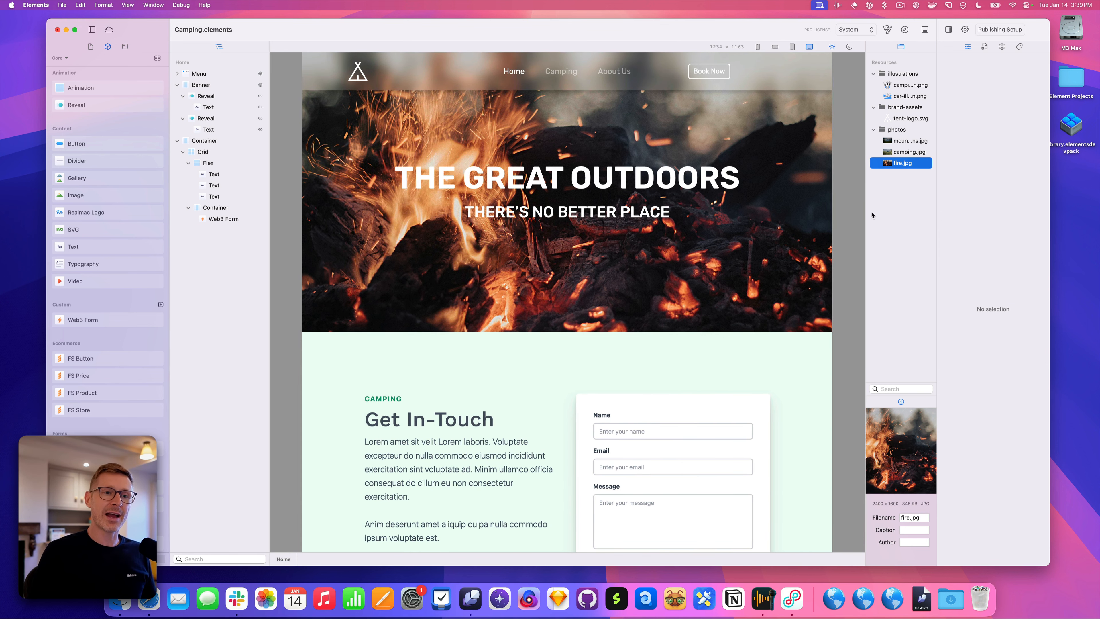
left_click_drag(866, 216, 839, 216)
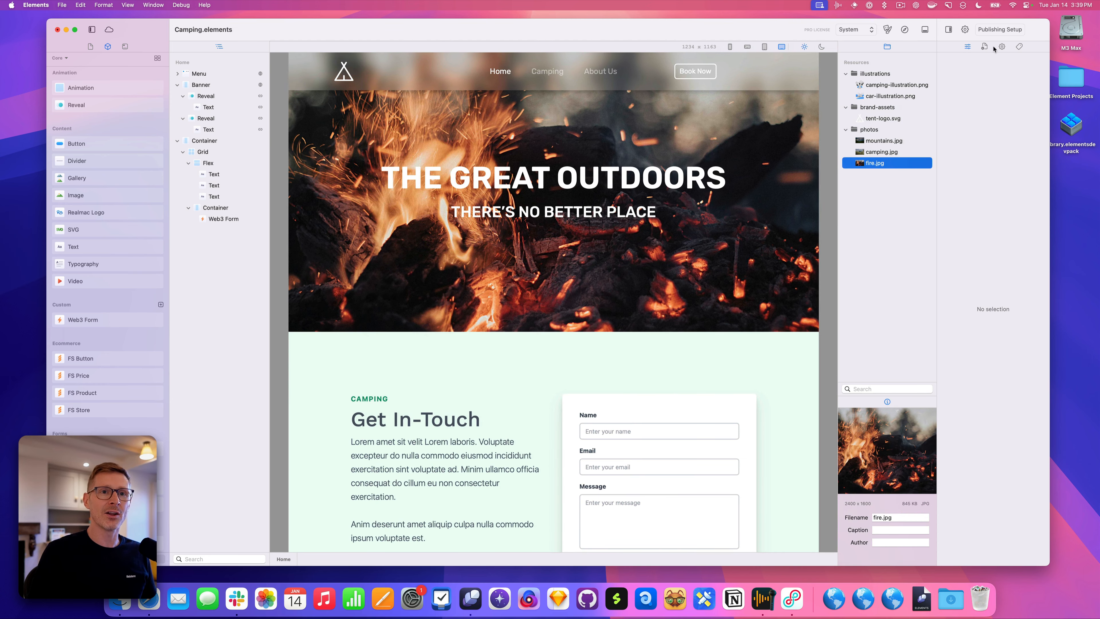
Preview camping-illustration.png and car-illustration.png, select the Banner, and show the page settings
left_click(902, 79)
left_click(904, 85)
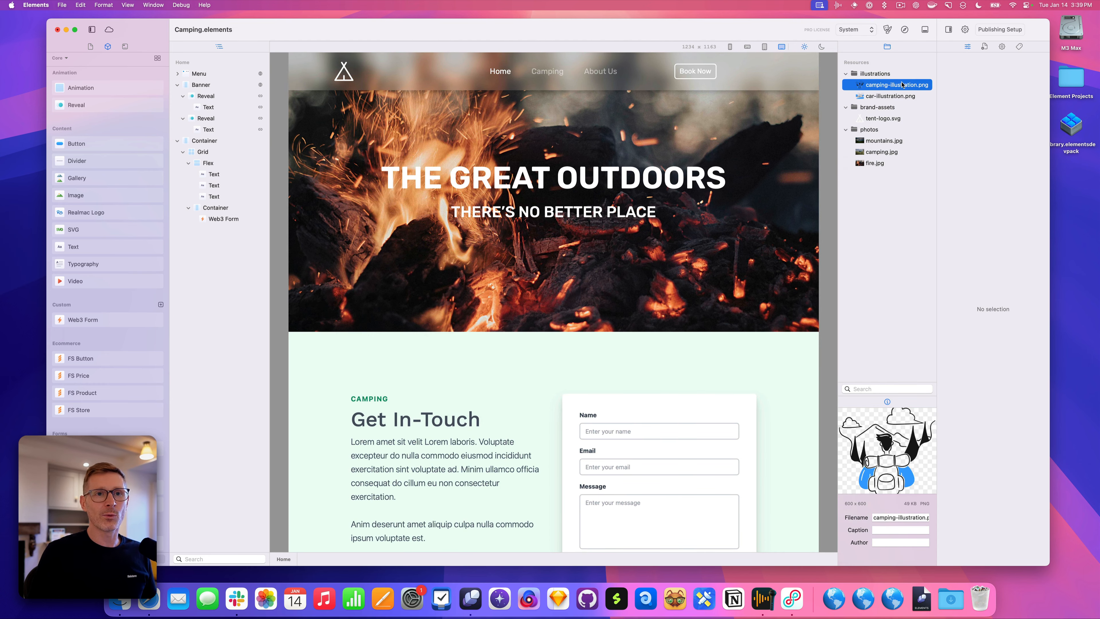
left_click(893, 98)
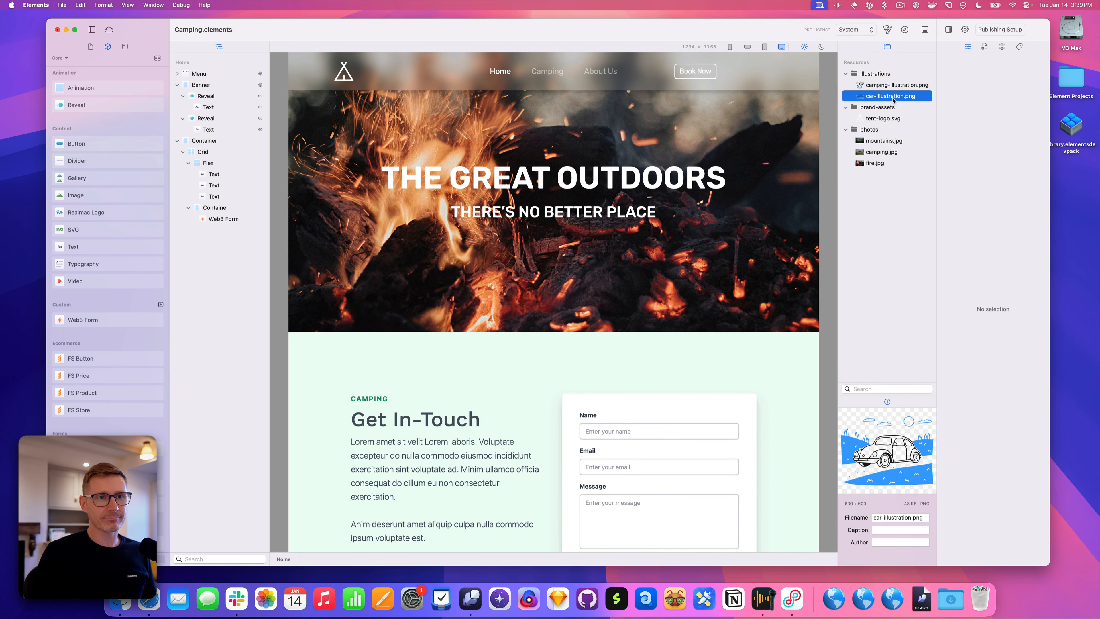
left_click(737, 151)
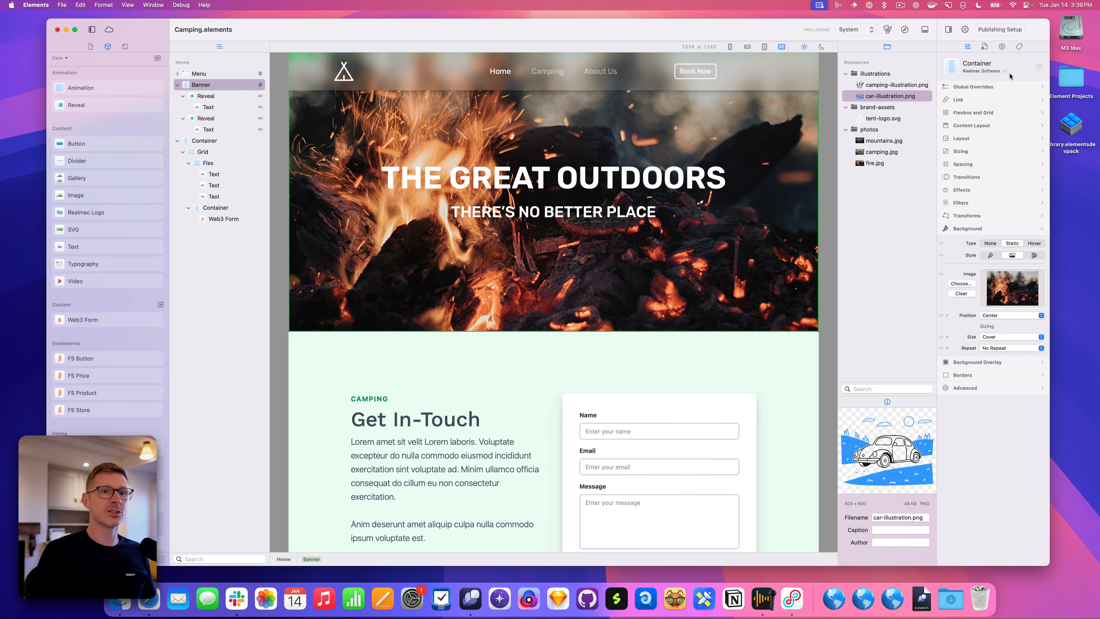
left_click(984, 46)
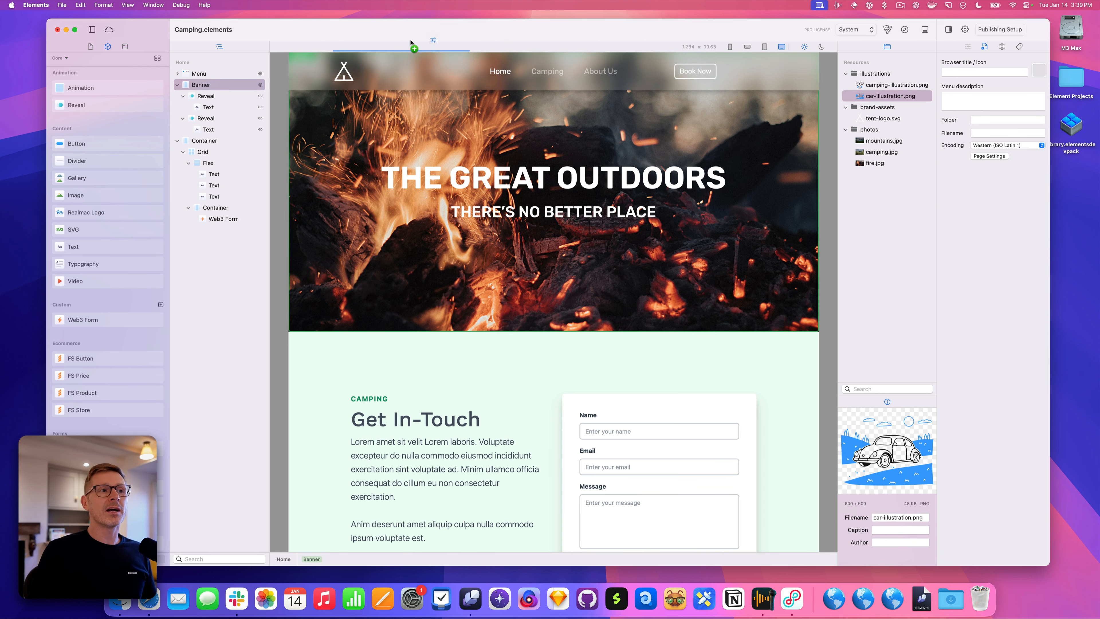
Put the style settings in a widened column beside the outline; move Resources and Info beneath page settings
left_click(270, 108)
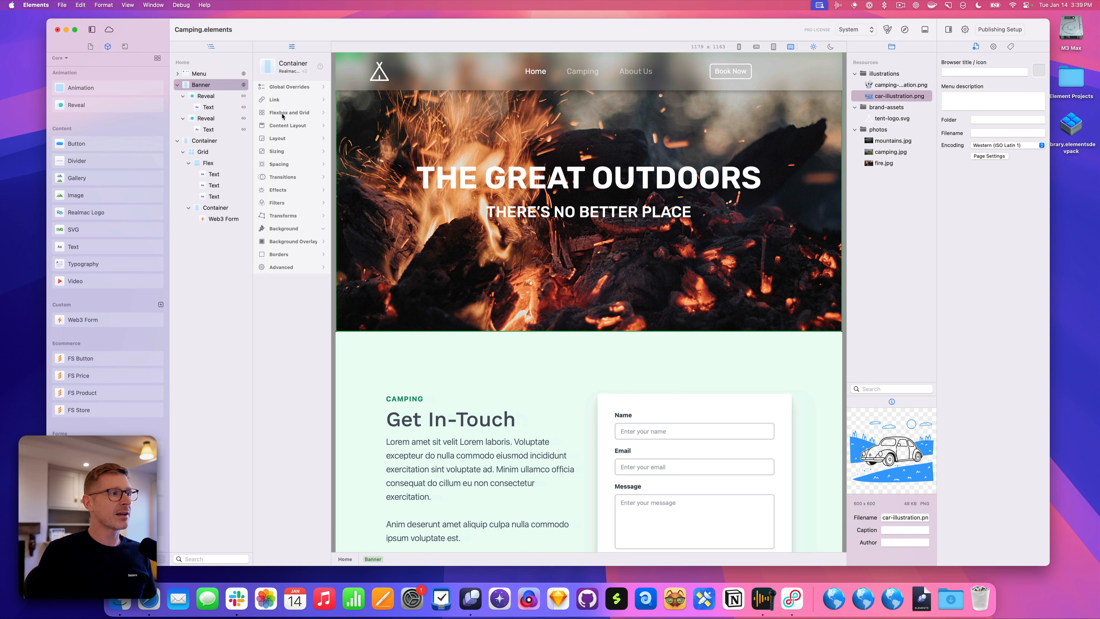
left_click(223, 106)
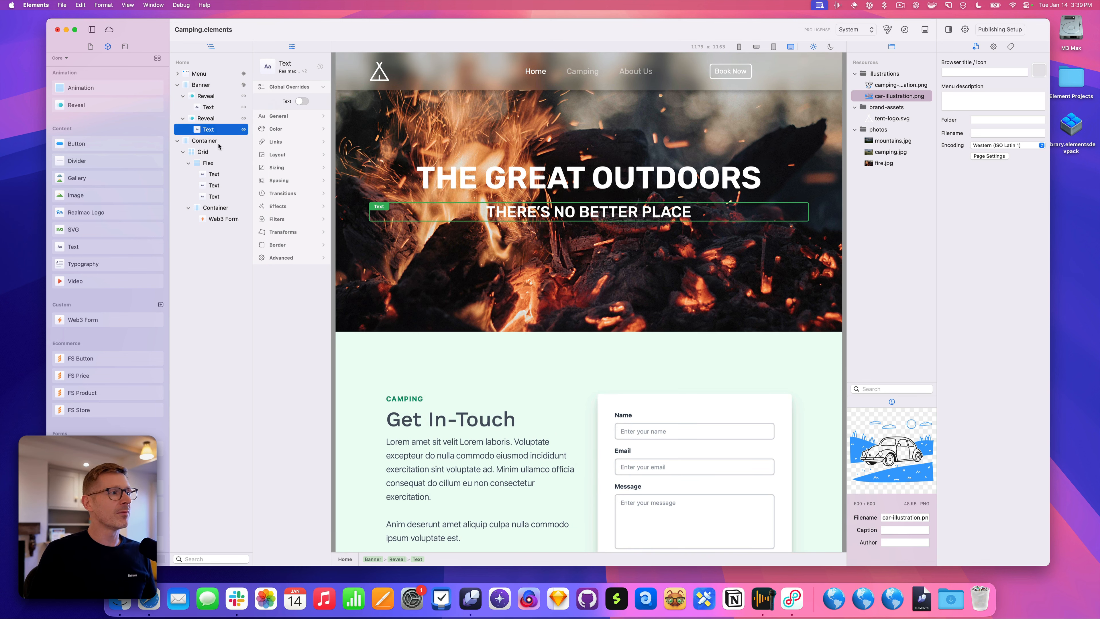
left_click(208, 163)
left_click_drag(333, 193, 375, 193)
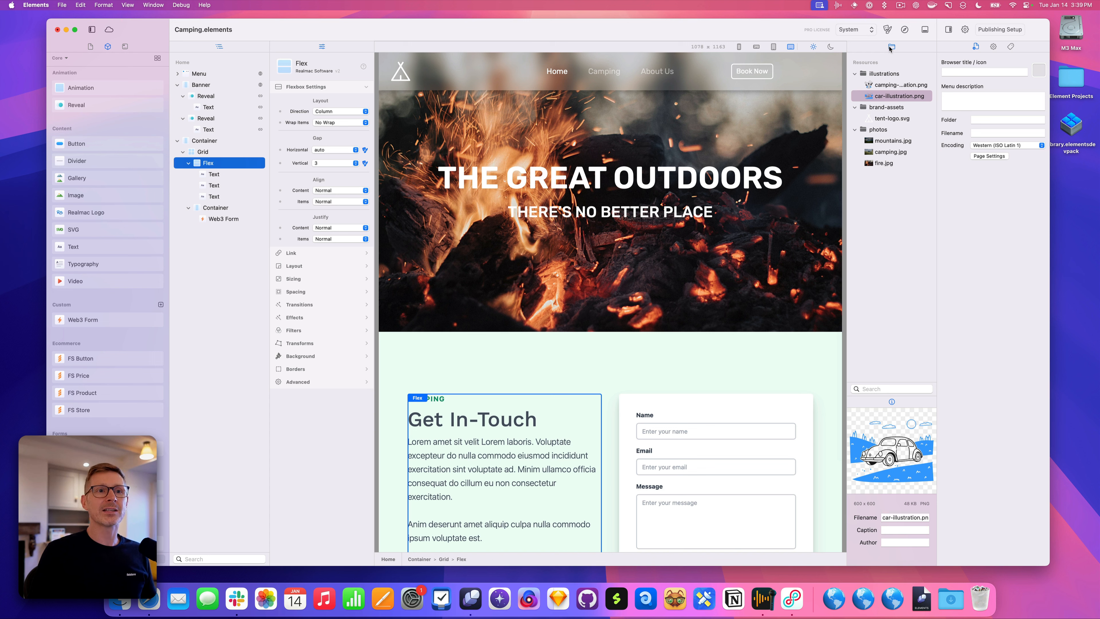
left_click_drag(890, 49, 997, 557)
left_click_drag(892, 48, 979, 242)
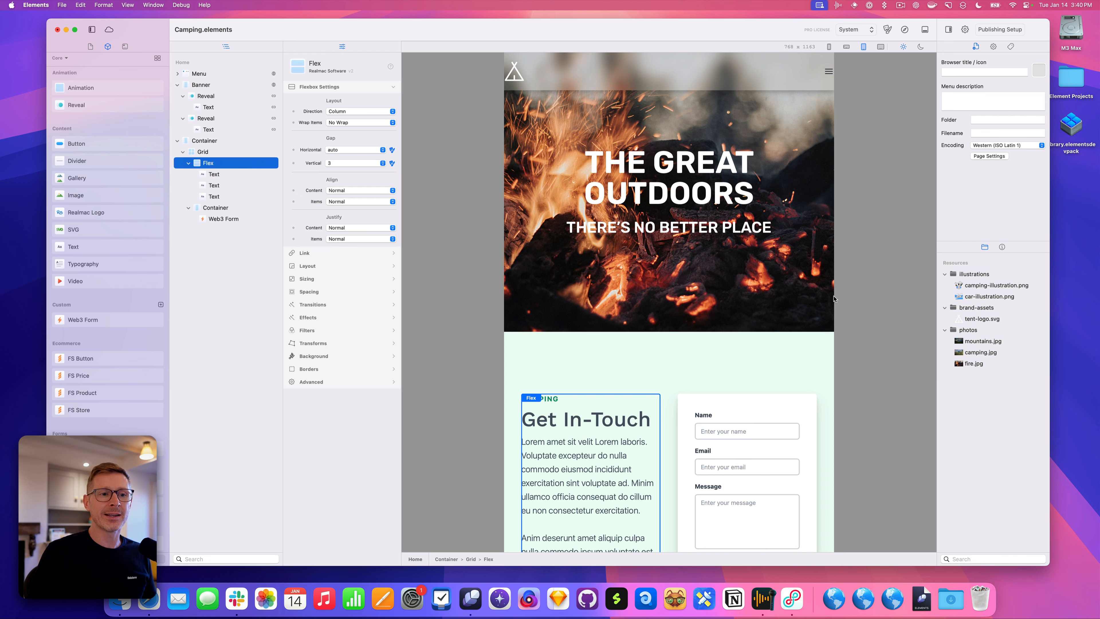
Widen the Home page preview to 1225 px so the desktop breakpoint applies
left_click_drag(835, 299, 952, 301)
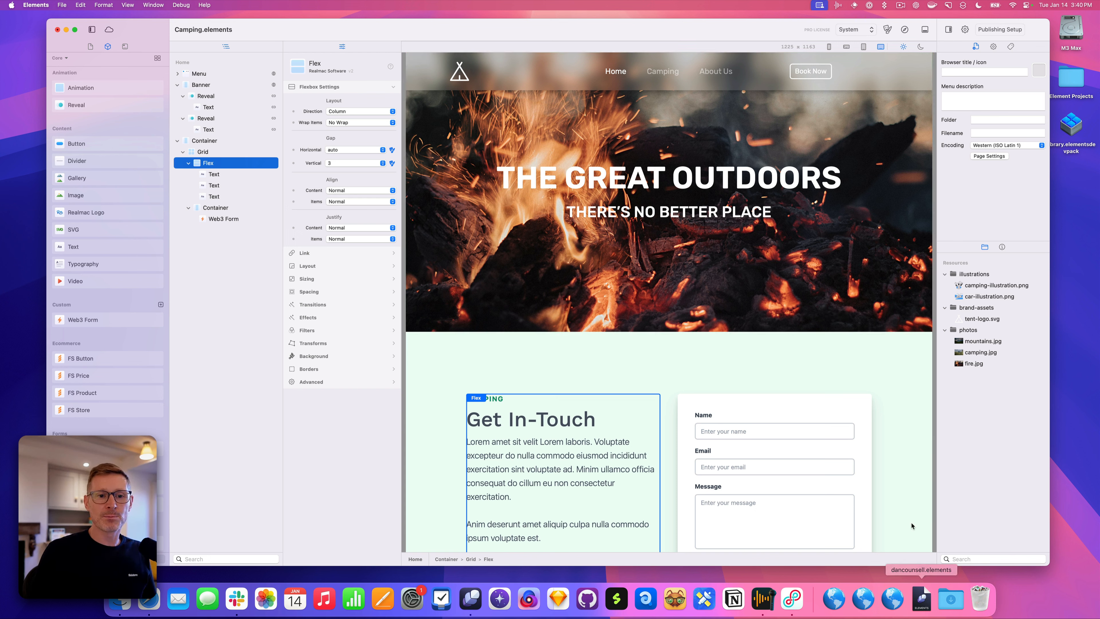
Show the Meta Tags panel below Resources and enlarge it to reveal Description, Robots and Social Tags
left_click(1012, 46)
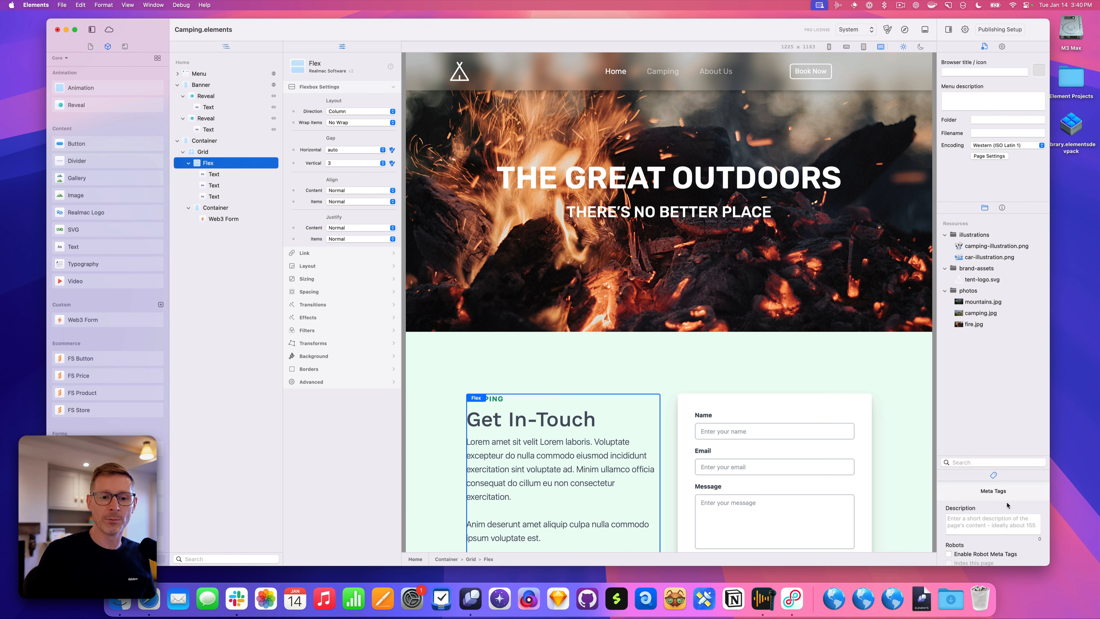
left_click_drag(1008, 469, 1010, 382)
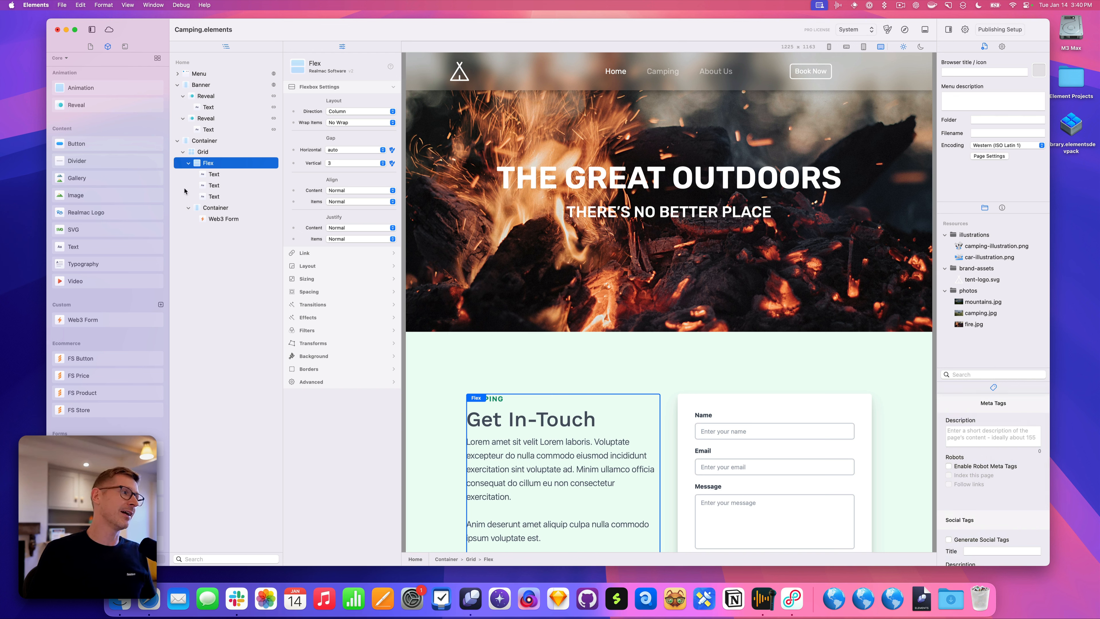